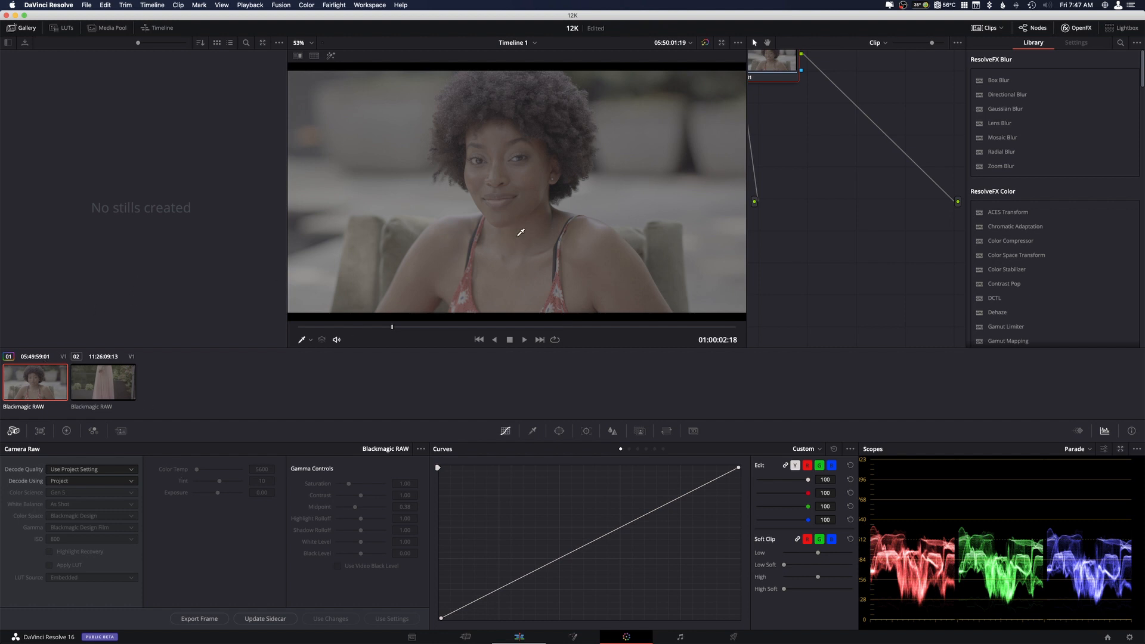
Park the playhead at 01:00:02:12 and set the clip's Camera Raw to Decode Using Clip, with decode quality on Use Project Setting.
{"action": "left_click", "coordinate": [584, 328]}
{"action": "left_click_drag", "start_coordinate": [584, 328], "coordinate": [384, 328]}
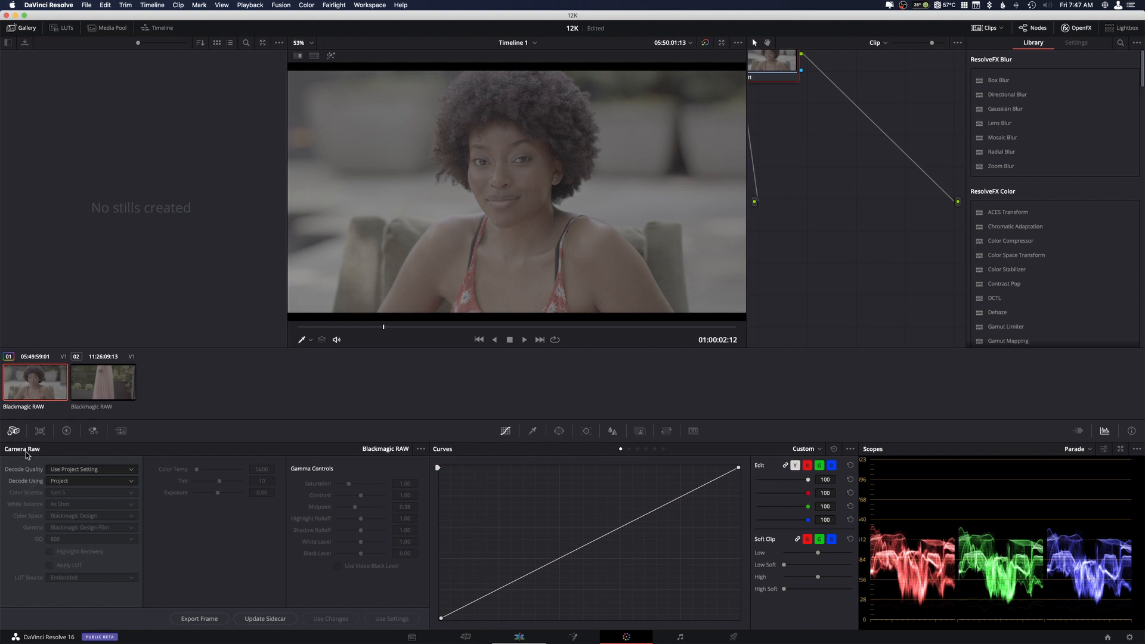
{"action": "left_click", "coordinate": [72, 470]}
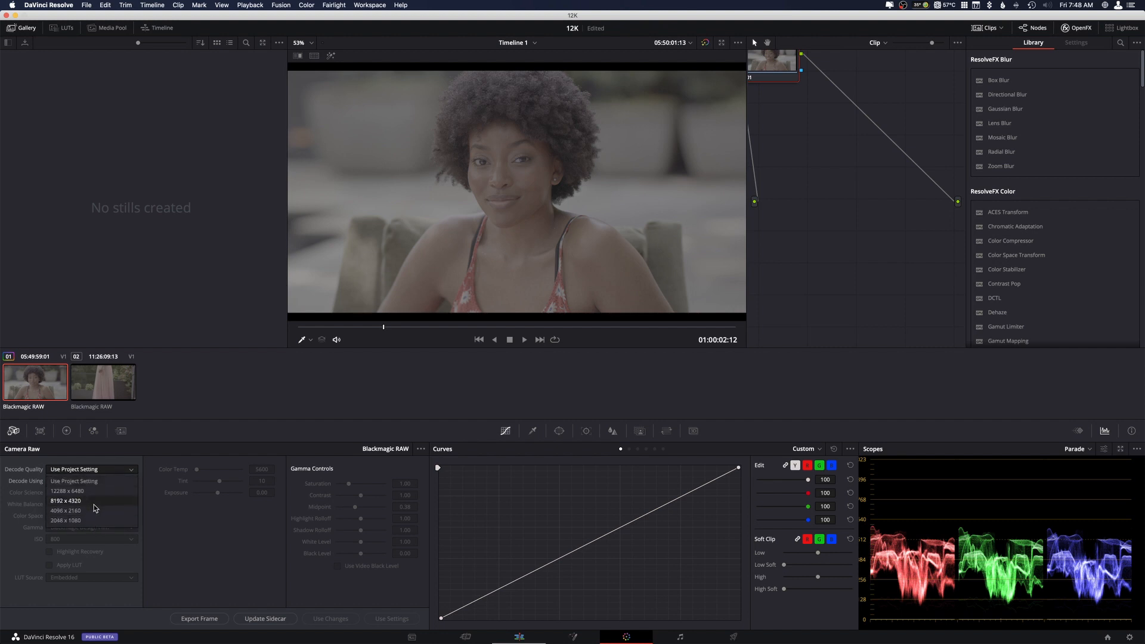
{"action": "left_click", "coordinate": [75, 479]}
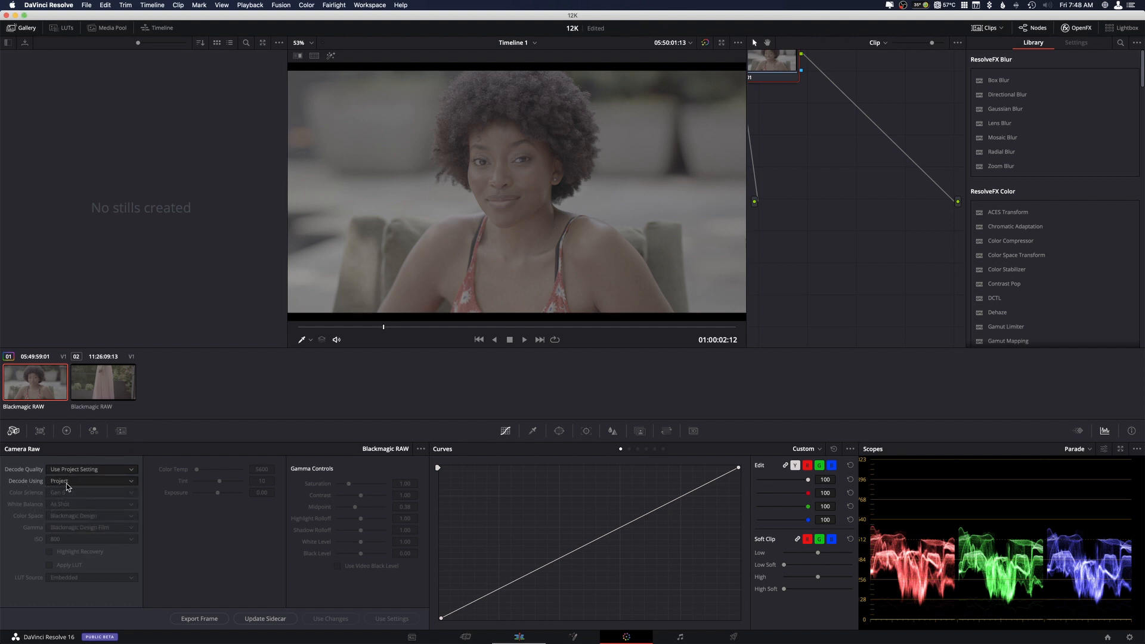
{"action": "left_click", "coordinate": [66, 484]}
{"action": "left_click", "coordinate": [71, 518]}
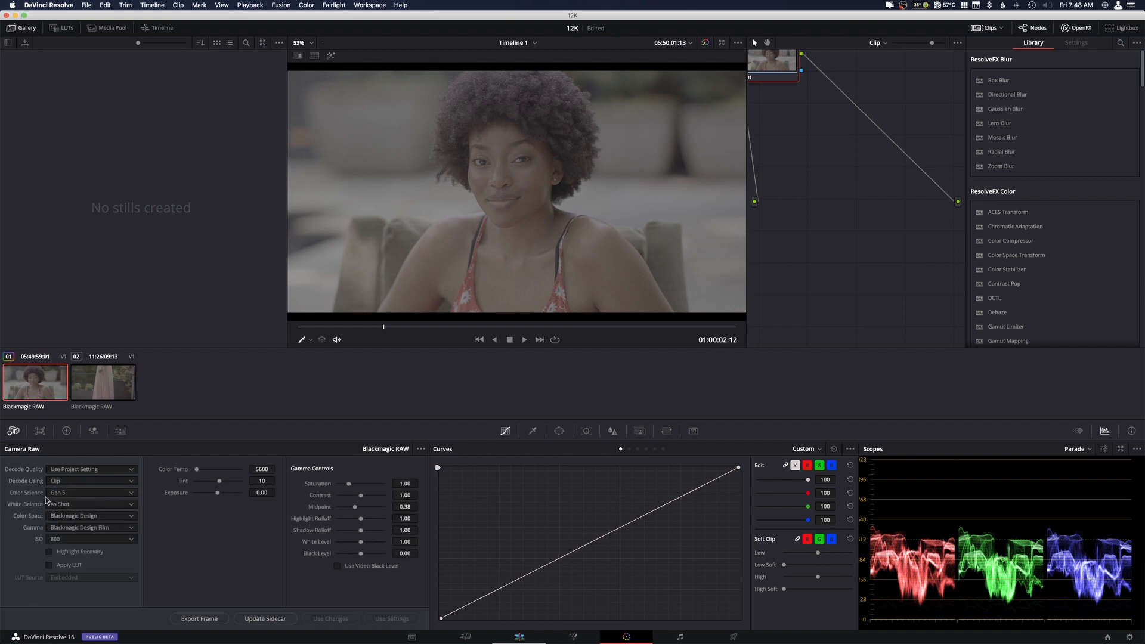
Switch the clip's color science to Gen 4 for comparison, and return it to Gen 5.
{"action": "left_click", "coordinate": [62, 494]}
{"action": "left_click", "coordinate": [73, 506]}
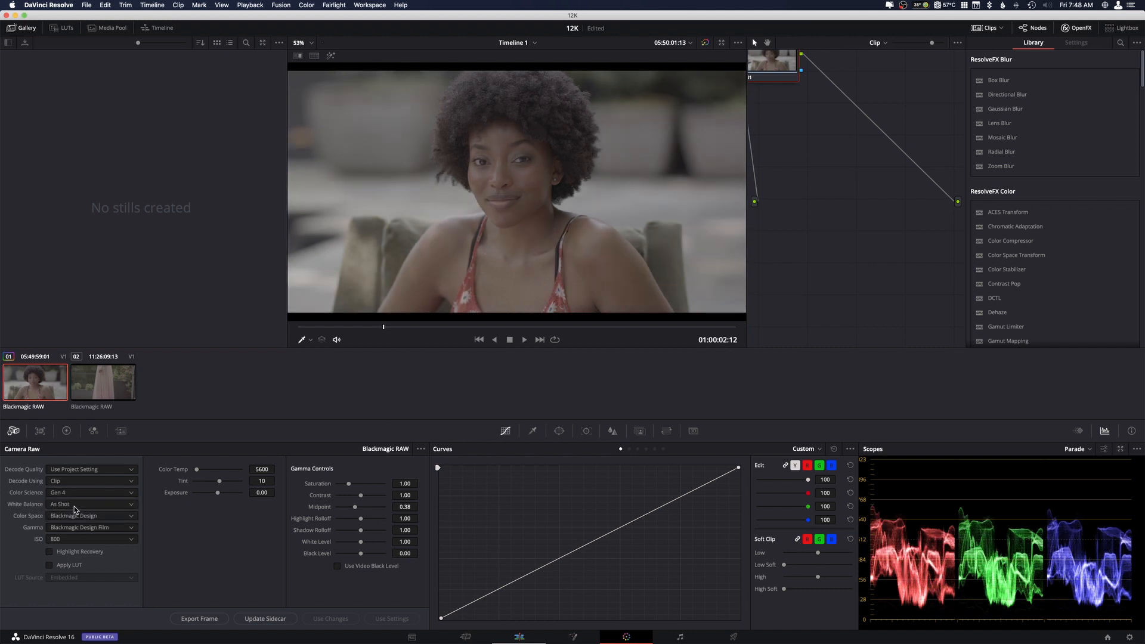
{"action": "left_click", "coordinate": [74, 494]}
{"action": "left_click", "coordinate": [70, 513]}
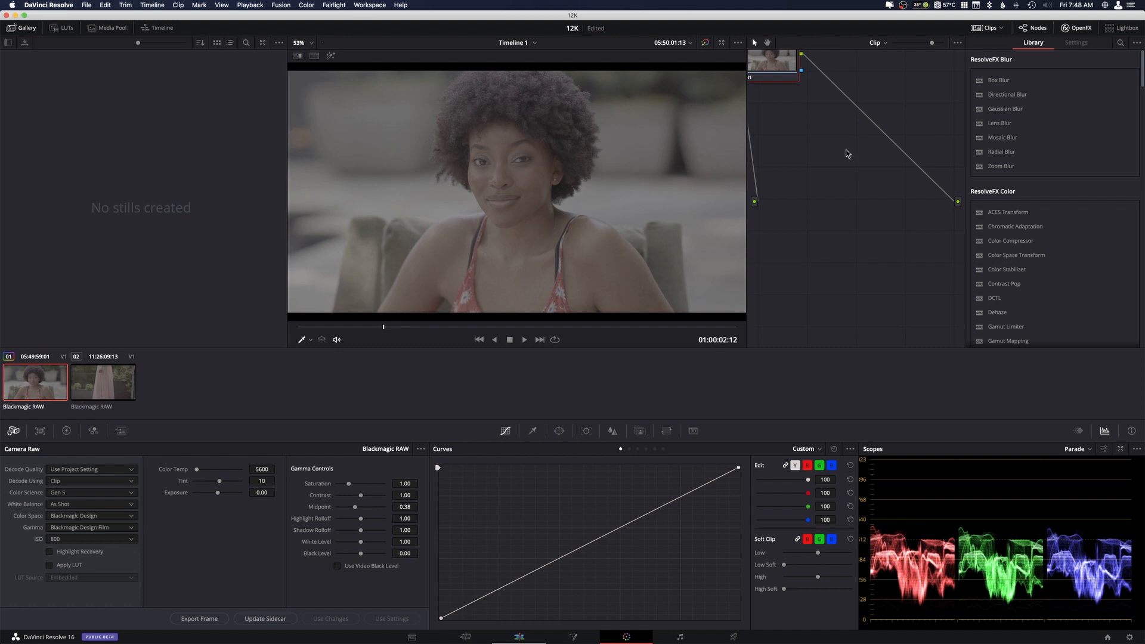
Hide the OpenFX library, view the color space options, and set the clip's gamma to Blackmagic Design Extended Video.
{"action": "left_click", "coordinate": [1072, 31]}
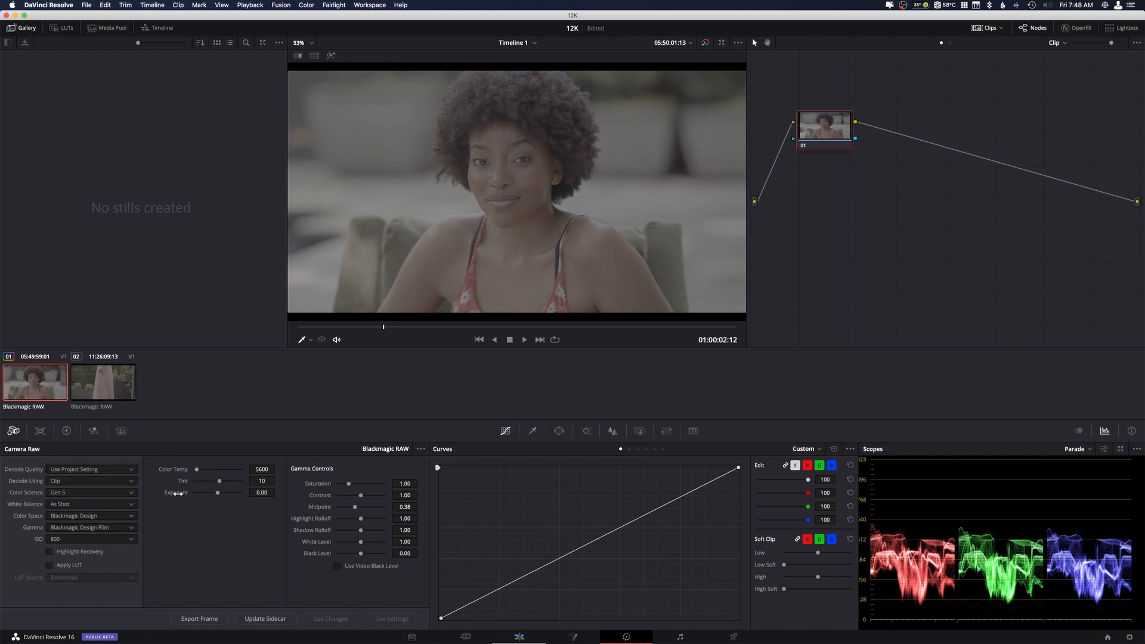
{"action": "left_click", "coordinate": [129, 518]}
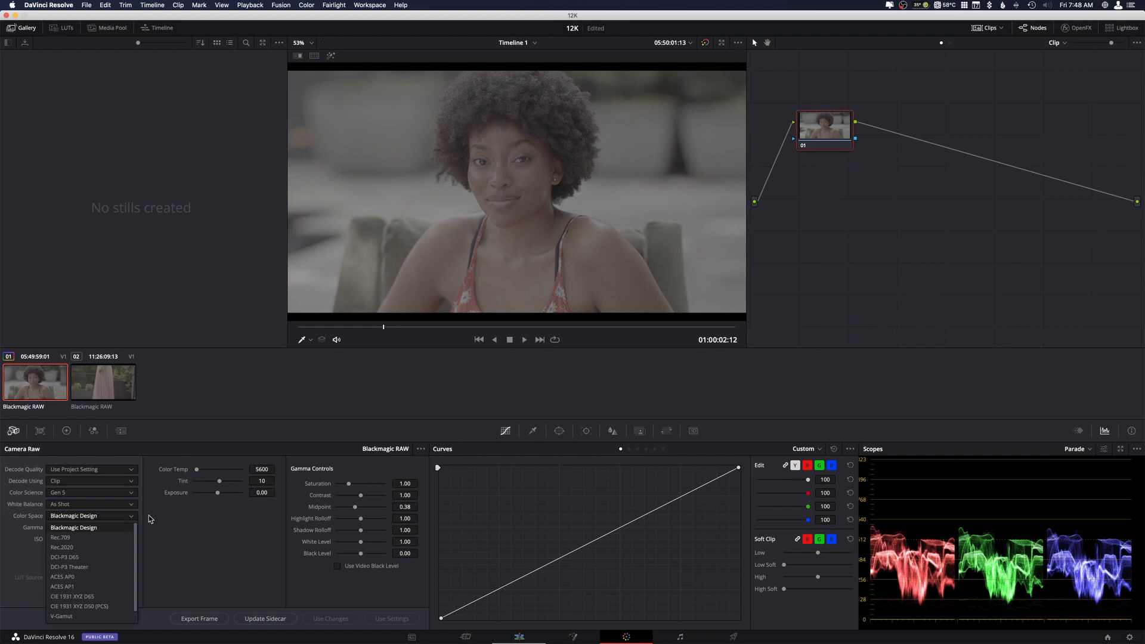
{"action": "left_click", "coordinate": [165, 521]}
{"action": "left_click", "coordinate": [129, 527]}
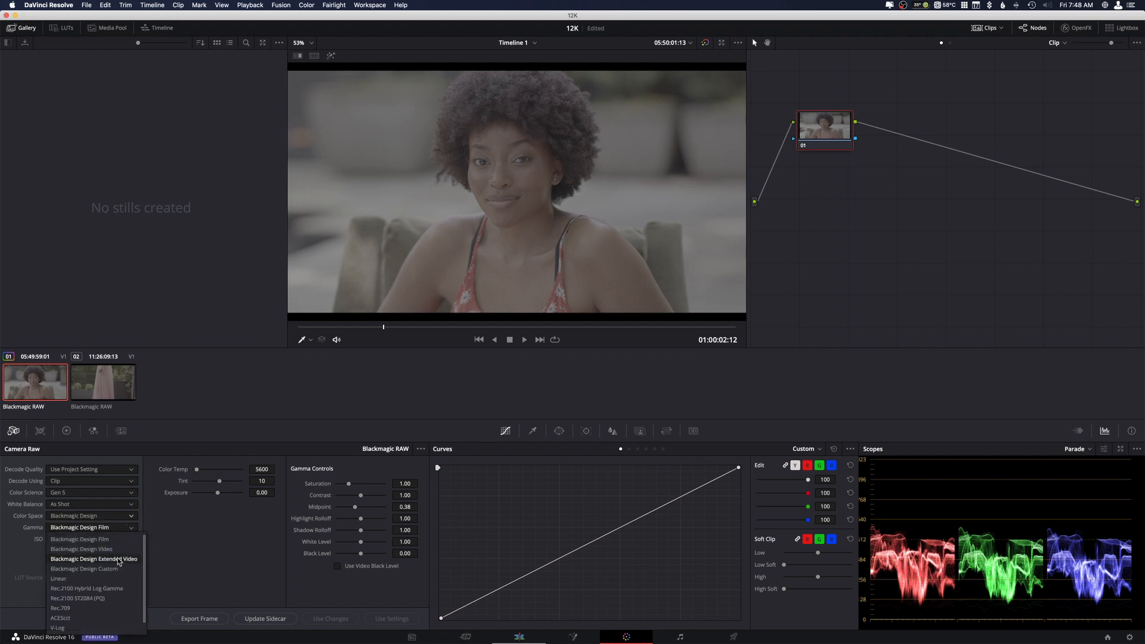
{"action": "left_click", "coordinate": [66, 559]}
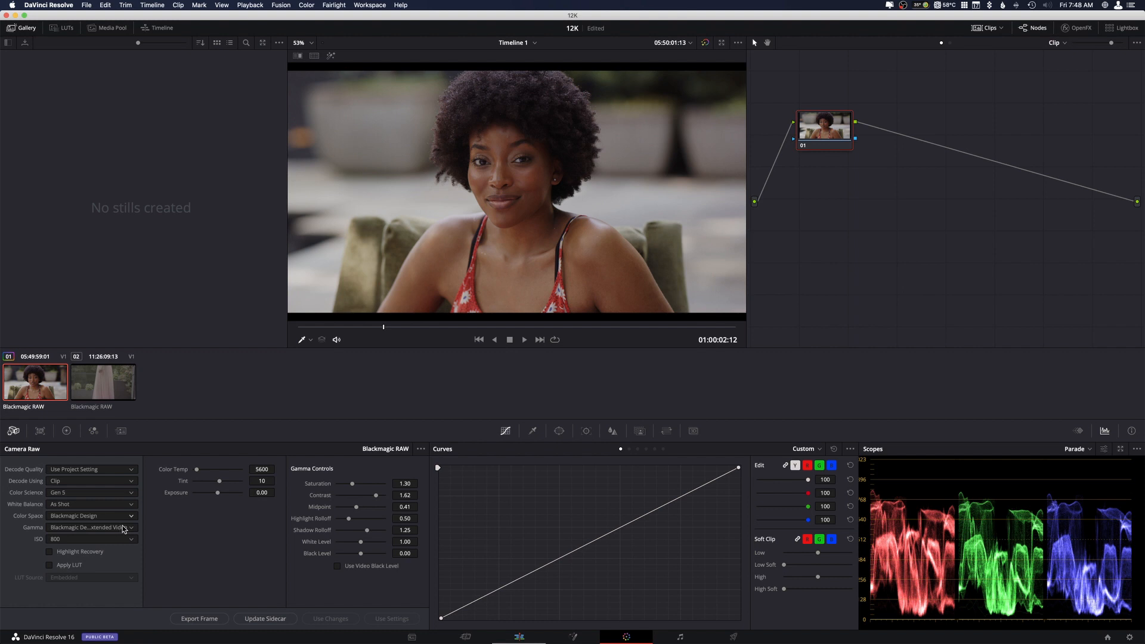
Compare the extended video image by alternating color science between Gen 4 and Gen 5 three times, ending on Gen 5.
{"action": "left_click", "coordinate": [132, 493]}
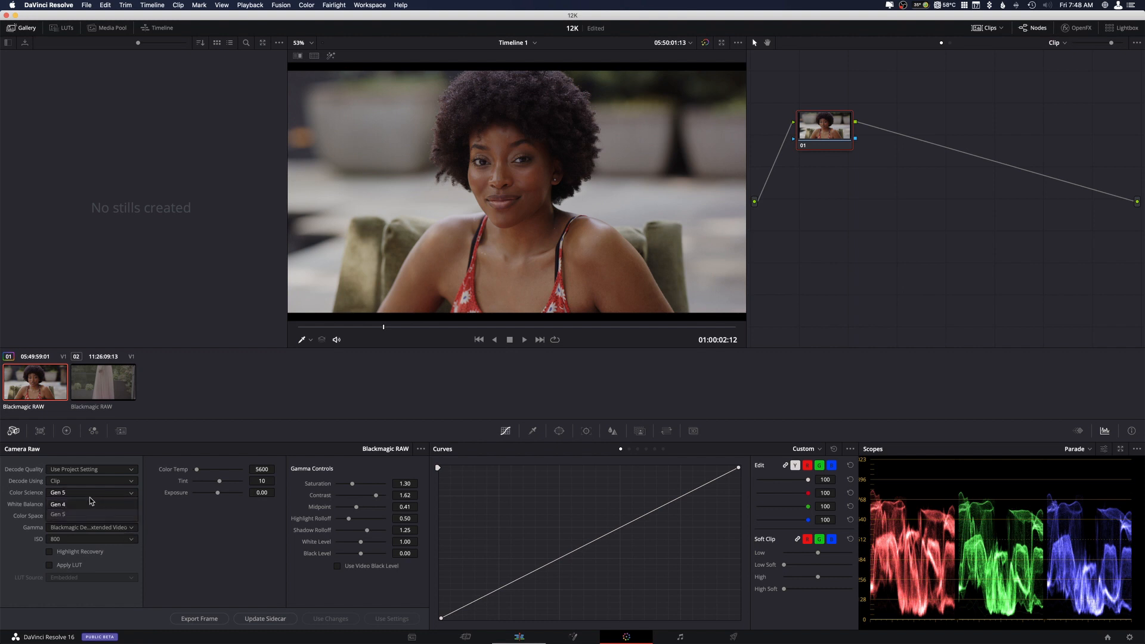
{"action": "left_click", "coordinate": [95, 506]}
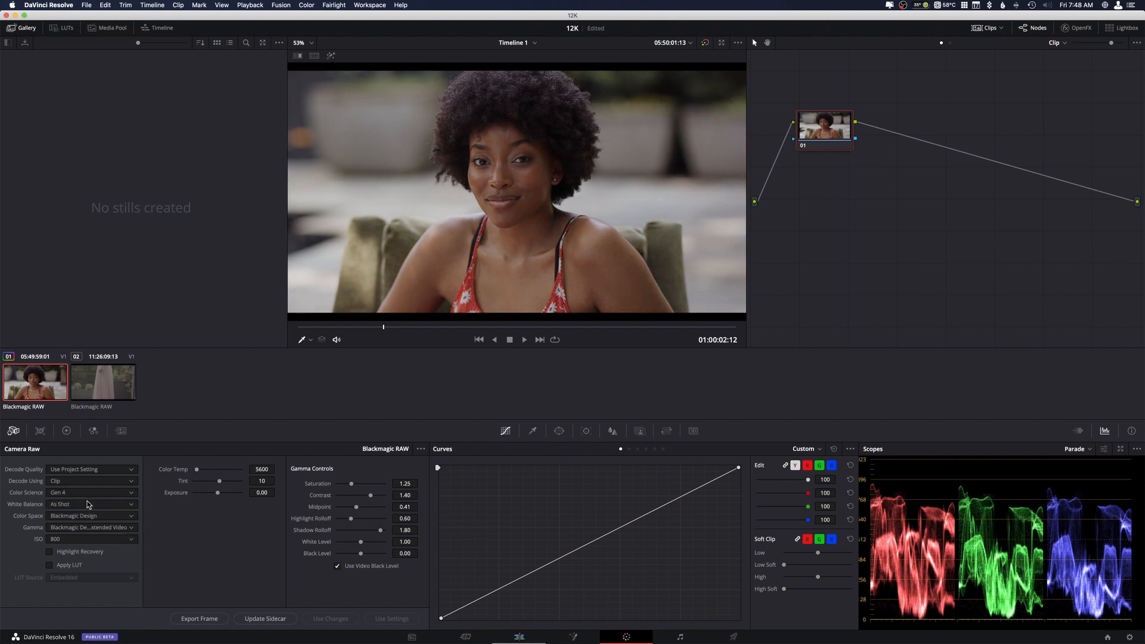
{"action": "left_click", "coordinate": [122, 494]}
{"action": "left_click", "coordinate": [93, 516]}
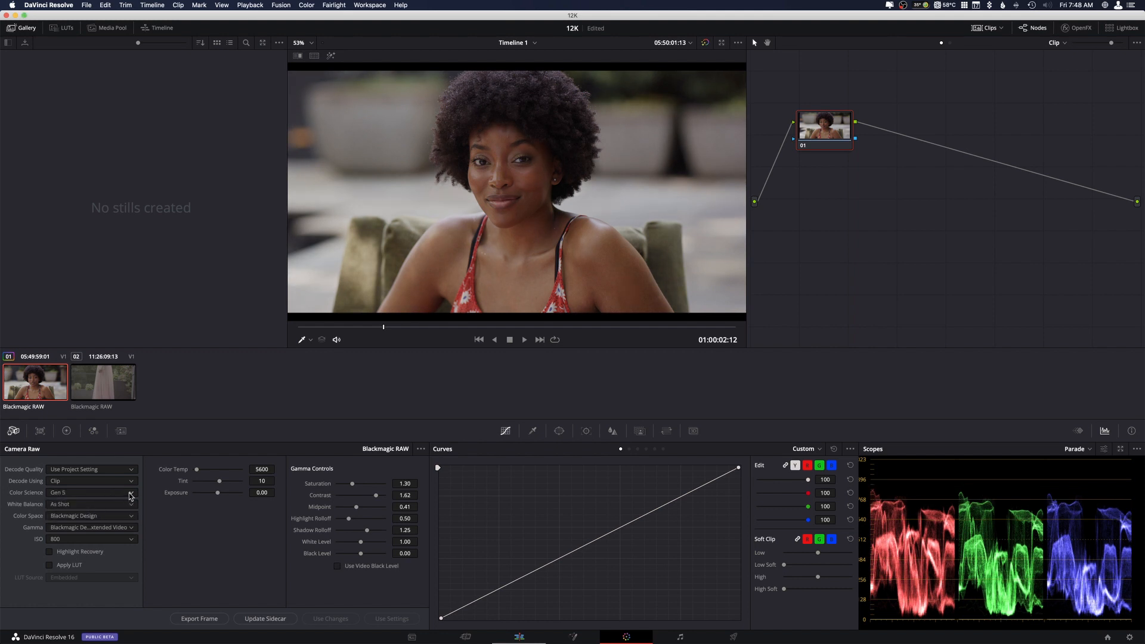
{"action": "left_click", "coordinate": [130, 497]}
{"action": "left_click", "coordinate": [92, 506]}
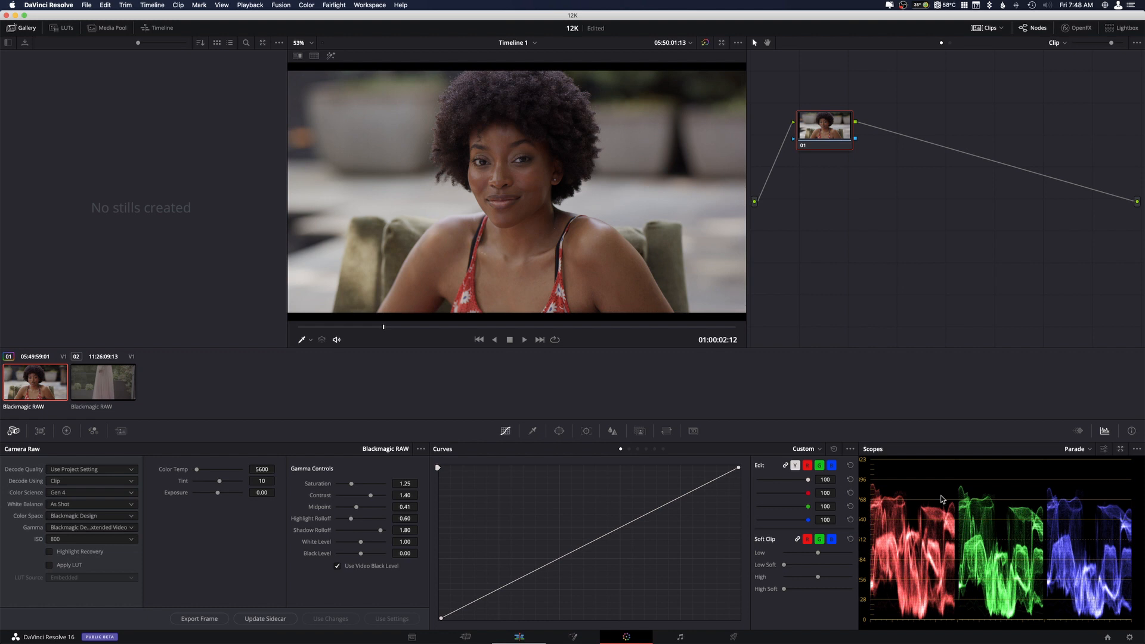
{"action": "left_click", "coordinate": [130, 493]}
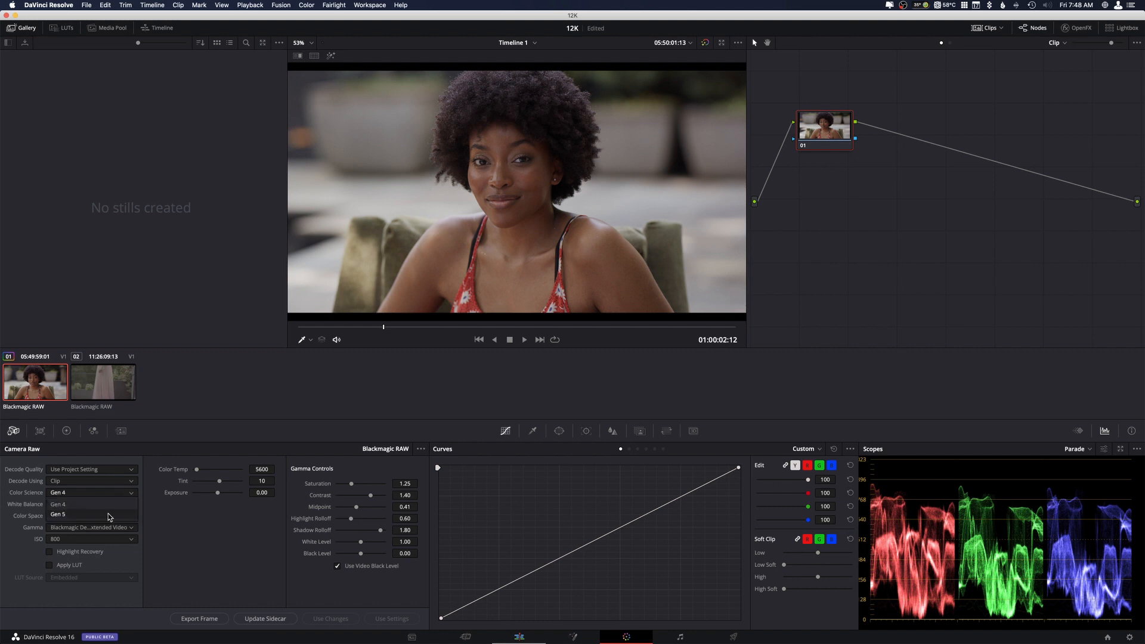
{"action": "left_click", "coordinate": [110, 515]}
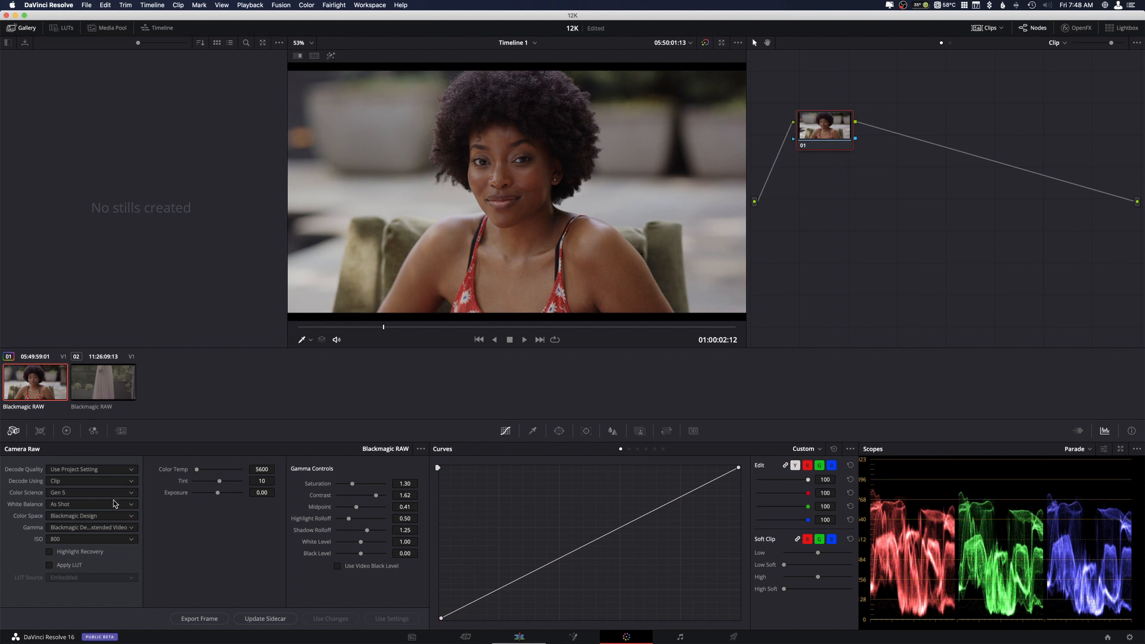
{"action": "left_click", "coordinate": [116, 492]}
{"action": "left_click", "coordinate": [91, 504]}
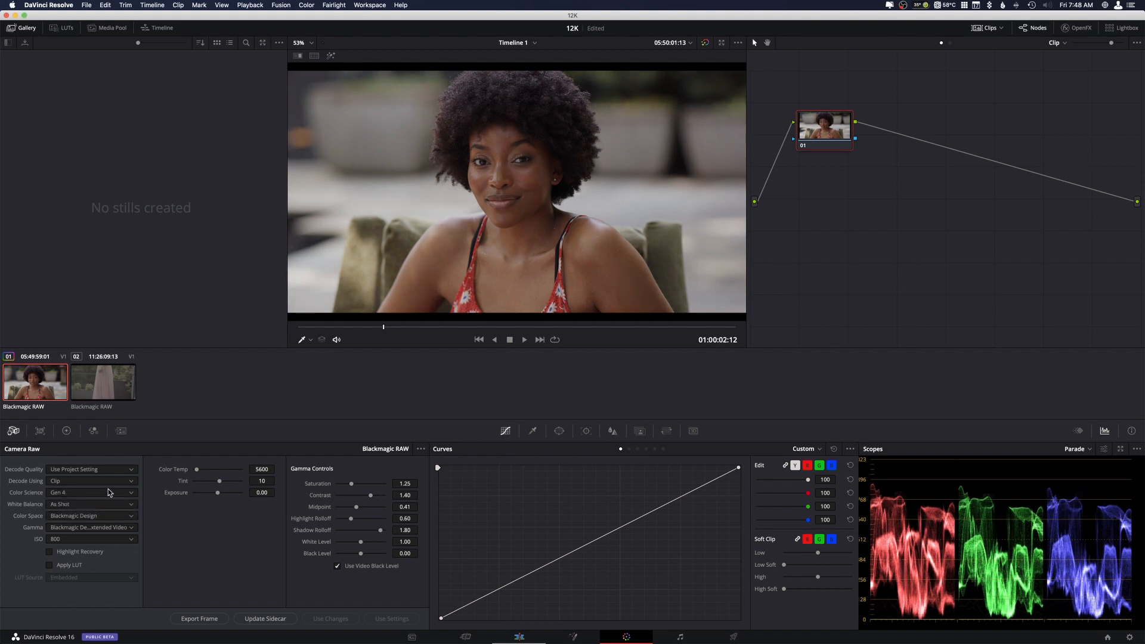
{"action": "left_click", "coordinate": [110, 493]}
{"action": "left_click", "coordinate": [88, 514]}
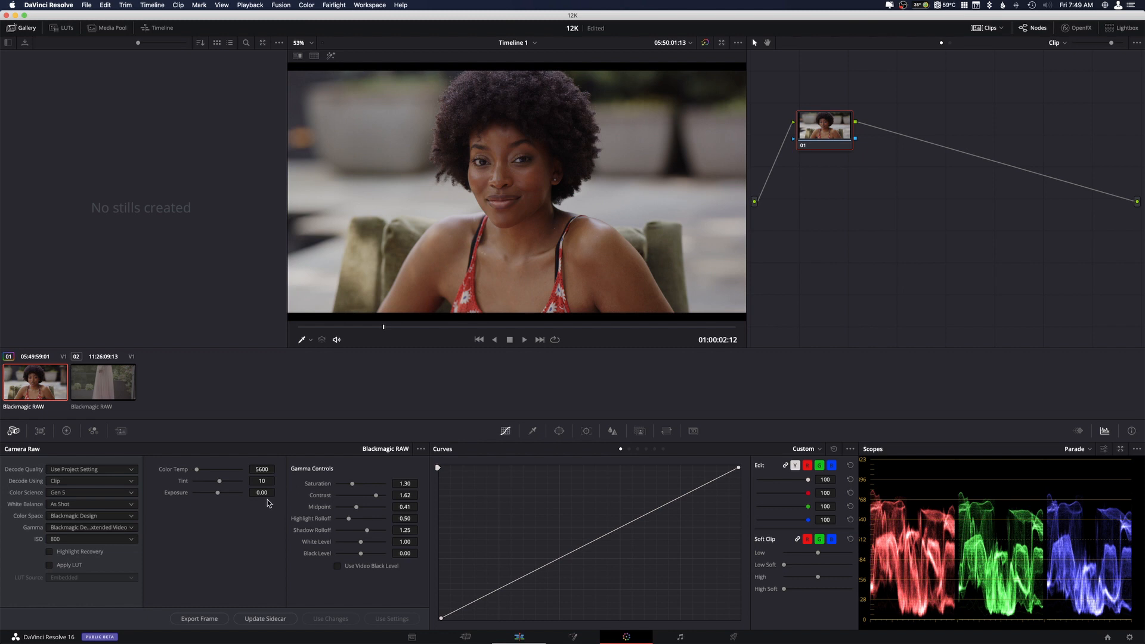
Set the clip's gamma back to Blackmagic Design Film.
{"action": "left_click", "coordinate": [122, 529]}
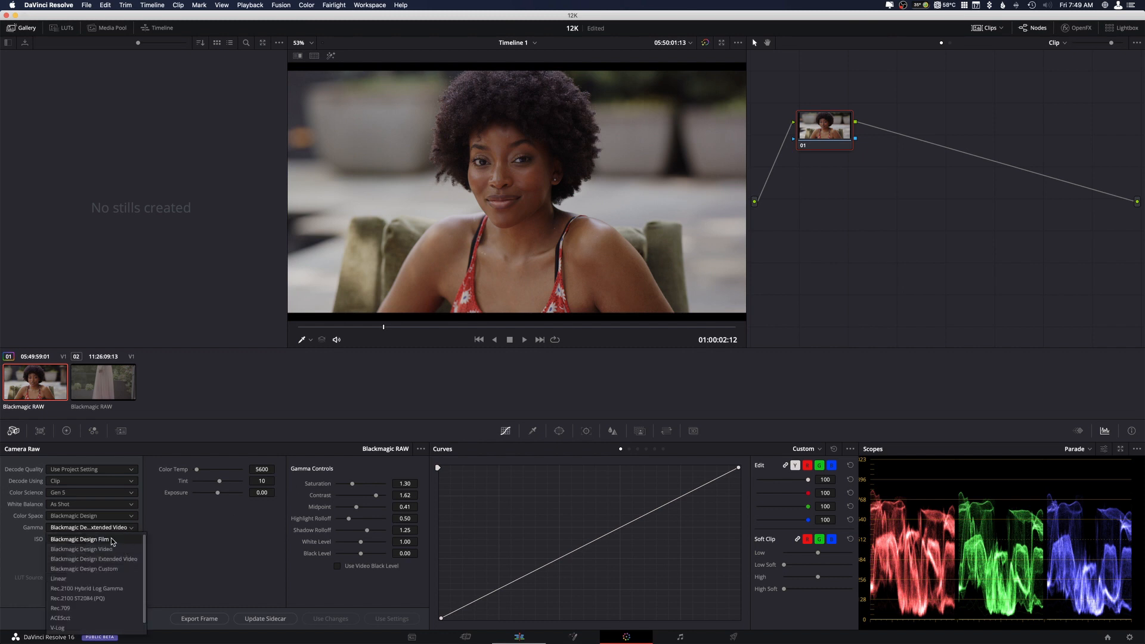
{"action": "left_click", "coordinate": [111, 540]}
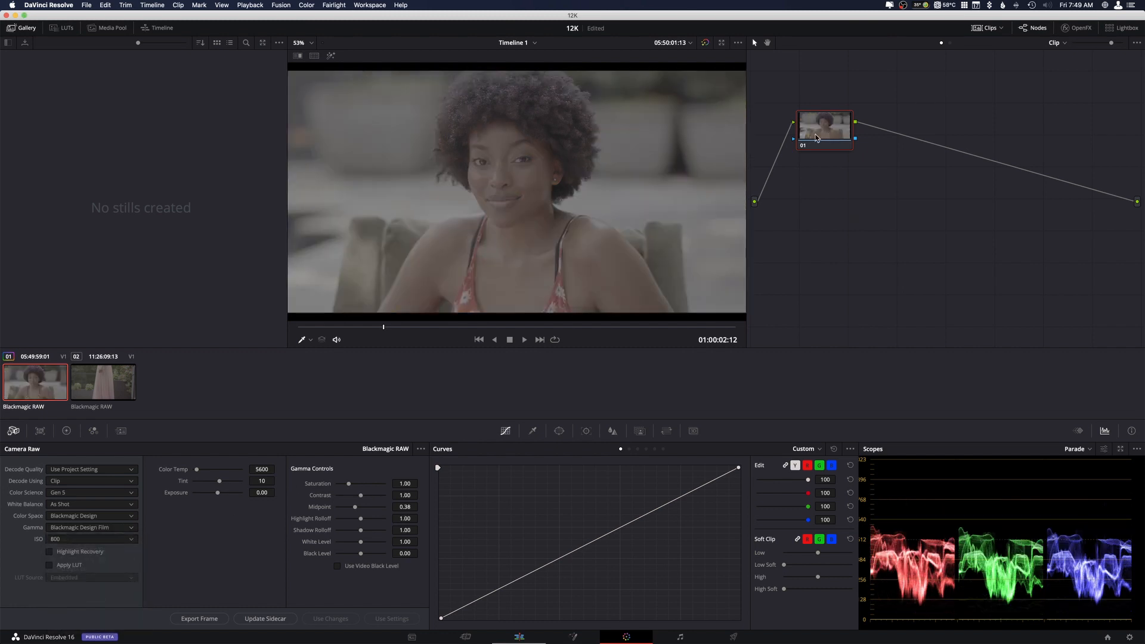
Add a serial node after node 01, find Color Space Transform in the OpenFX library, and apply it to the new node.
{"action": "left_click_drag", "start_coordinate": [815, 137], "coordinate": [805, 137]}
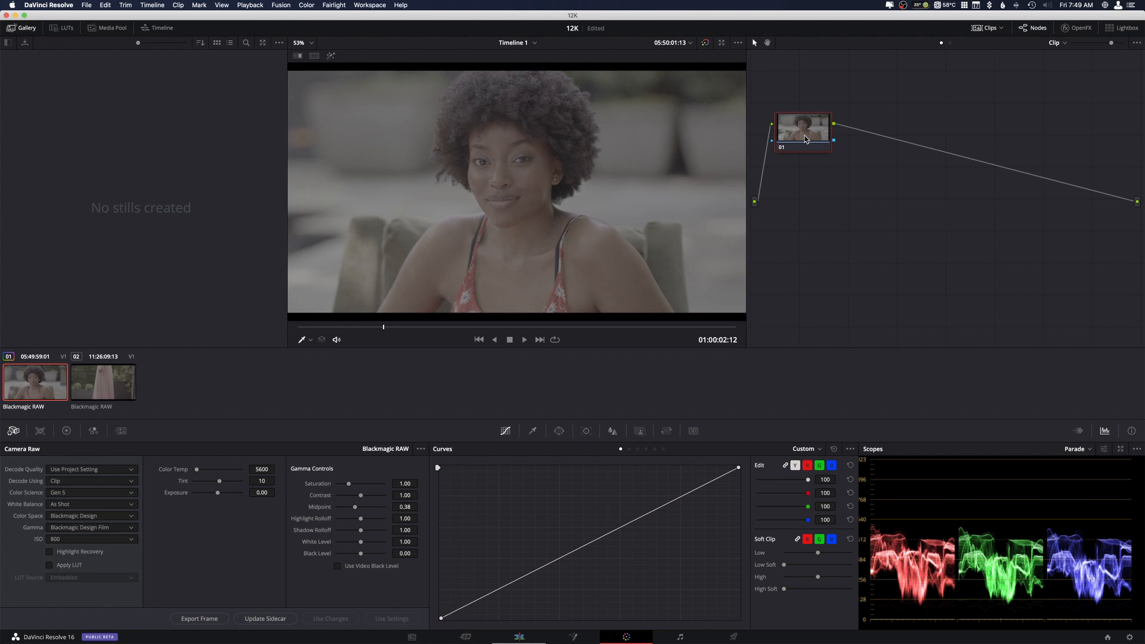
{"action": "key", "text": "alt+s"}
{"action": "left_click", "coordinate": [1065, 28]}
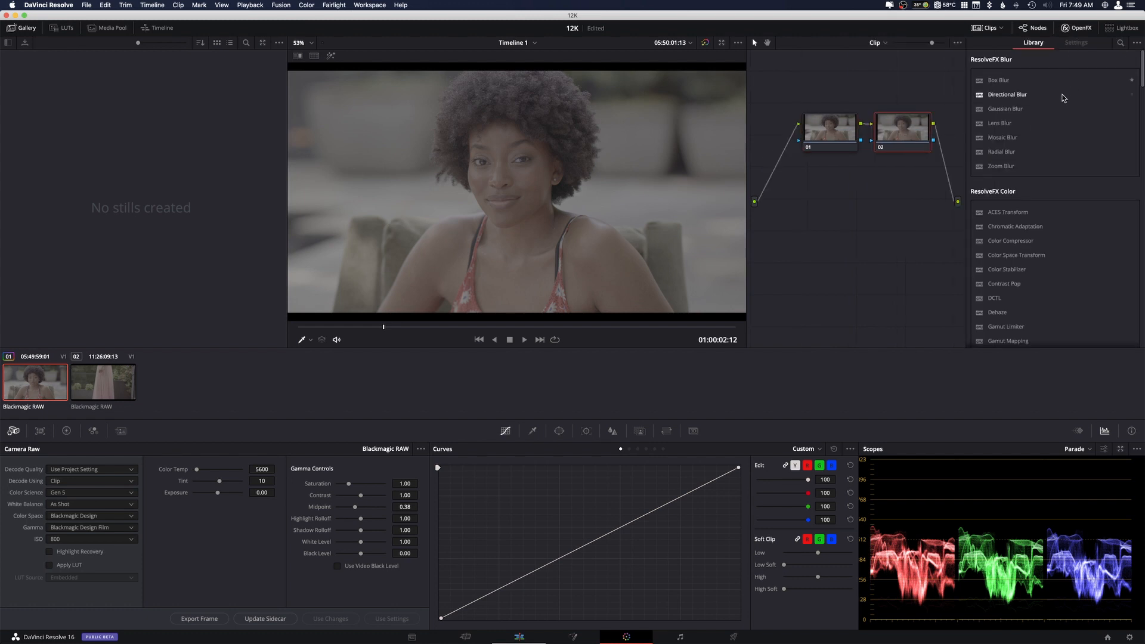
{"action": "left_click", "coordinate": [1120, 43]}
{"action": "type", "text": "colo"}
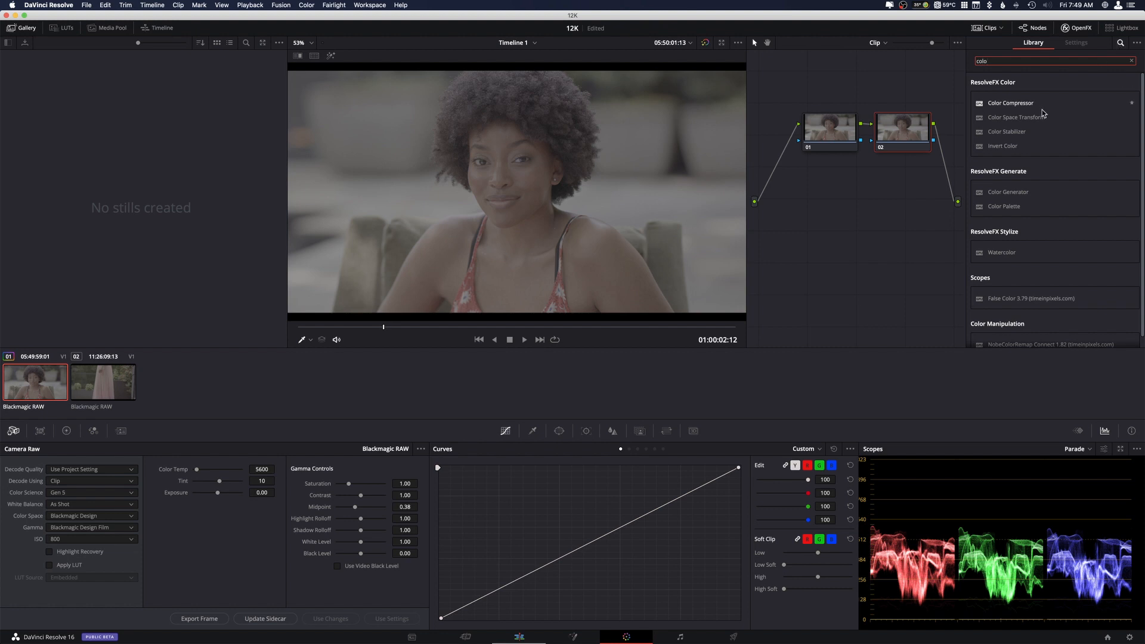
{"action": "left_click_drag", "start_coordinate": [1008, 118], "coordinate": [893, 141]}
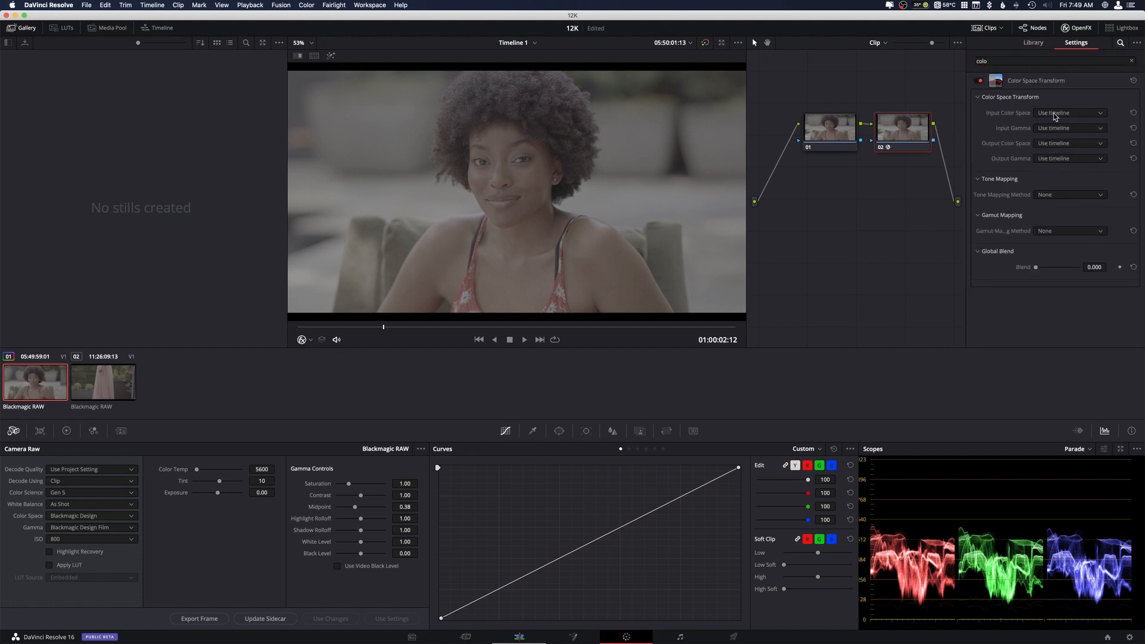
Set the Color Space Transform's input color space to Blackmagic Design 4.6K Video Gen 3.
{"action": "left_click", "coordinate": [1055, 116]}
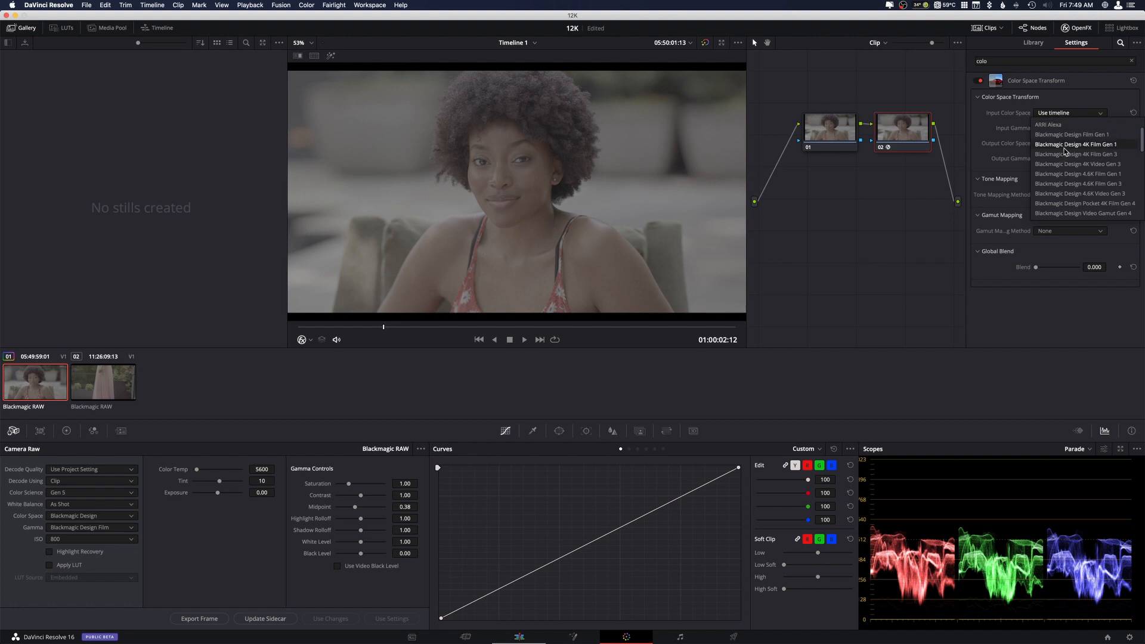
{"action": "scroll", "coordinate": [1098, 179], "scroll_direction": "down", "scroll_amount": 2}
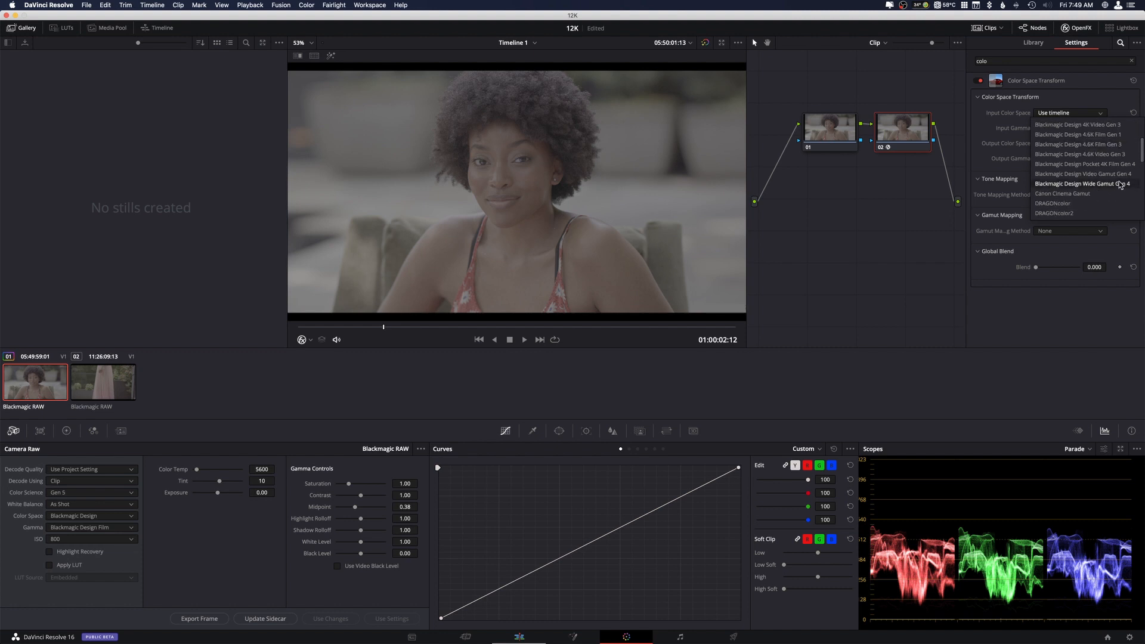
{"action": "scroll", "coordinate": [1114, 193], "scroll_direction": "up", "scroll_amount": 2}
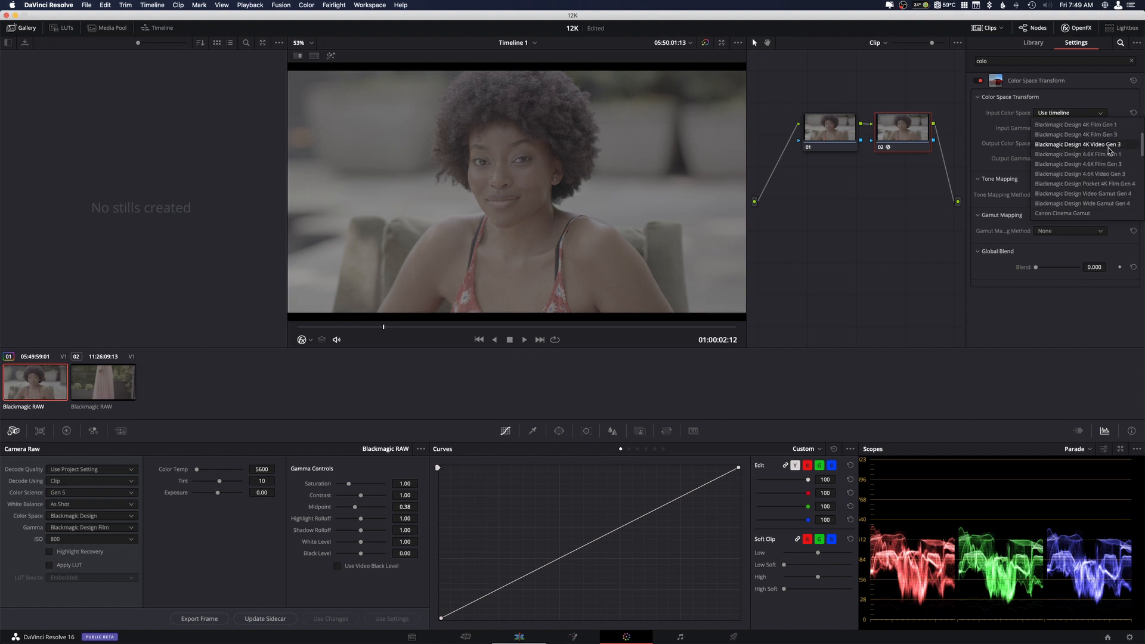
{"action": "scroll", "coordinate": [1115, 192], "scroll_direction": "up", "scroll_amount": 1}
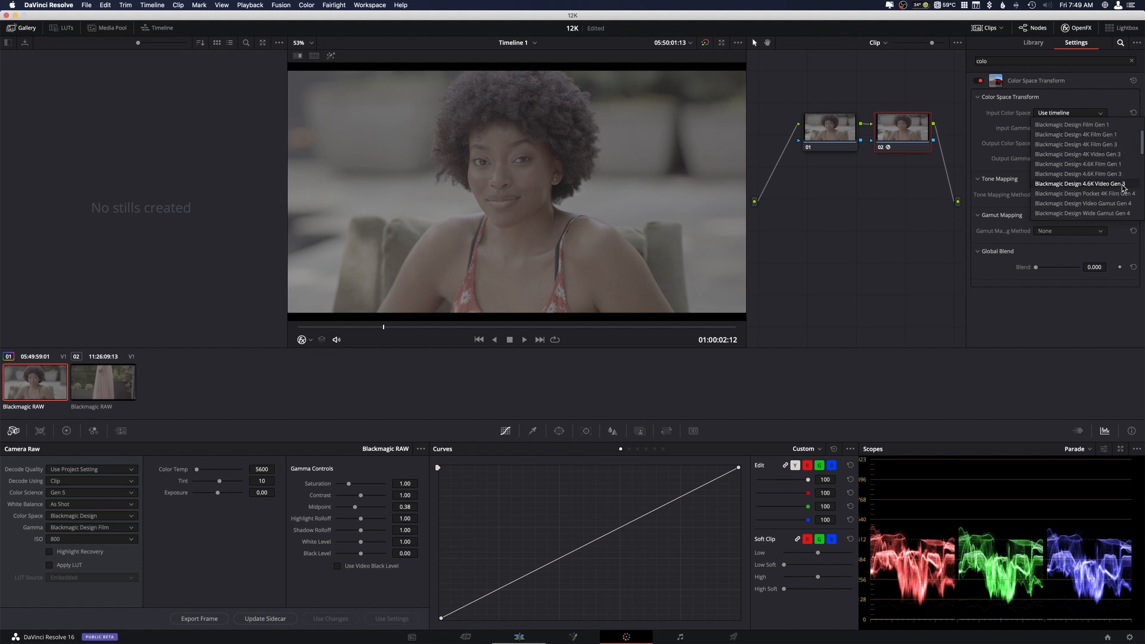
{"action": "scroll", "coordinate": [1124, 189], "scroll_direction": "up", "scroll_amount": 1}
{"action": "scroll", "coordinate": [1123, 188], "scroll_direction": "down", "scroll_amount": 1}
{"action": "left_click", "coordinate": [1108, 185]}
Set the Color Space Transform's input gamma to Blackmagic Design 4.6K Film.
{"action": "left_click", "coordinate": [1098, 129]}
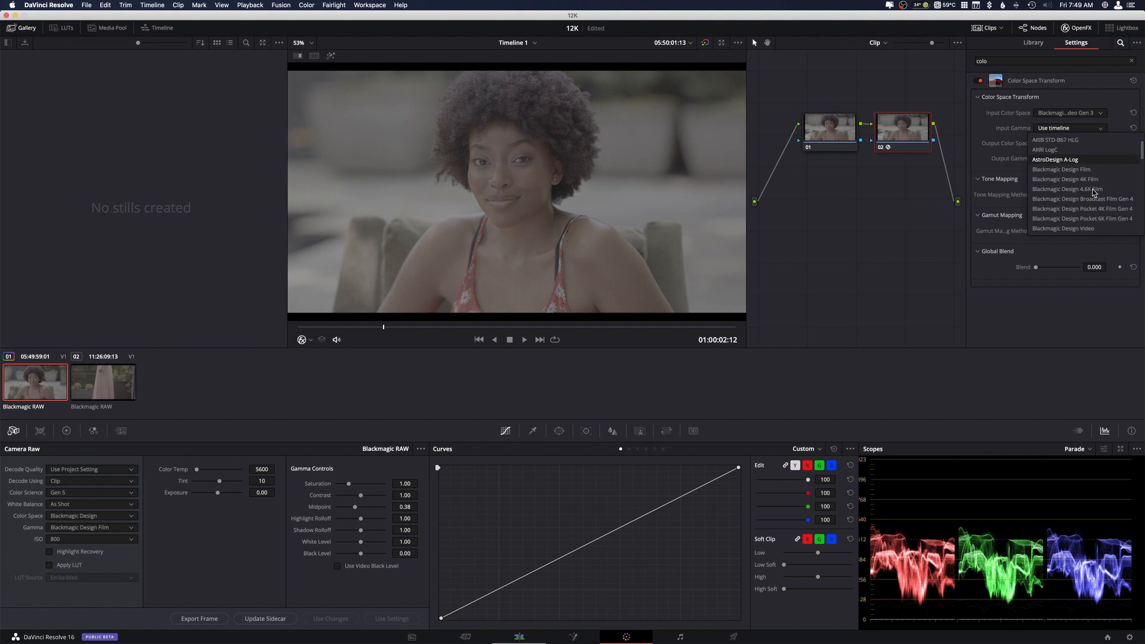
{"action": "scroll", "coordinate": [1102, 173], "scroll_direction": "down", "scroll_amount": 4}
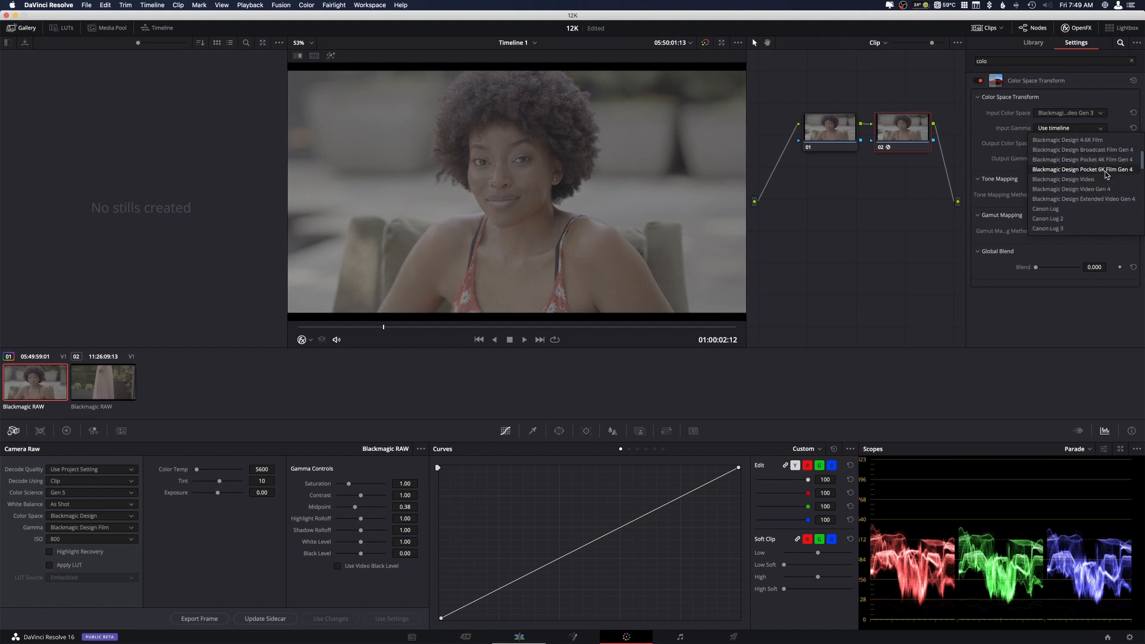
{"action": "left_click", "coordinate": [1068, 139]}
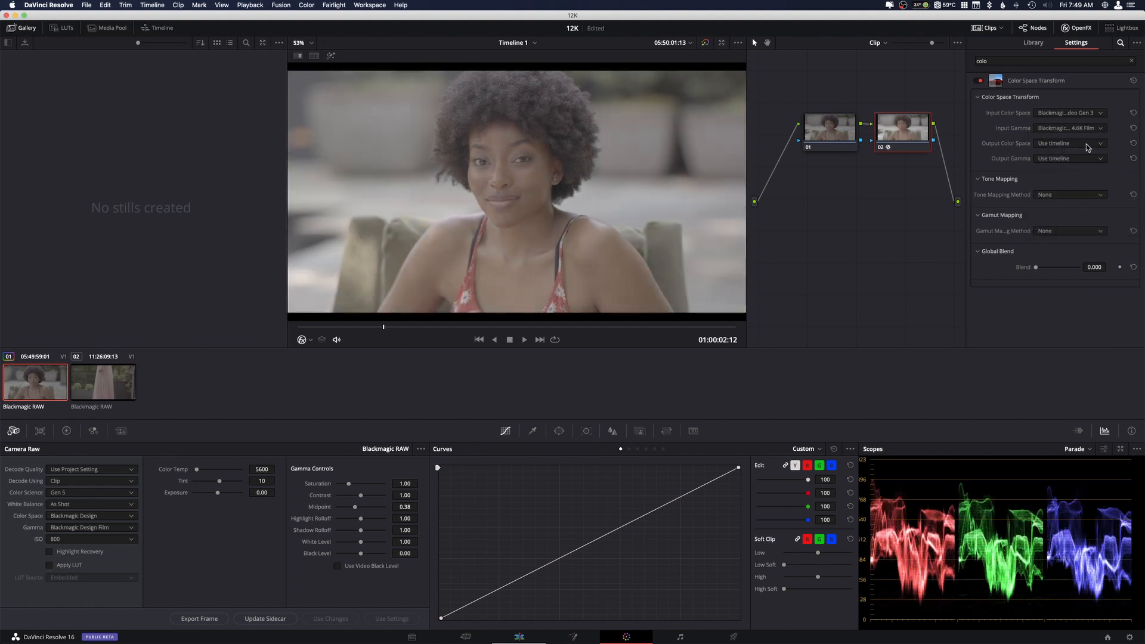
Set the Color Space Transform's output color space to Rec.709.
{"action": "left_click", "coordinate": [1085, 144]}
{"action": "scroll", "coordinate": [1104, 212], "scroll_direction": "down", "scroll_amount": 5}
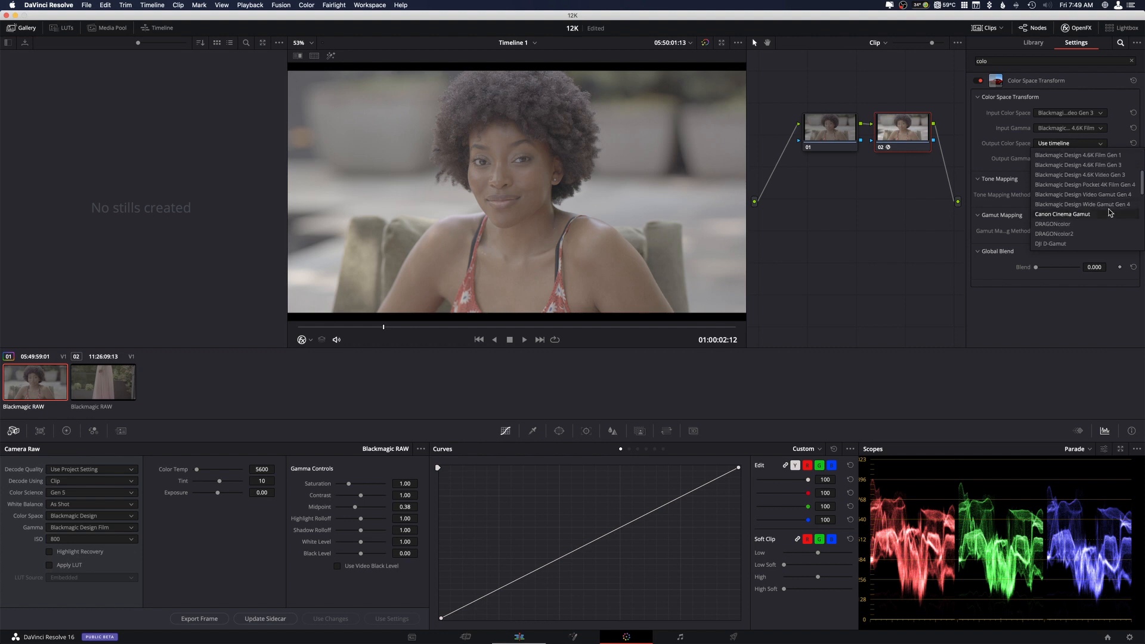
{"action": "scroll", "coordinate": [1104, 216], "scroll_direction": "down", "scroll_amount": 6}
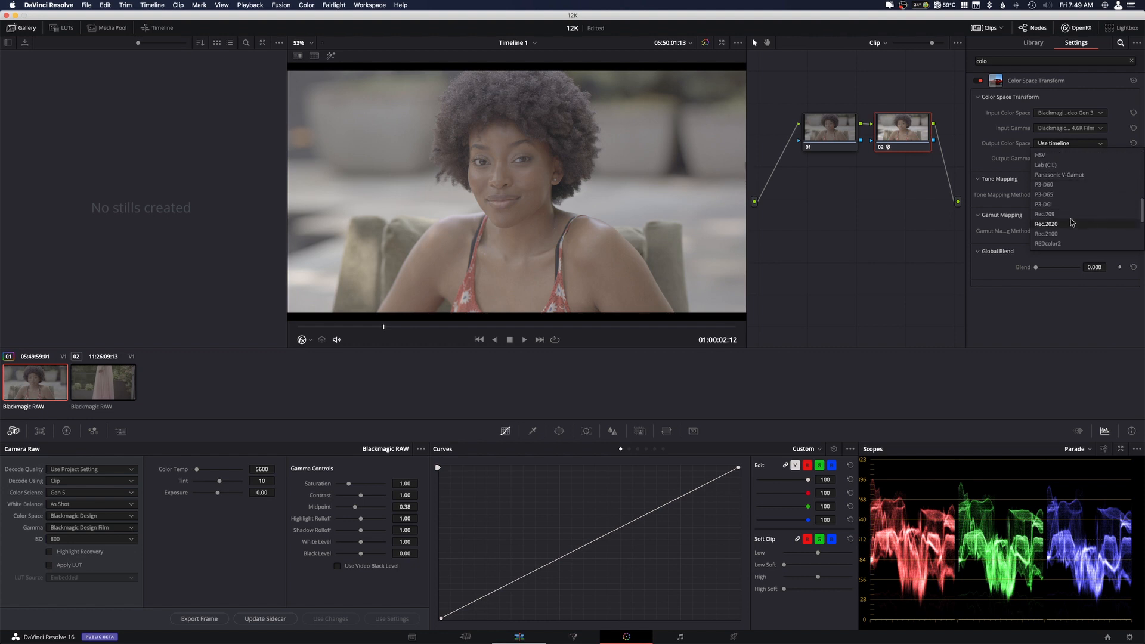
{"action": "left_click", "coordinate": [1065, 214]}
Set the Color Space Transform's output gamma to Rec.709.
{"action": "left_click", "coordinate": [1071, 159]}
{"action": "scroll", "coordinate": [1077, 216], "scroll_direction": "down", "scroll_amount": 2}
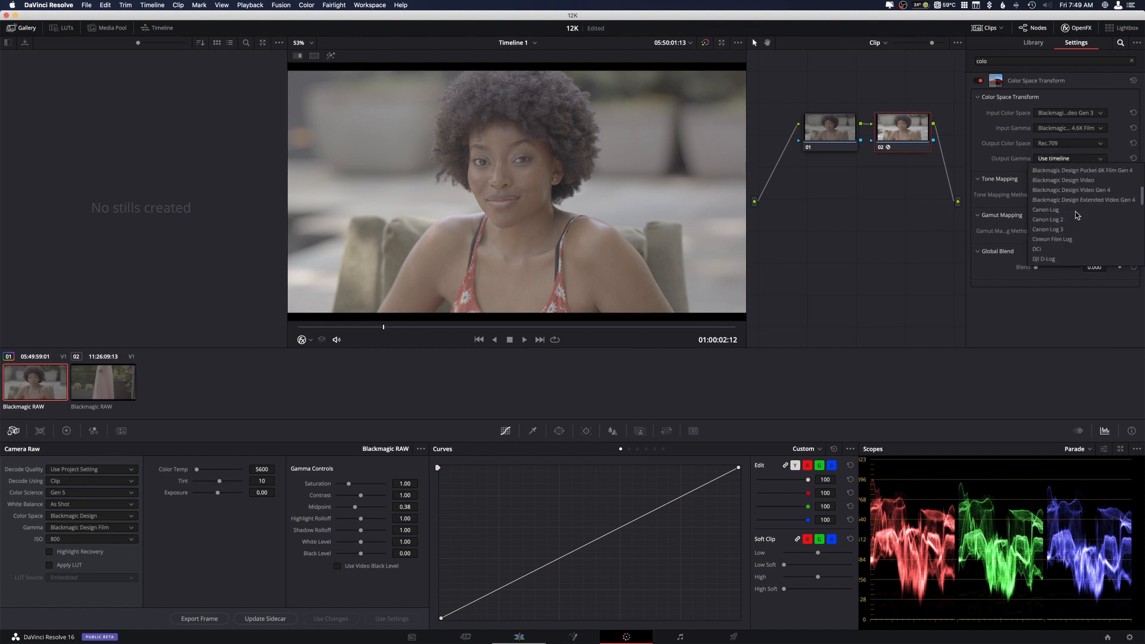
{"action": "scroll", "coordinate": [1073, 217], "scroll_direction": "down", "scroll_amount": 5}
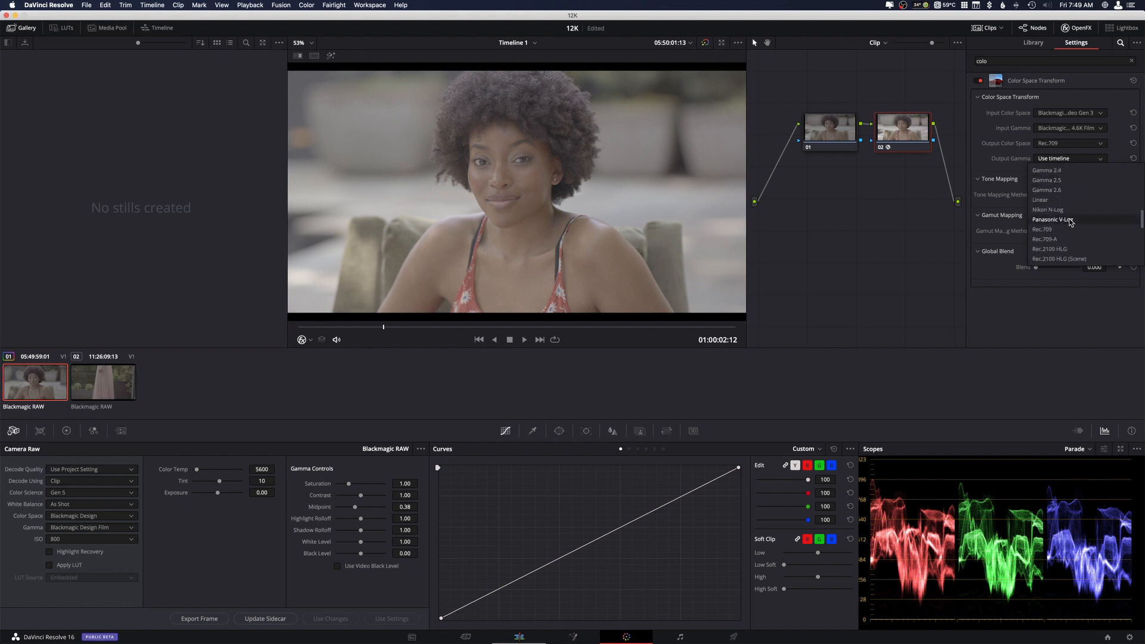
{"action": "left_click", "coordinate": [1061, 230]}
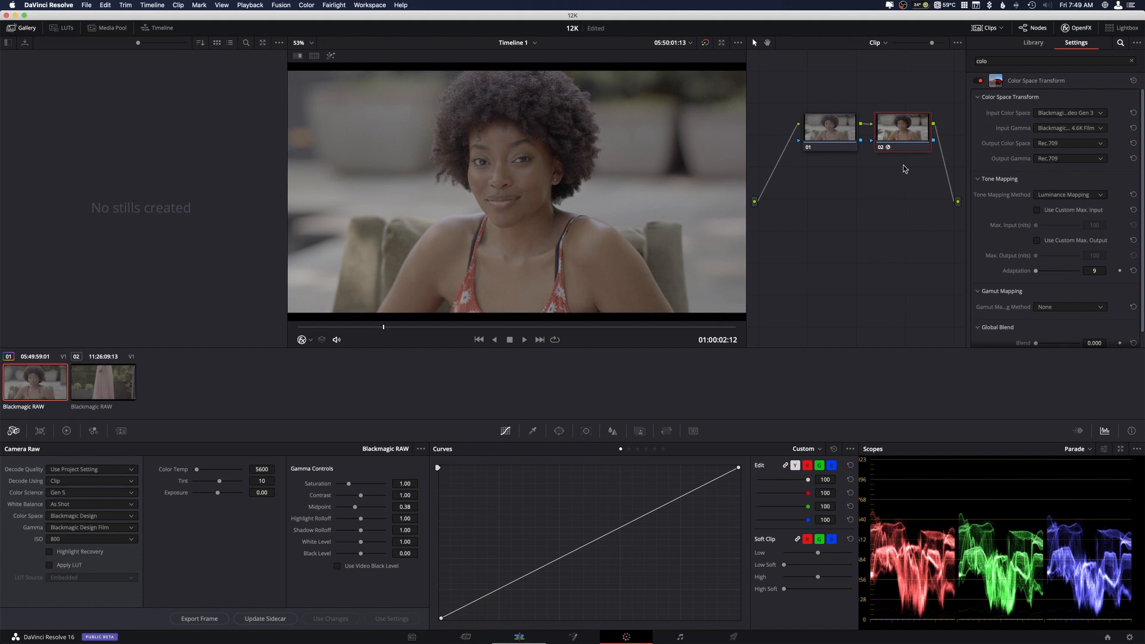
On node 01, switch the clip's color science to Gen 4 and back to Gen 5 to compare the transformed image.
{"action": "left_click", "coordinate": [843, 131]}
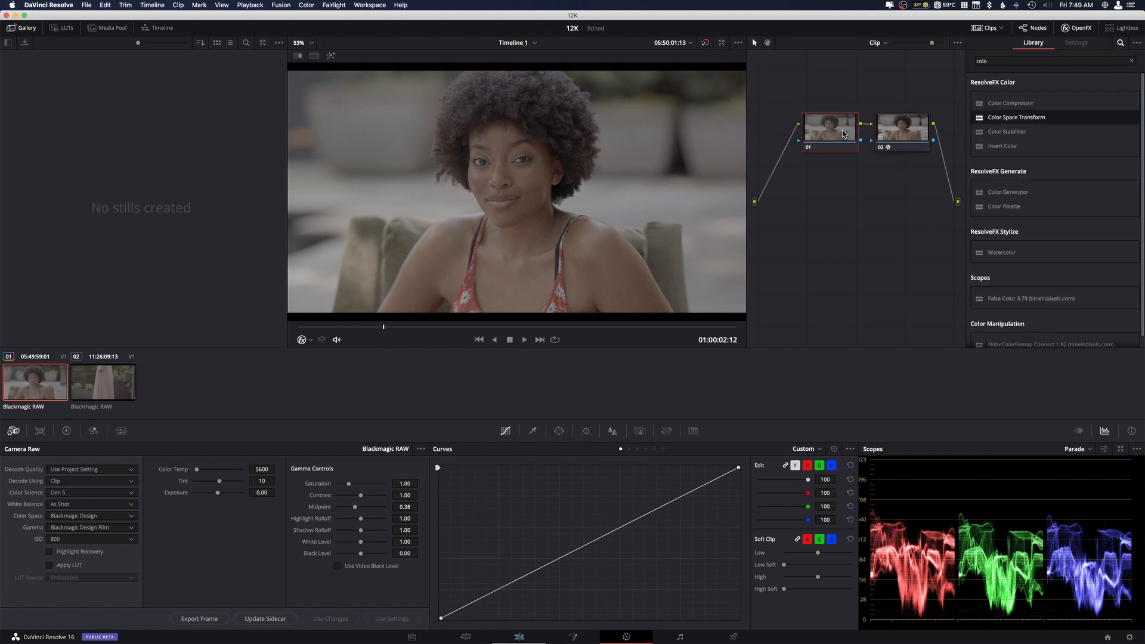
{"action": "left_click", "coordinate": [128, 494]}
{"action": "left_click", "coordinate": [82, 505]}
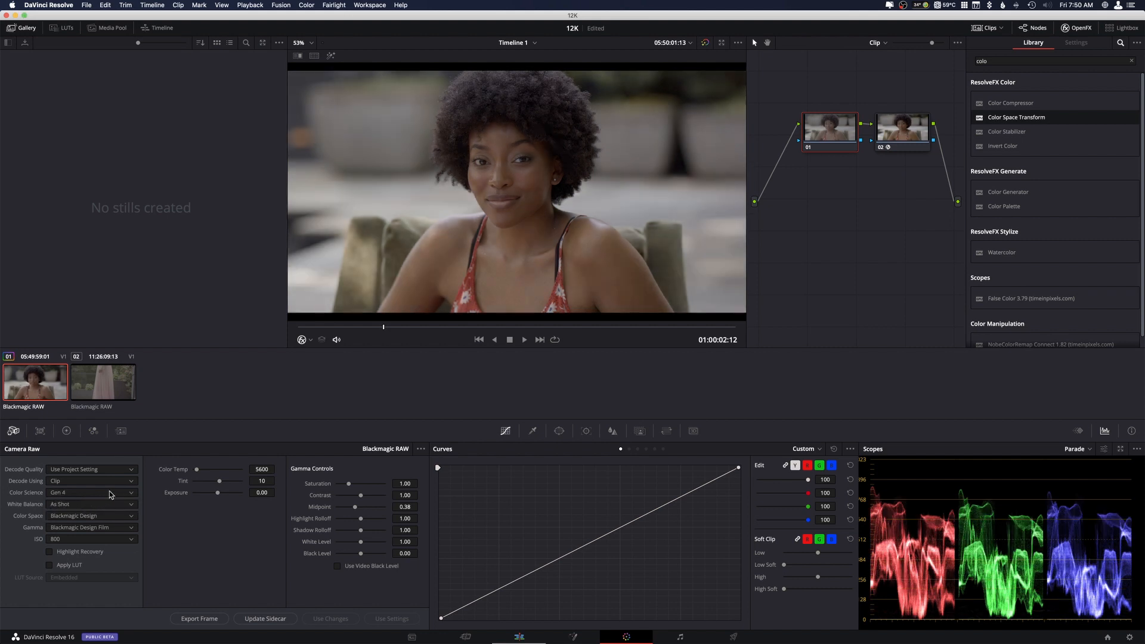
{"action": "left_click", "coordinate": [109, 491]}
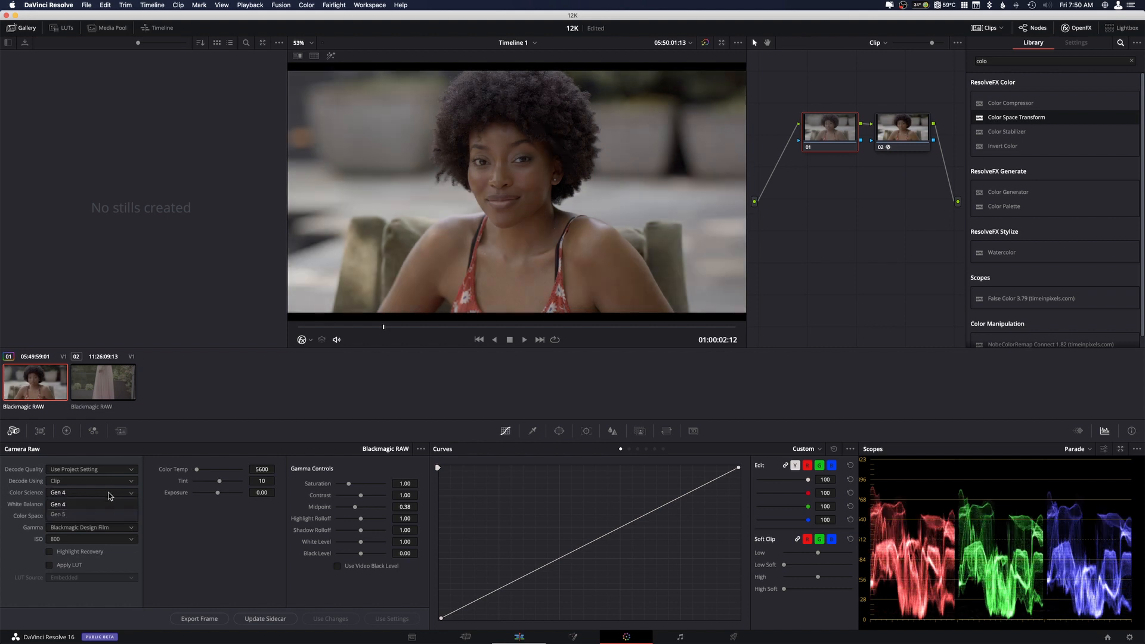
{"action": "left_click", "coordinate": [86, 515]}
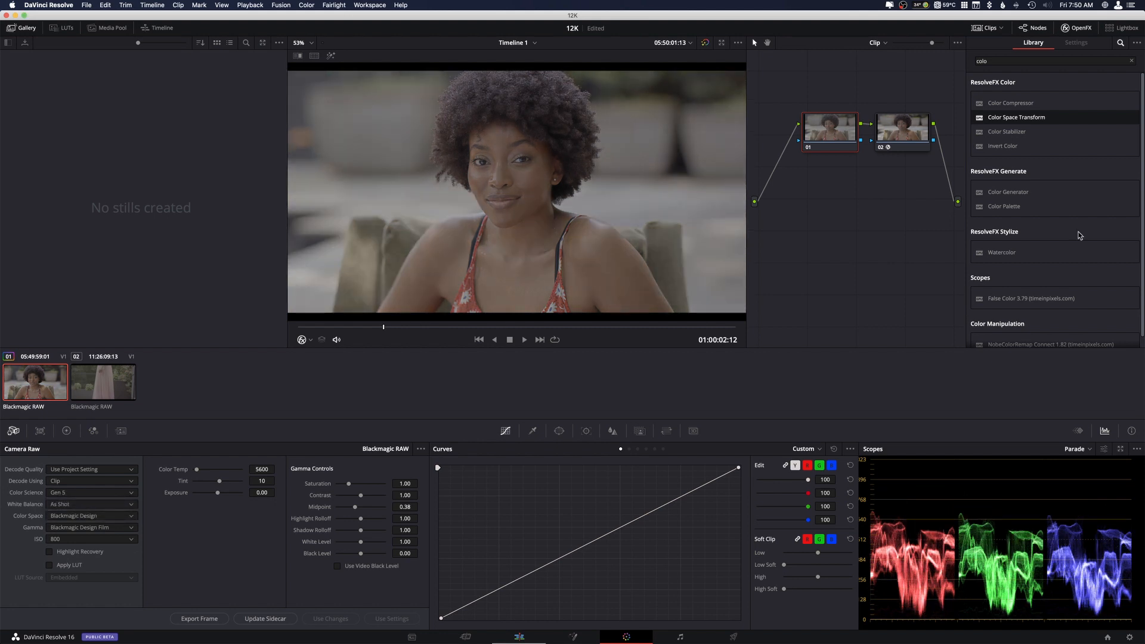
Hide the OpenFX library and add a serial node after node 02.
{"action": "left_click", "coordinate": [1077, 30]}
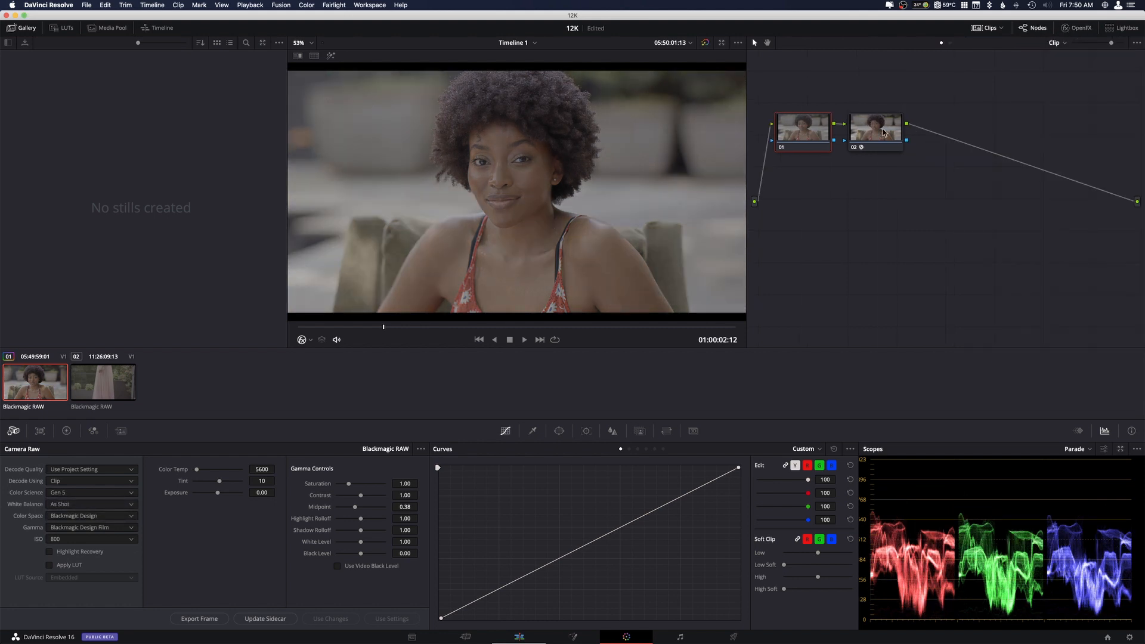
{"action": "left_click", "coordinate": [874, 137]}
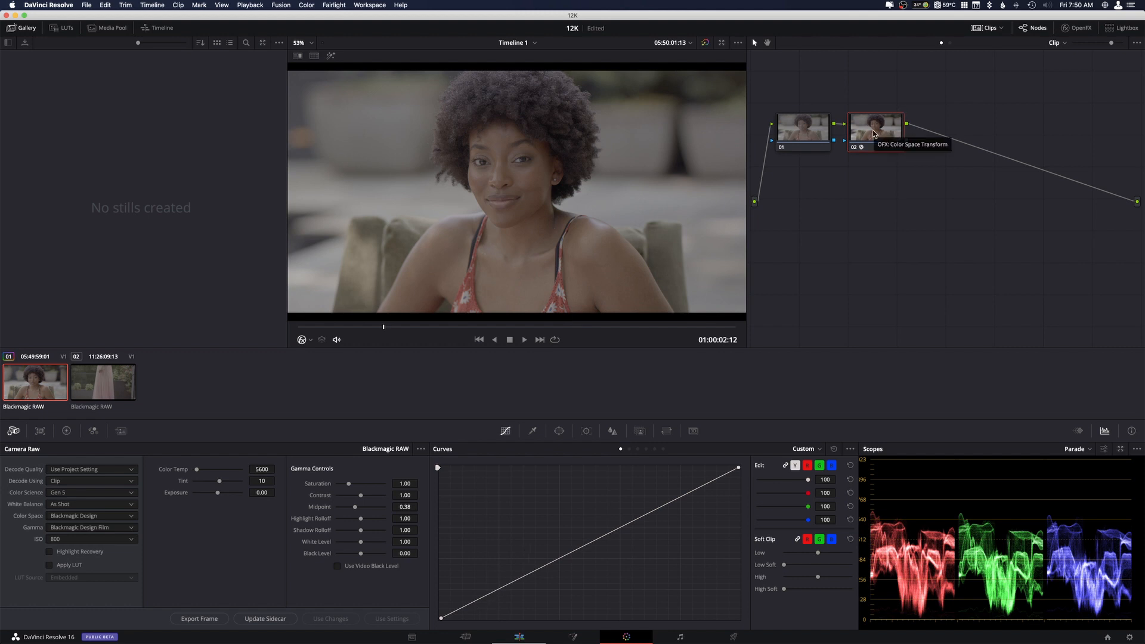
{"action": "key", "text": "alt+s"}
Shape a contrast S-curve on node 03 with a lowered shadow point and raised midtone and highlight points.
{"action": "left_click_drag", "start_coordinate": [508, 588], "coordinate": [504, 590]}
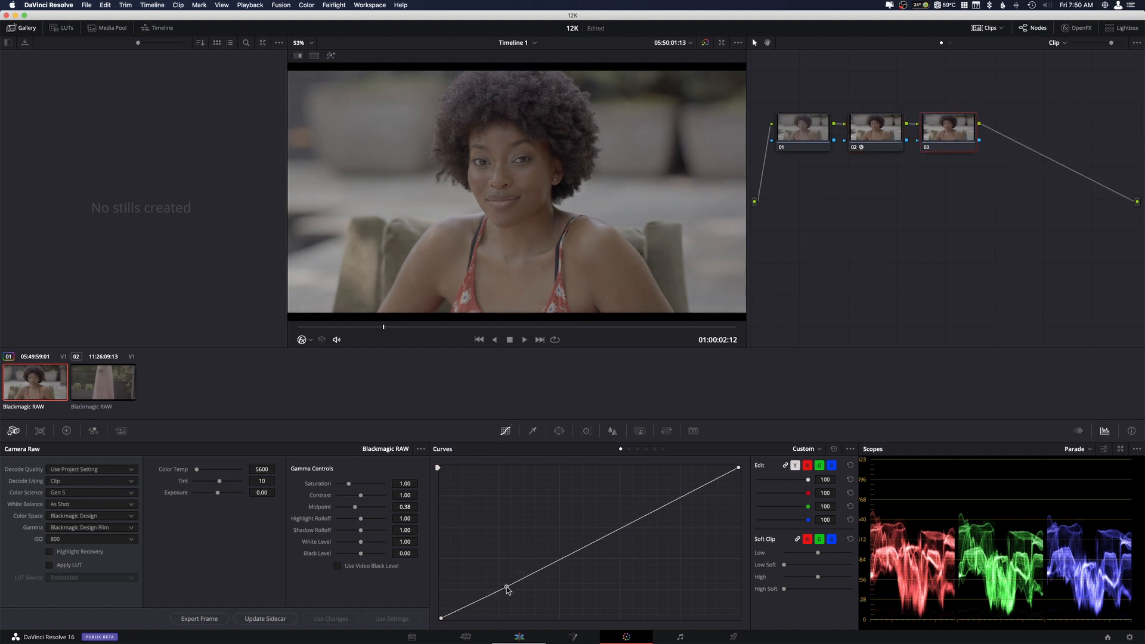
{"action": "left_click", "coordinate": [600, 537]}
{"action": "left_click_drag", "start_coordinate": [600, 537], "coordinate": [602, 528]}
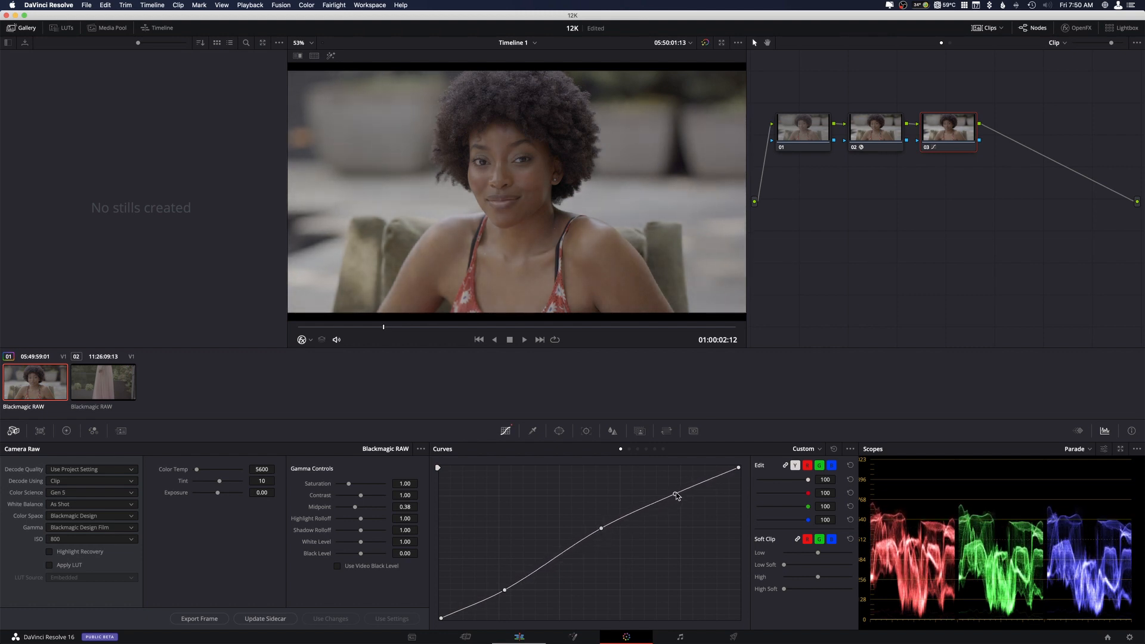
{"action": "left_click_drag", "start_coordinate": [679, 494], "coordinate": [681, 483]}
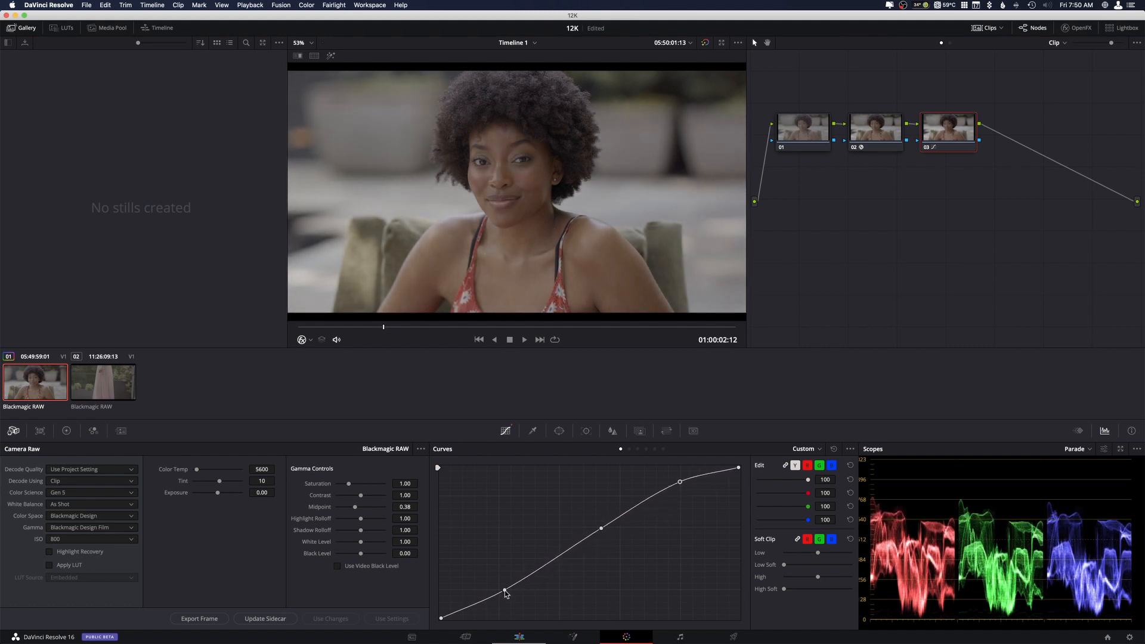
{"action": "left_click_drag", "start_coordinate": [505, 590], "coordinate": [494, 601]}
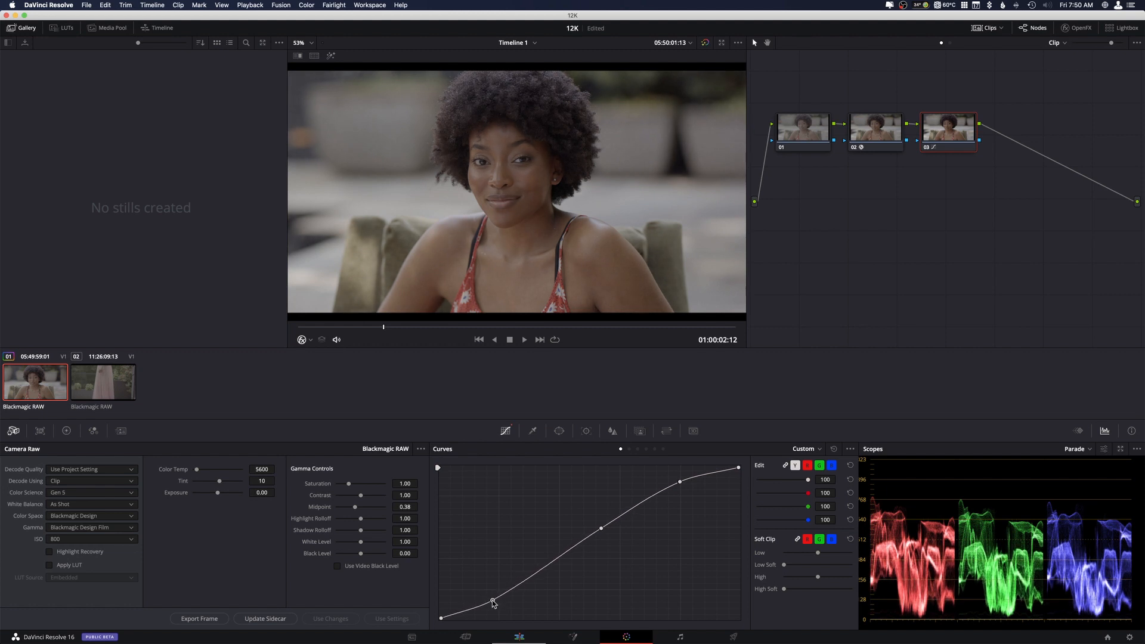
Bypass node 03, compare Gen 4 against Gen 5 color science, return to Gen 5, and re-enable the node.
{"action": "left_click", "coordinate": [928, 147]}
{"action": "left_click", "coordinate": [118, 495]}
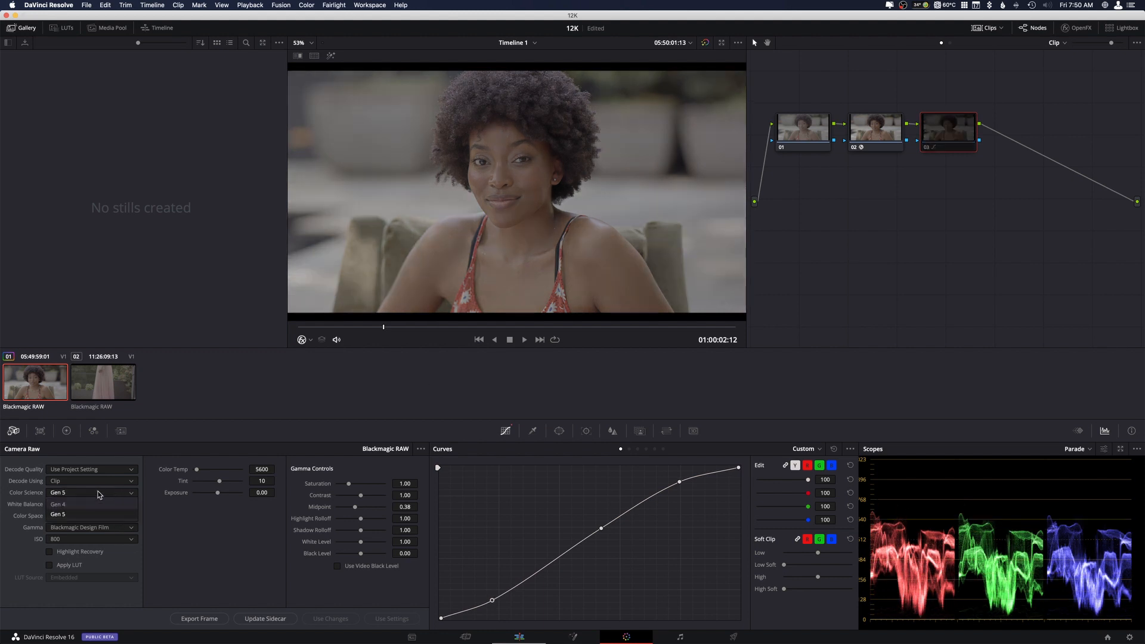
{"action": "left_click", "coordinate": [77, 505]}
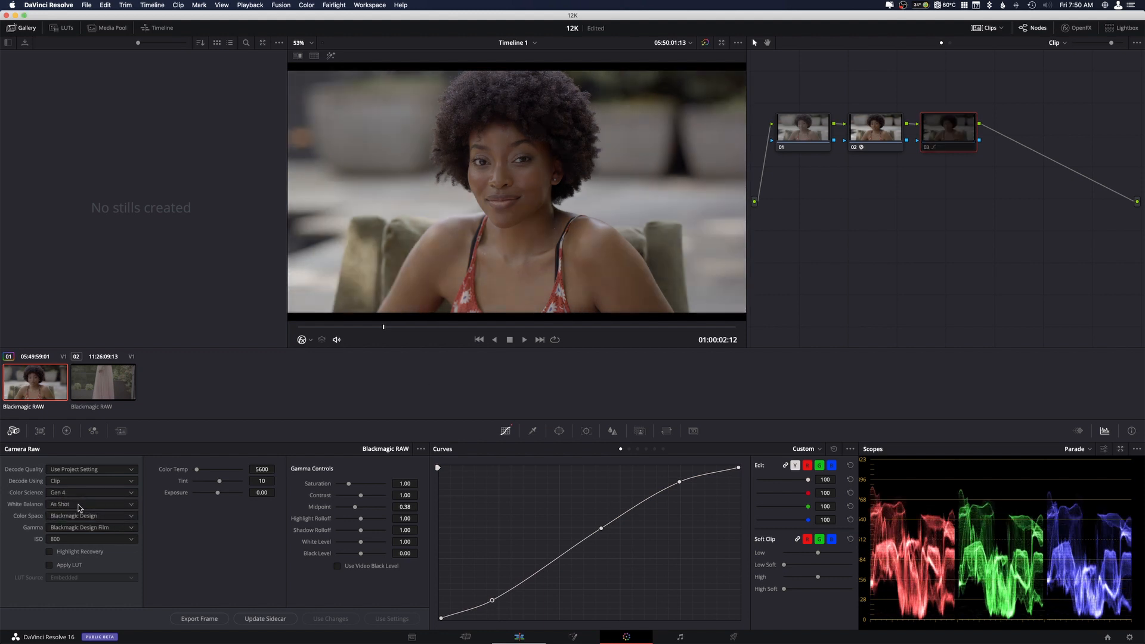
{"action": "left_click", "coordinate": [77, 493]}
{"action": "left_click", "coordinate": [77, 516]}
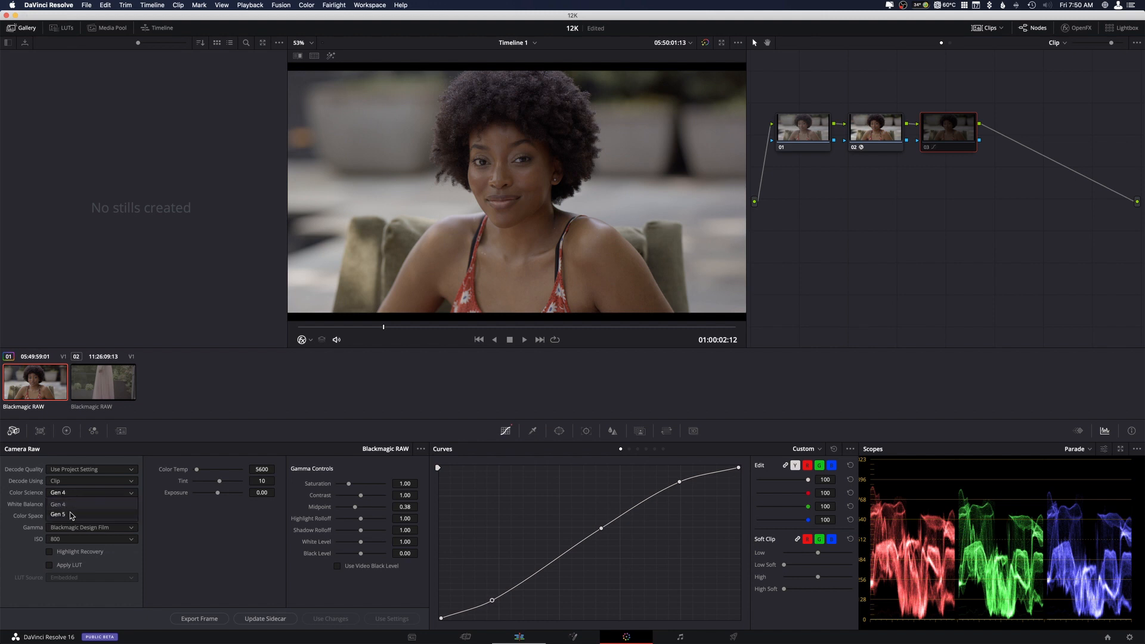
{"action": "left_click", "coordinate": [927, 147]}
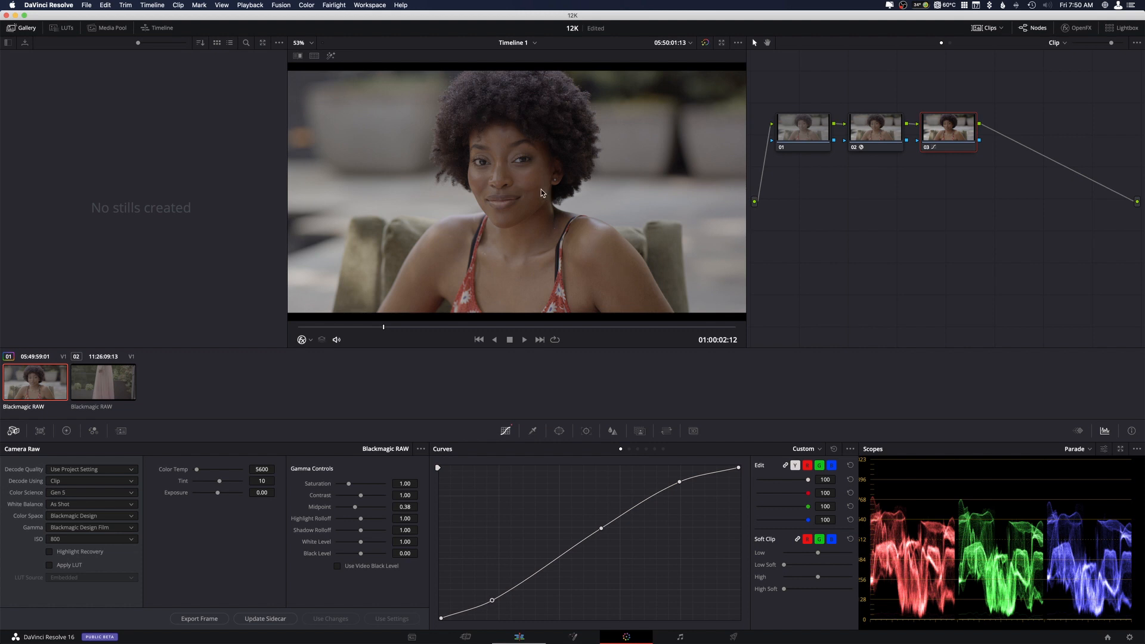
Open the second Blackmagic RAW clip, review its footage, and park the playhead at 01:00:19:18.
{"action": "left_click", "coordinate": [94, 389]}
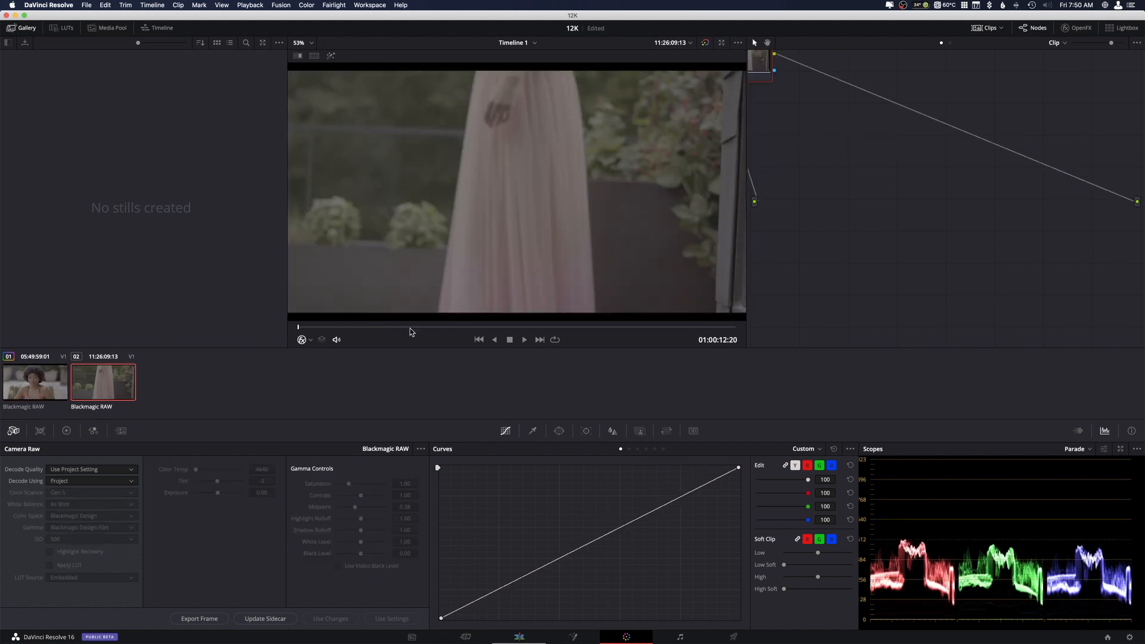
{"action": "left_click", "coordinate": [508, 326]}
{"action": "left_click_drag", "start_coordinate": [507, 325], "coordinate": [430, 327]}
{"action": "key", "text": "space"}
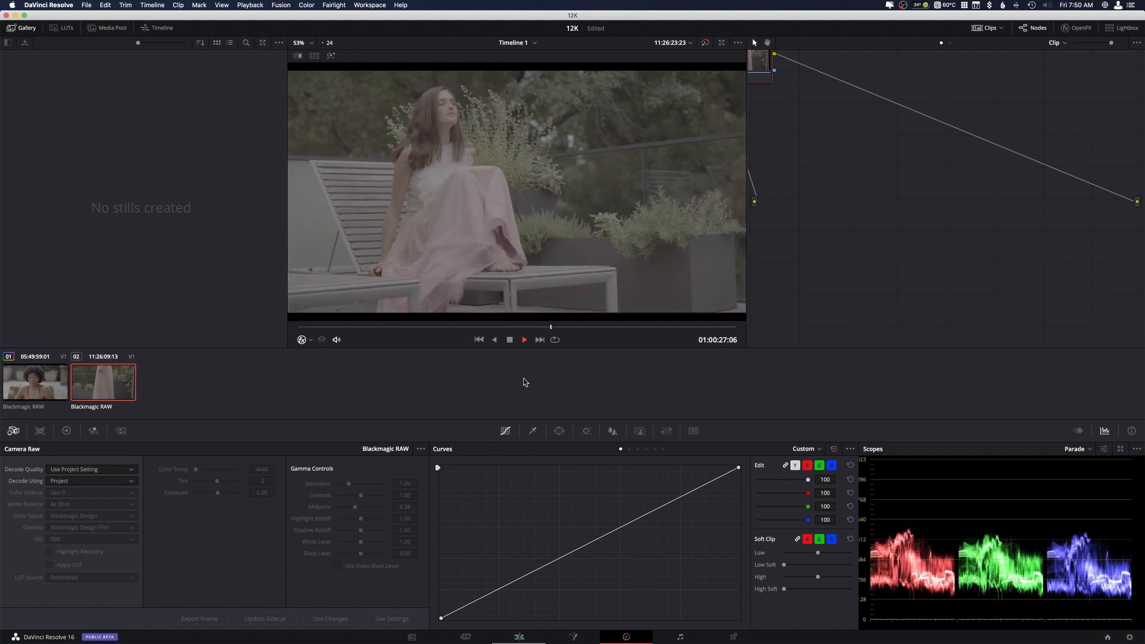
{"action": "left_click", "coordinate": [447, 327]}
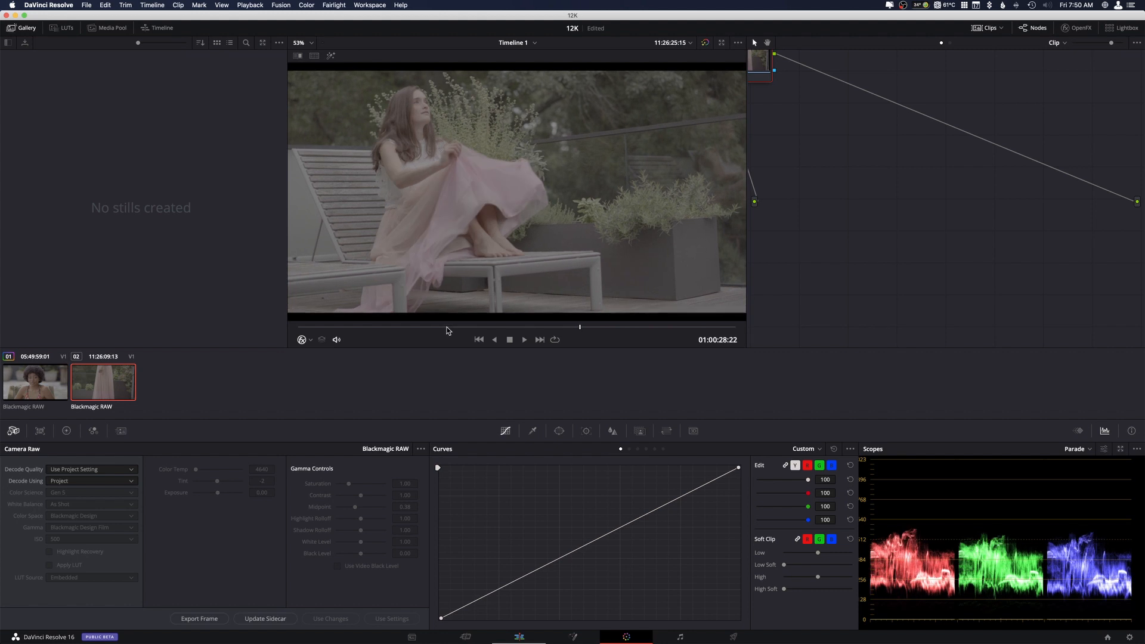
{"action": "left_click", "coordinate": [532, 327]}
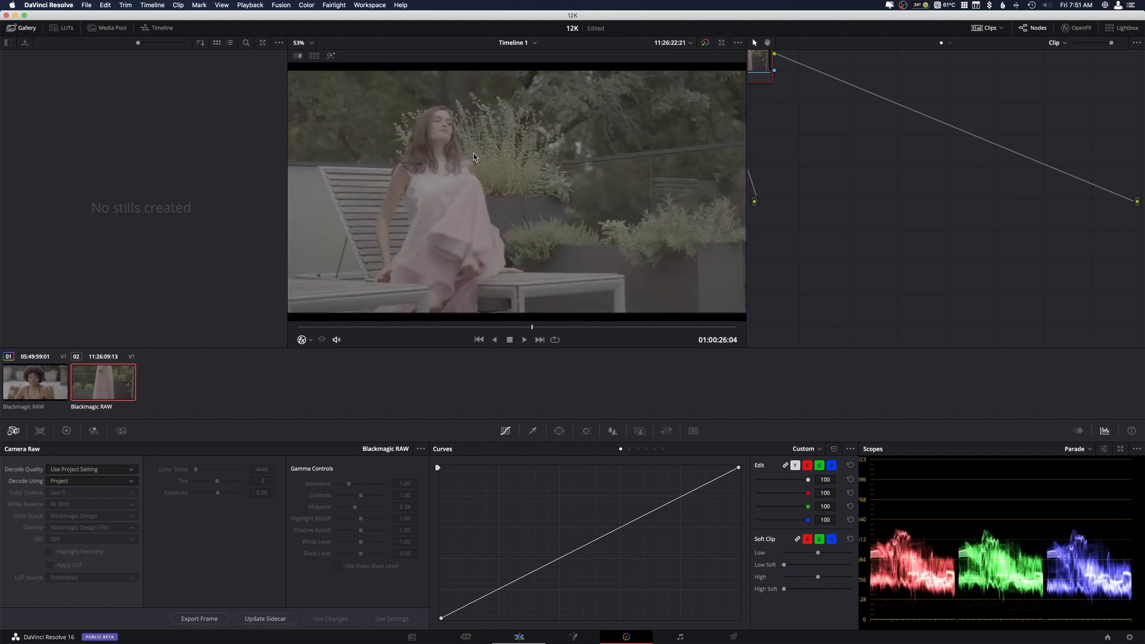
{"action": "left_click", "coordinate": [442, 327]}
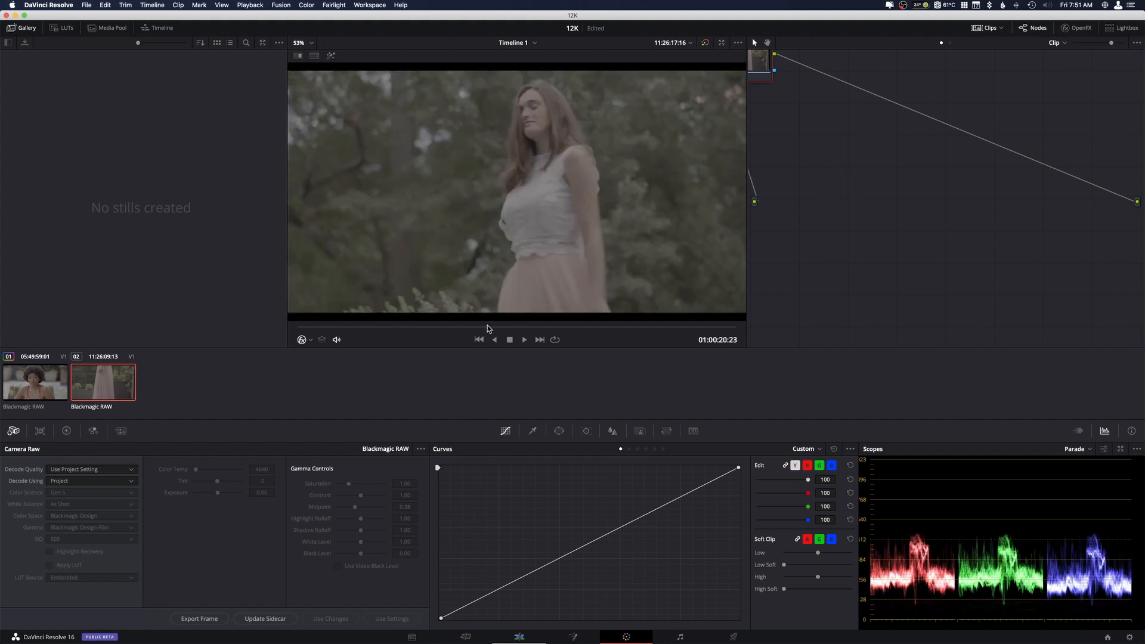
{"action": "left_click", "coordinate": [419, 327]}
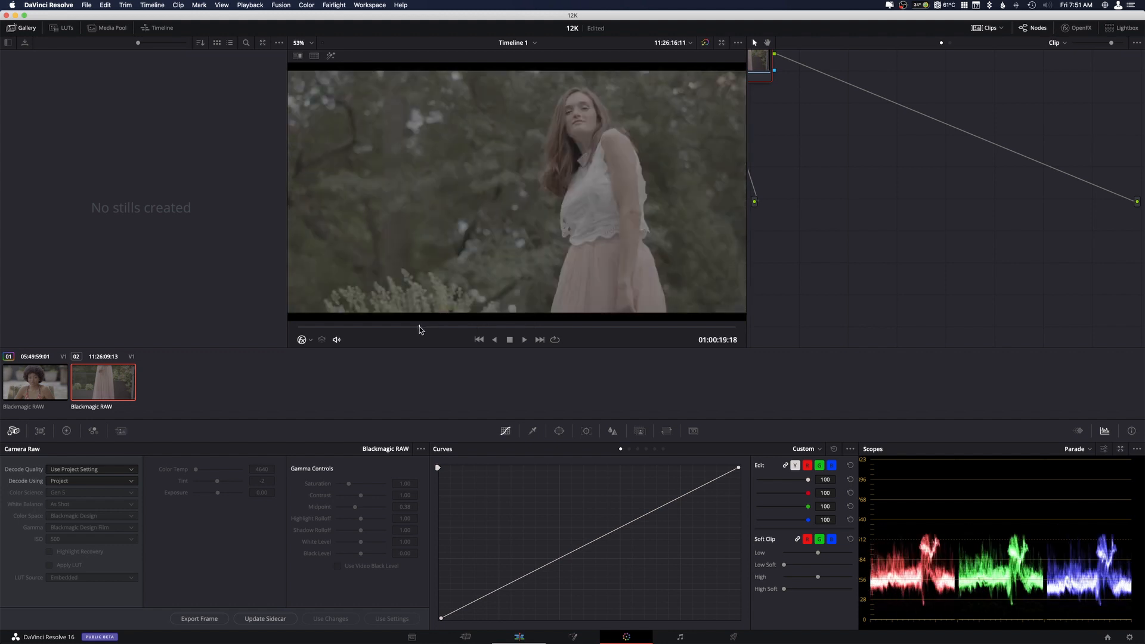
Decode the second clip using Clip settings, with Gen 4 color science and Blackmagic Design Extended Video gamma.
{"action": "left_click", "coordinate": [95, 482]}
{"action": "left_click", "coordinate": [58, 521]}
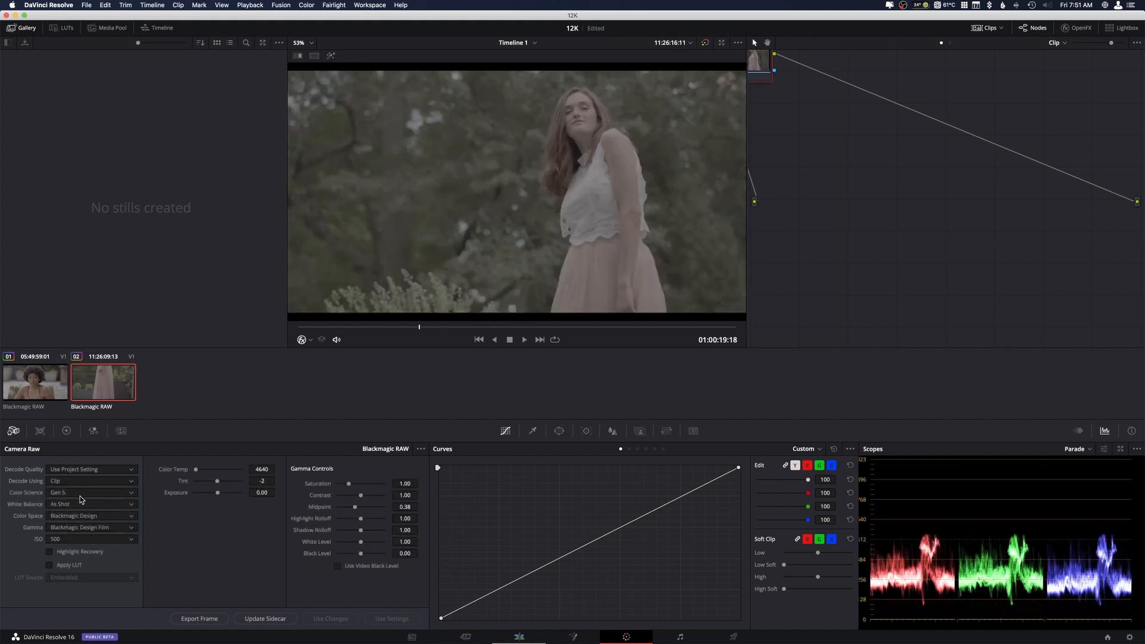
{"action": "left_click", "coordinate": [81, 498]}
{"action": "left_click", "coordinate": [63, 510]}
{"action": "left_click", "coordinate": [89, 528]}
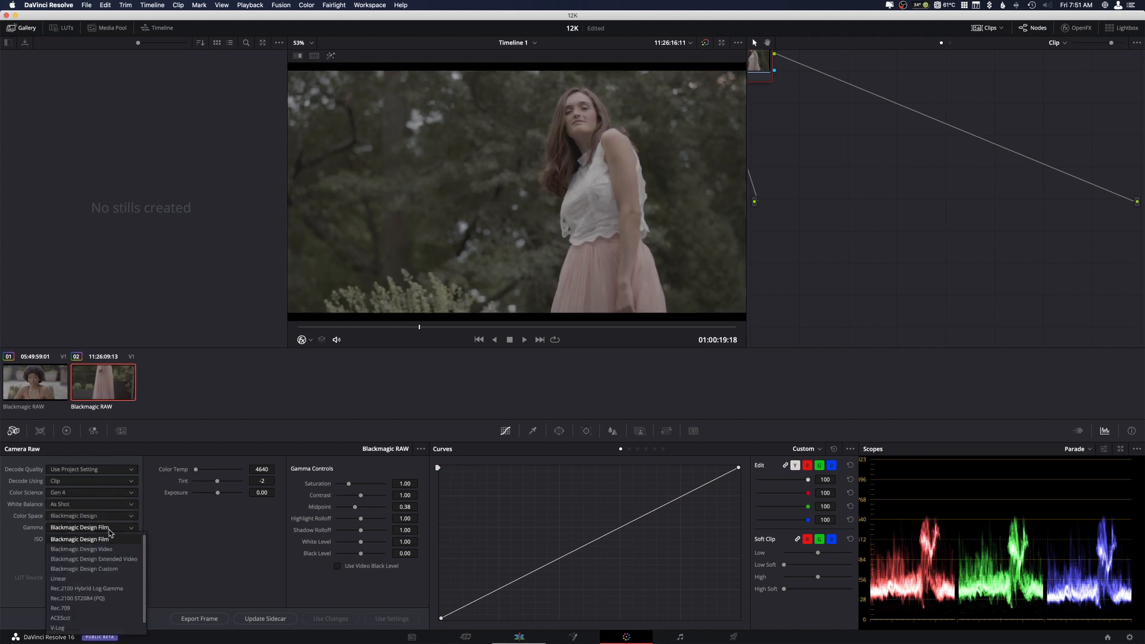
{"action": "left_click", "coordinate": [107, 559]}
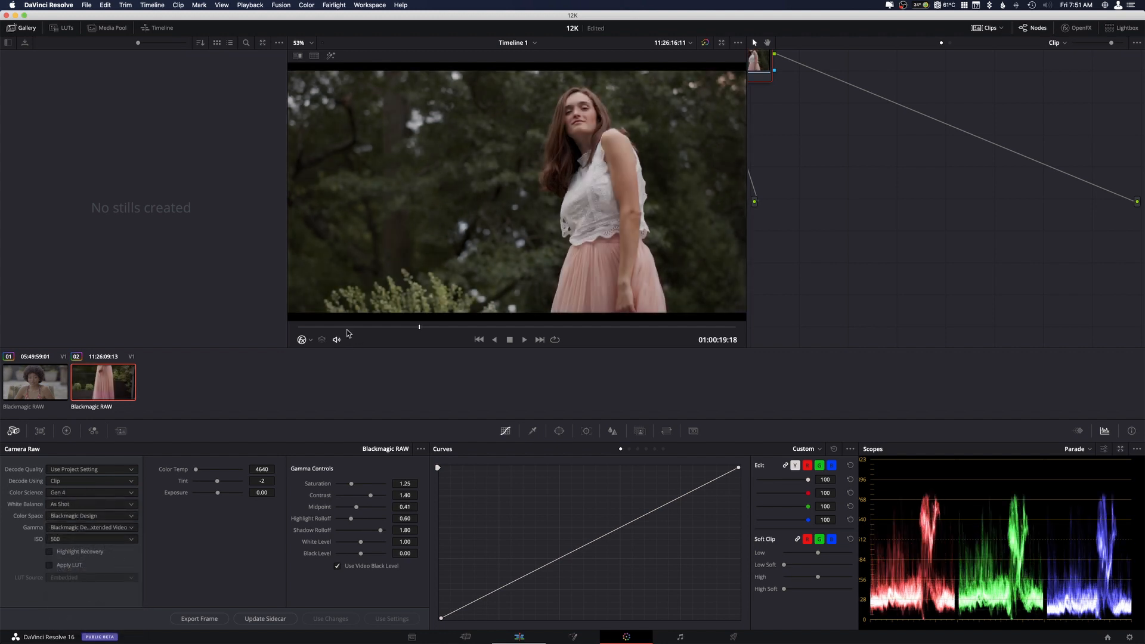
Play through the second clip to examine the Extended Video look, stopping at 01:00:30:08.
{"action": "left_click_drag", "start_coordinate": [352, 327], "coordinate": [420, 328]}
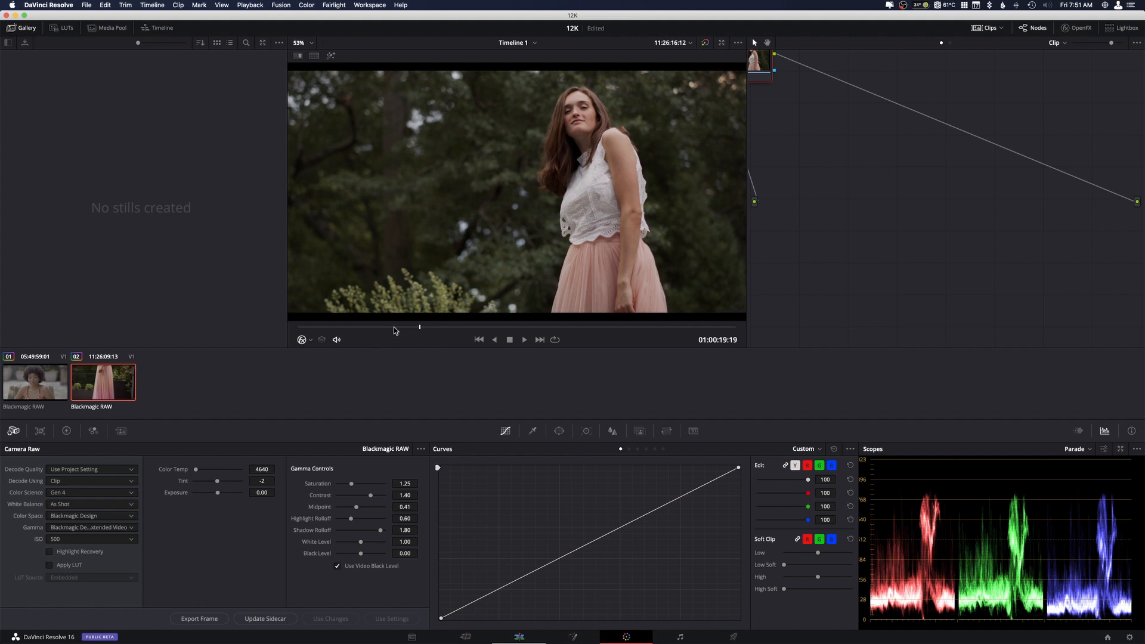
{"action": "left_click", "coordinate": [394, 328]}
{"action": "key", "text": "space"}
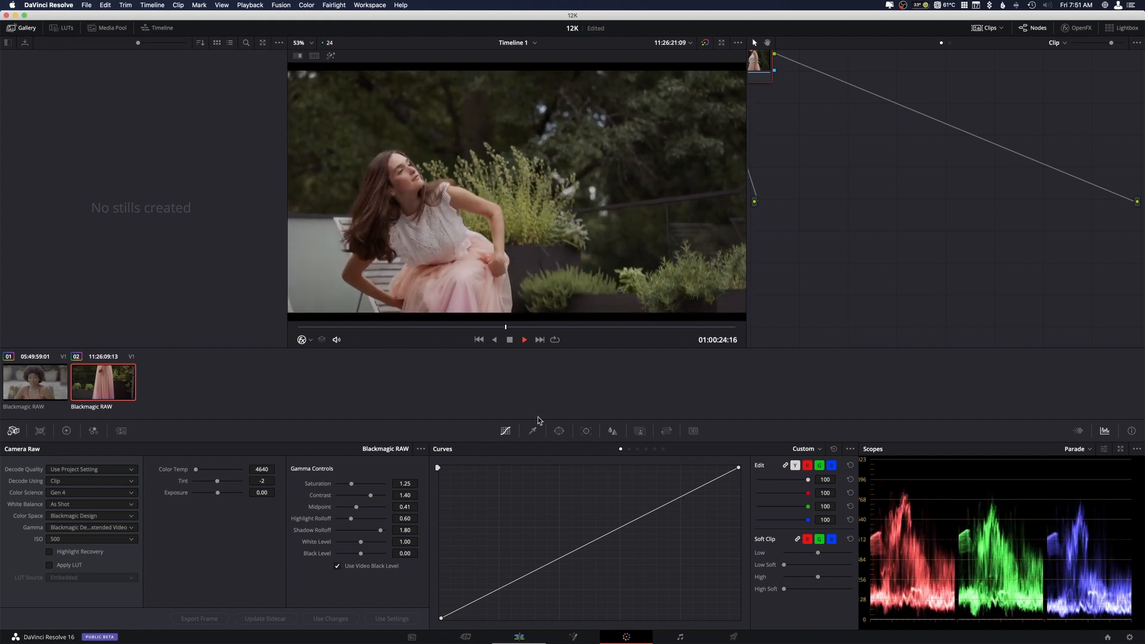
{"action": "key", "text": "space"}
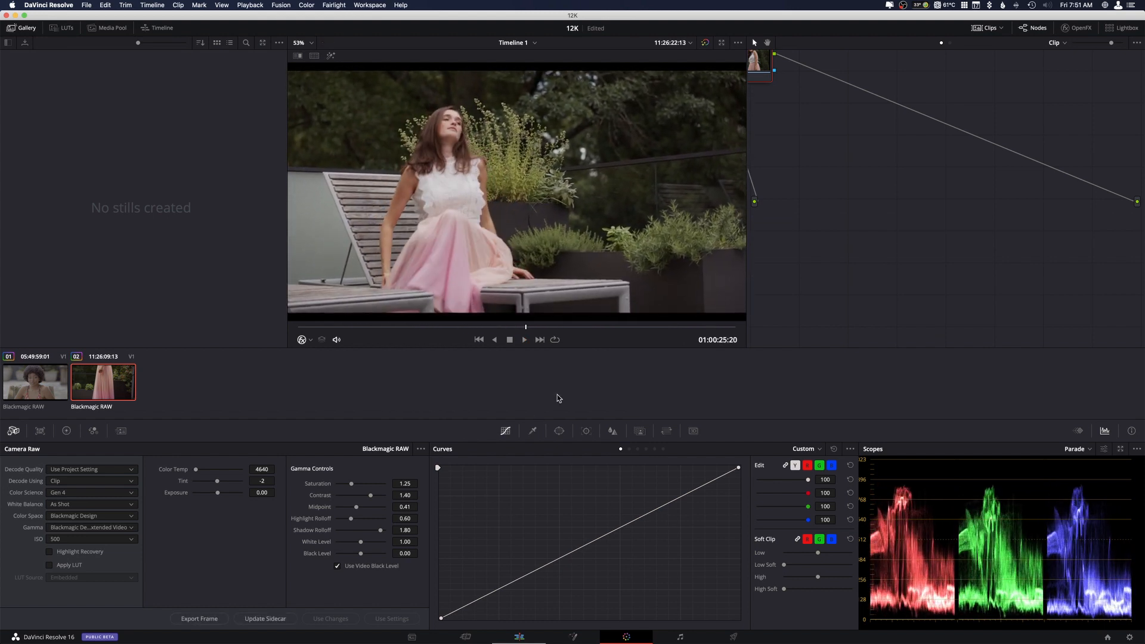
{"action": "key", "text": "space"}
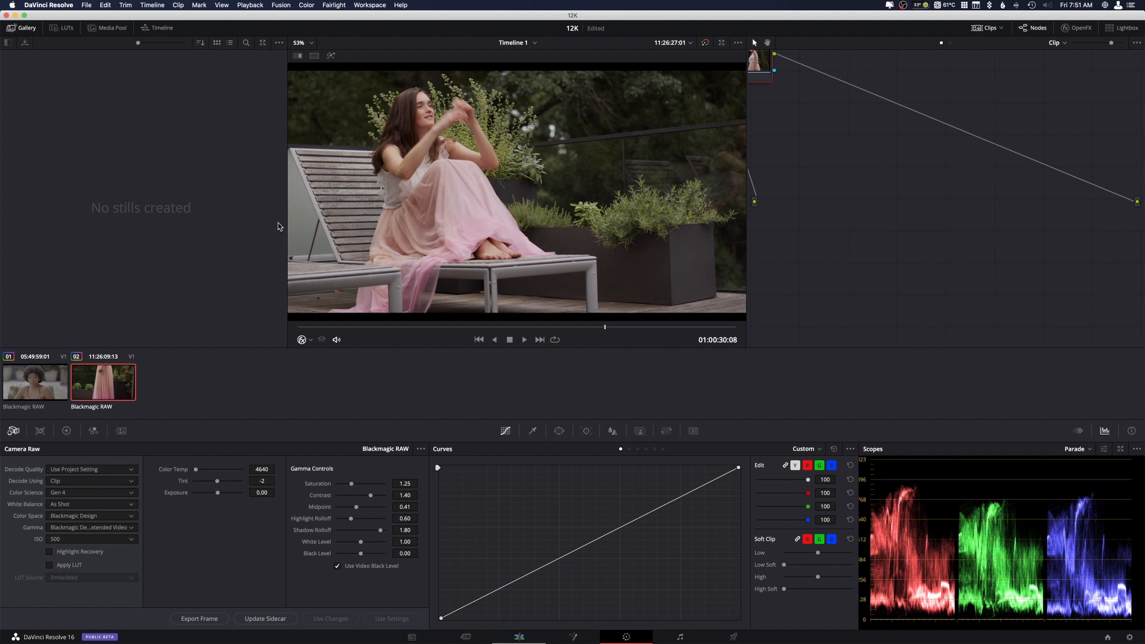
Compare Gen 5 and Gen 4 color science on the second clip, leaving it set to Gen 5.
{"action": "left_click", "coordinate": [132, 494]}
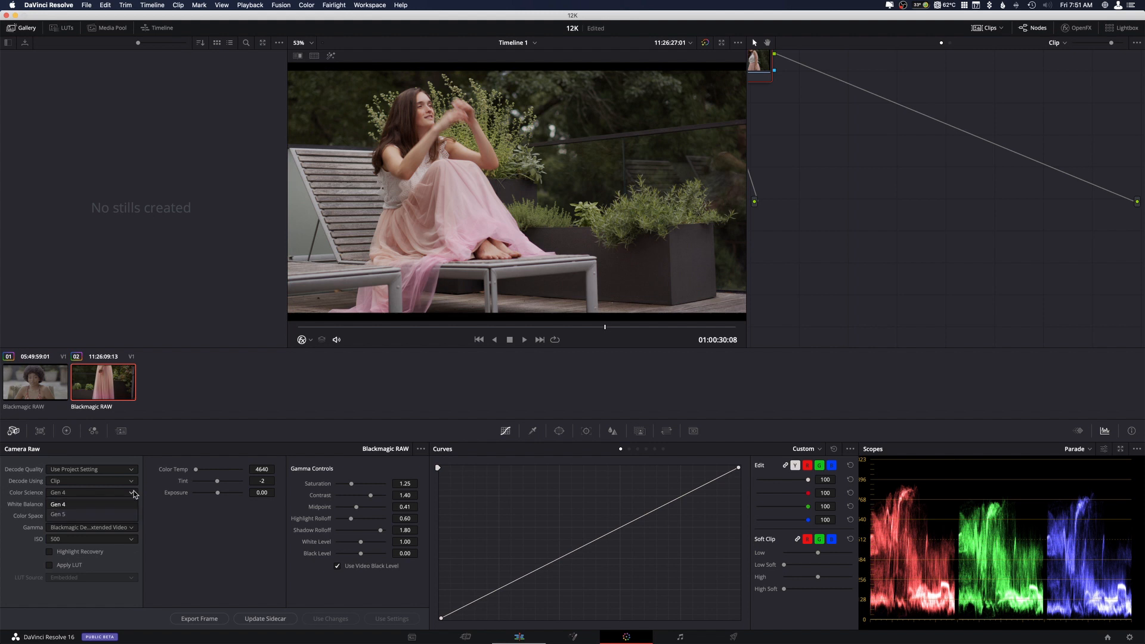
{"action": "left_click", "coordinate": [105, 514]}
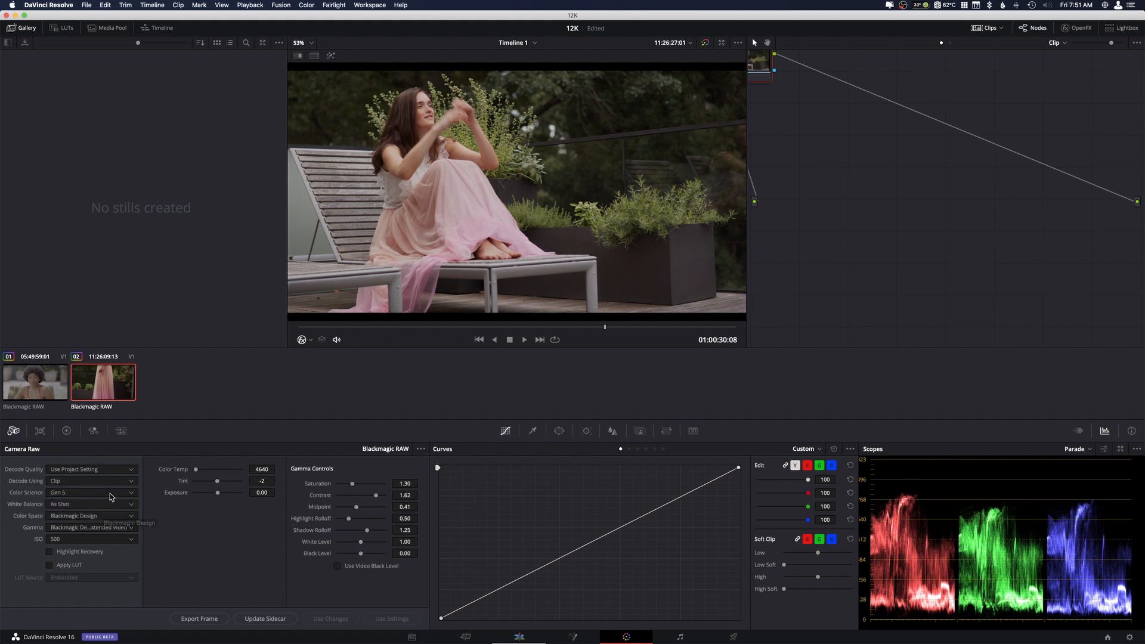
{"action": "left_click", "coordinate": [114, 494]}
{"action": "left_click", "coordinate": [95, 506]}
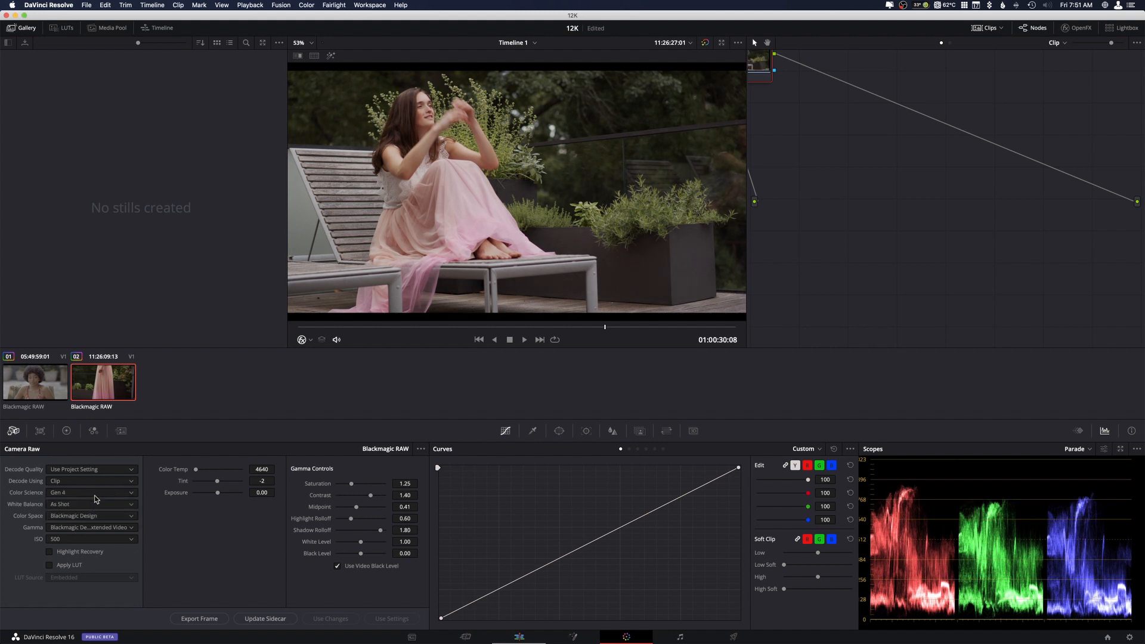
{"action": "left_click", "coordinate": [94, 496]}
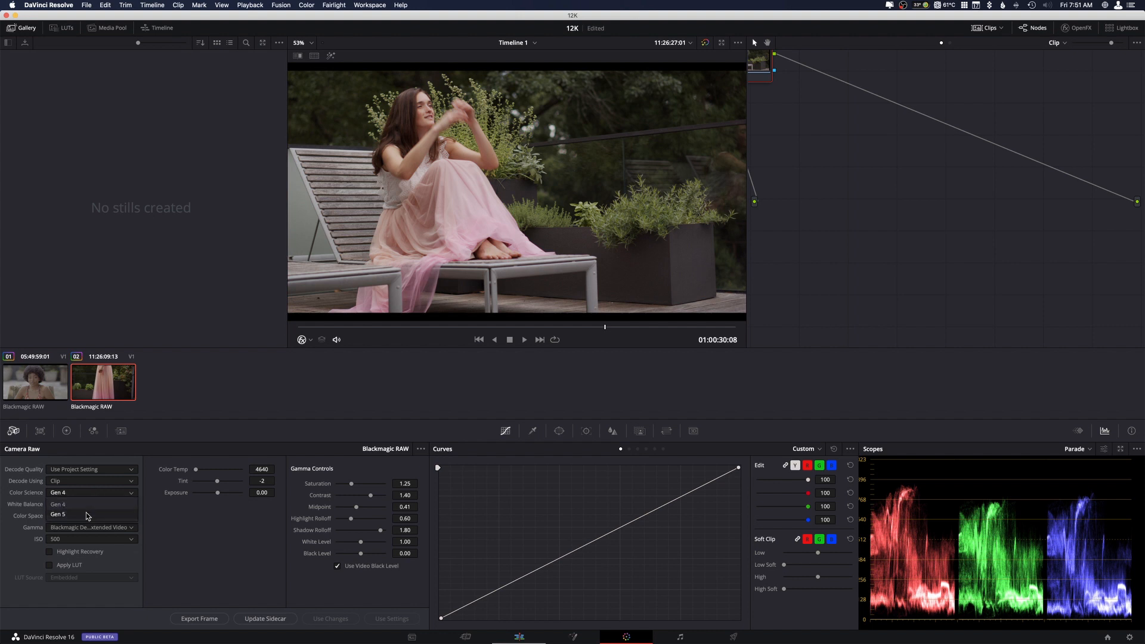
{"action": "left_click", "coordinate": [88, 515]}
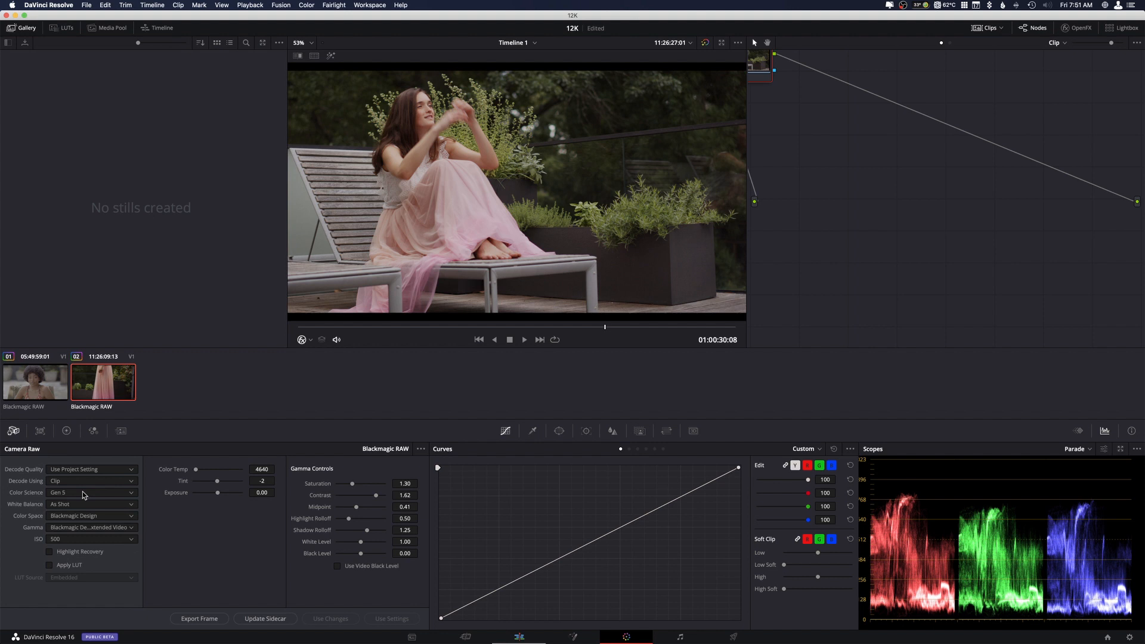
Switch the second clip to Gen 4 color science and back to Gen 5 to compare the frame at 01:00:30:08.
{"action": "left_click", "coordinate": [83, 494]}
{"action": "left_click", "coordinate": [82, 506]}
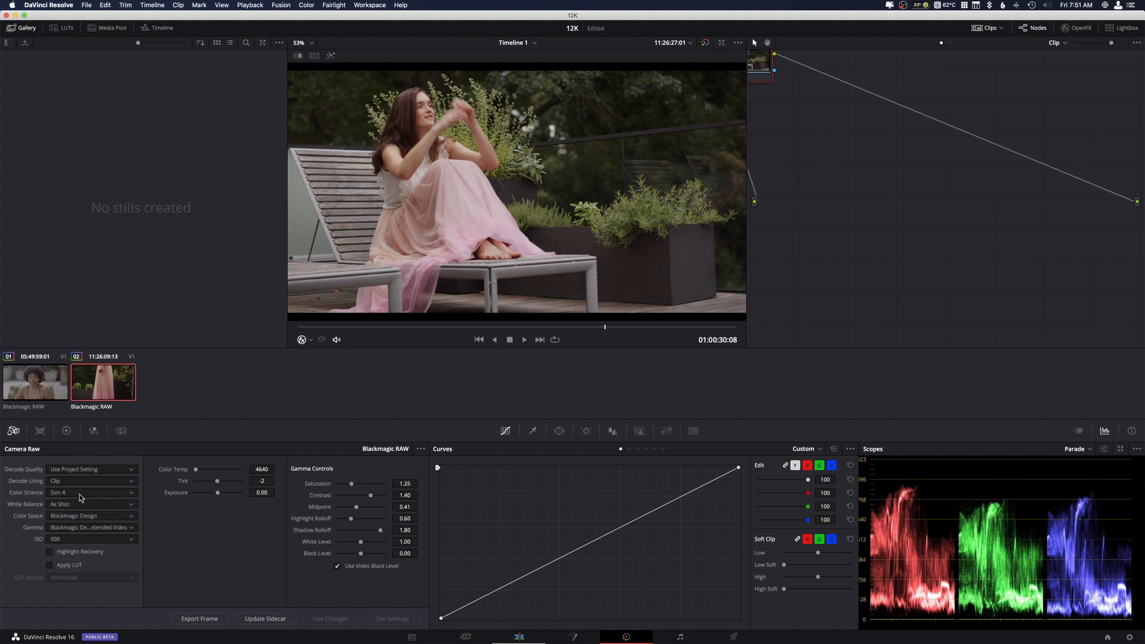
{"action": "left_click", "coordinate": [82, 495]}
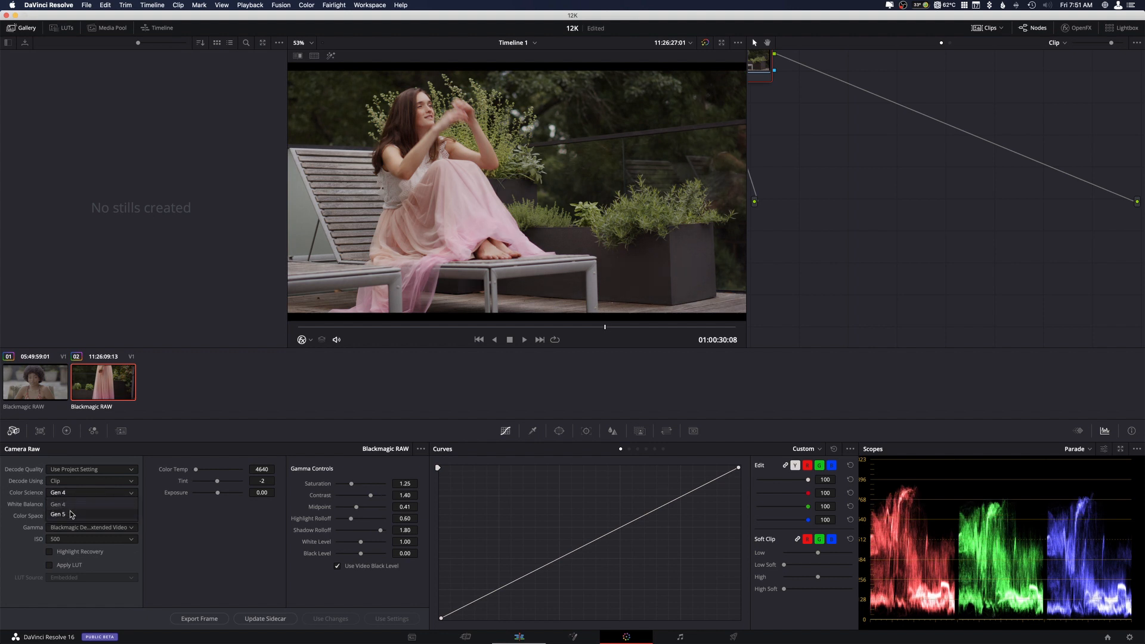
{"action": "left_click", "coordinate": [71, 514]}
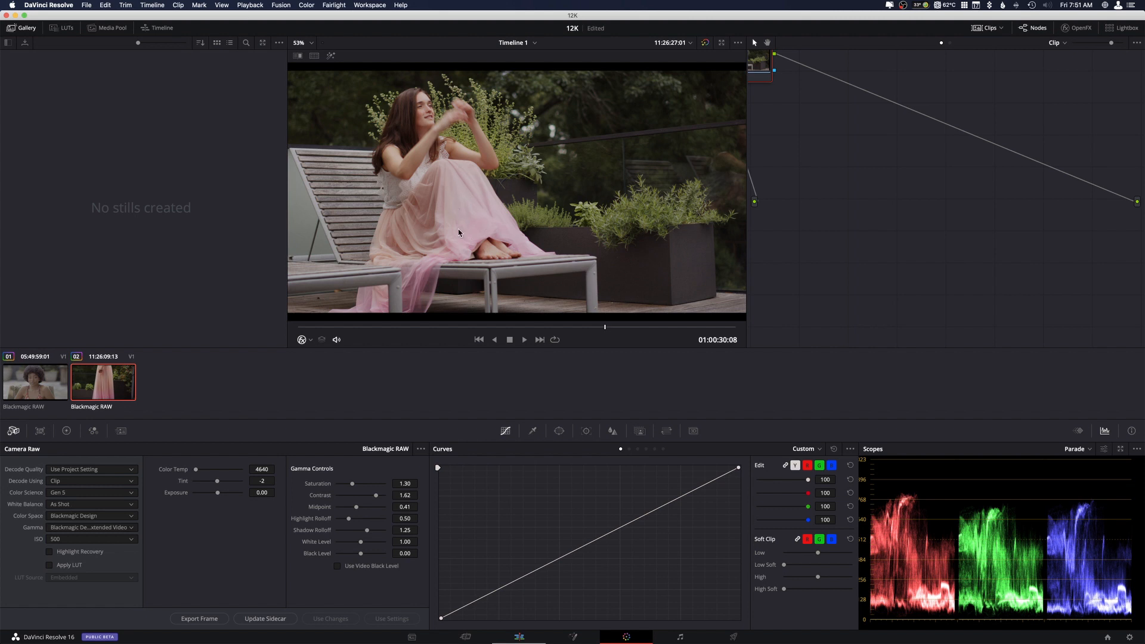
Park the playhead at 01:00:27:12 and change the scope to a Vectorscope with 2x zoom and a dimmer trace.
{"action": "left_click", "coordinate": [437, 327]}
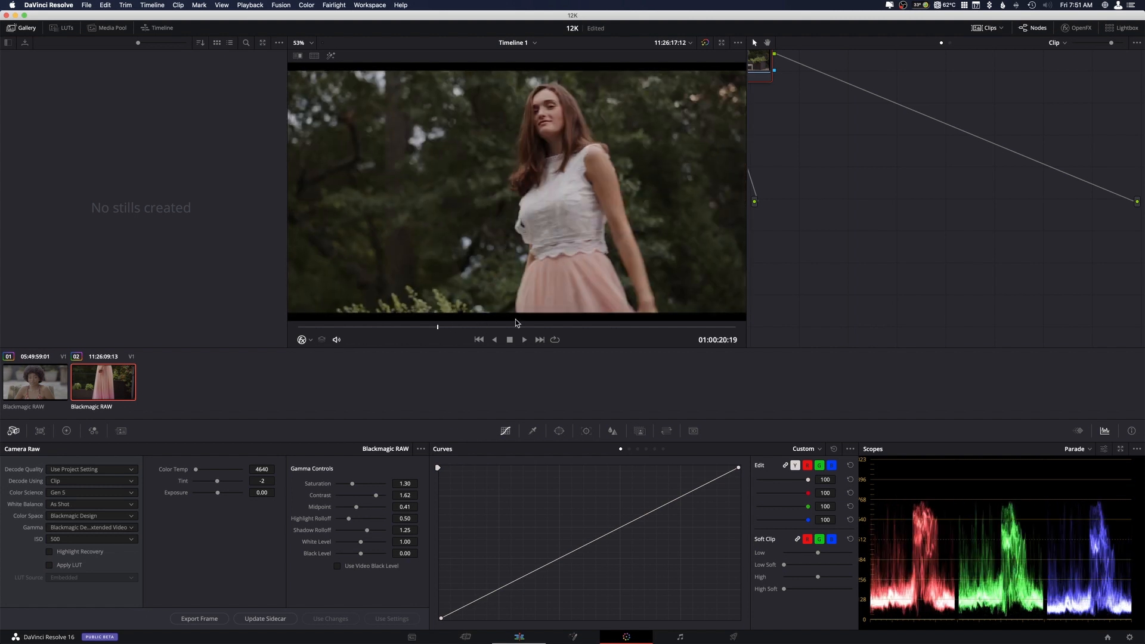
{"action": "left_click", "coordinate": [1092, 448]}
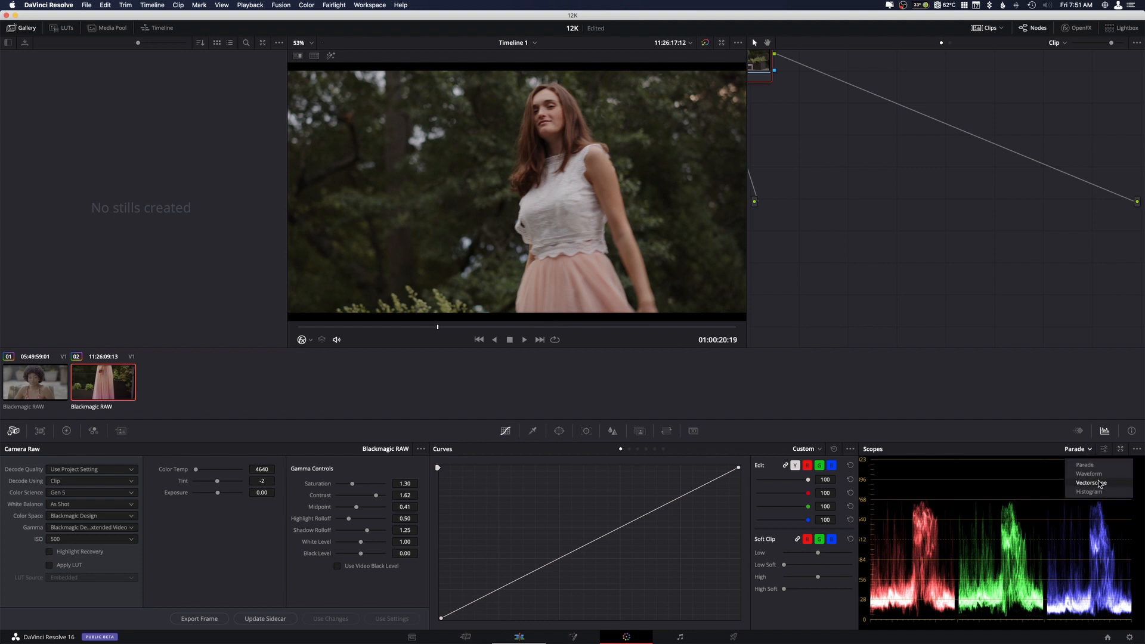
{"action": "left_click", "coordinate": [1100, 484]}
{"action": "left_click", "coordinate": [554, 327]}
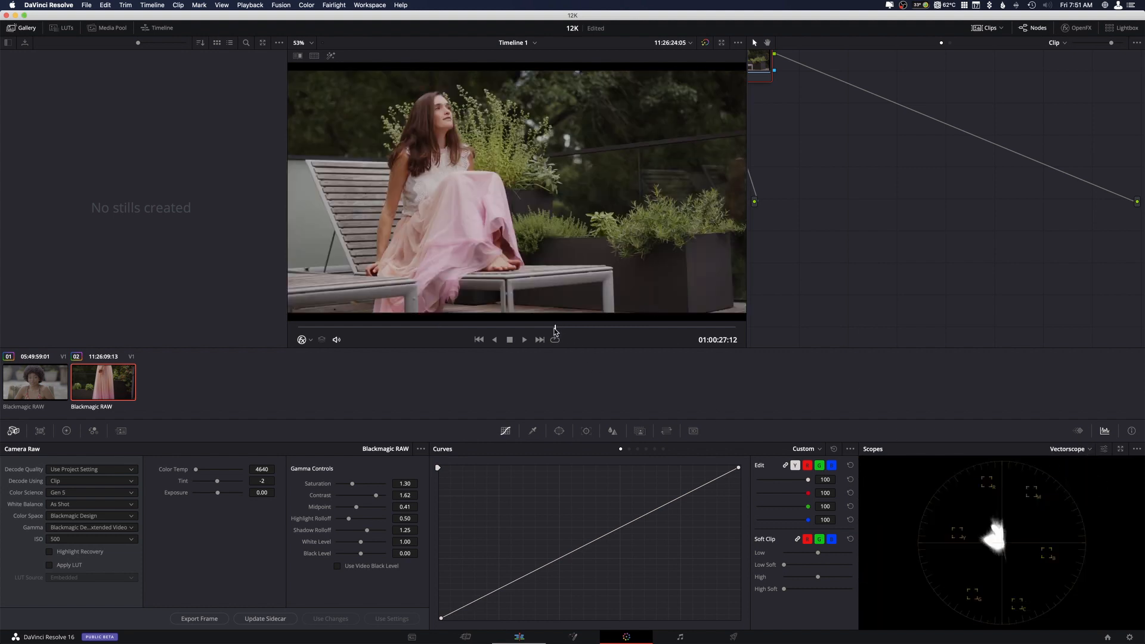
{"action": "left_click", "coordinate": [1105, 449]}
{"action": "left_click_drag", "start_coordinate": [1091, 531], "coordinate": [1085, 531]}
{"action": "left_click", "coordinate": [1049, 576]}
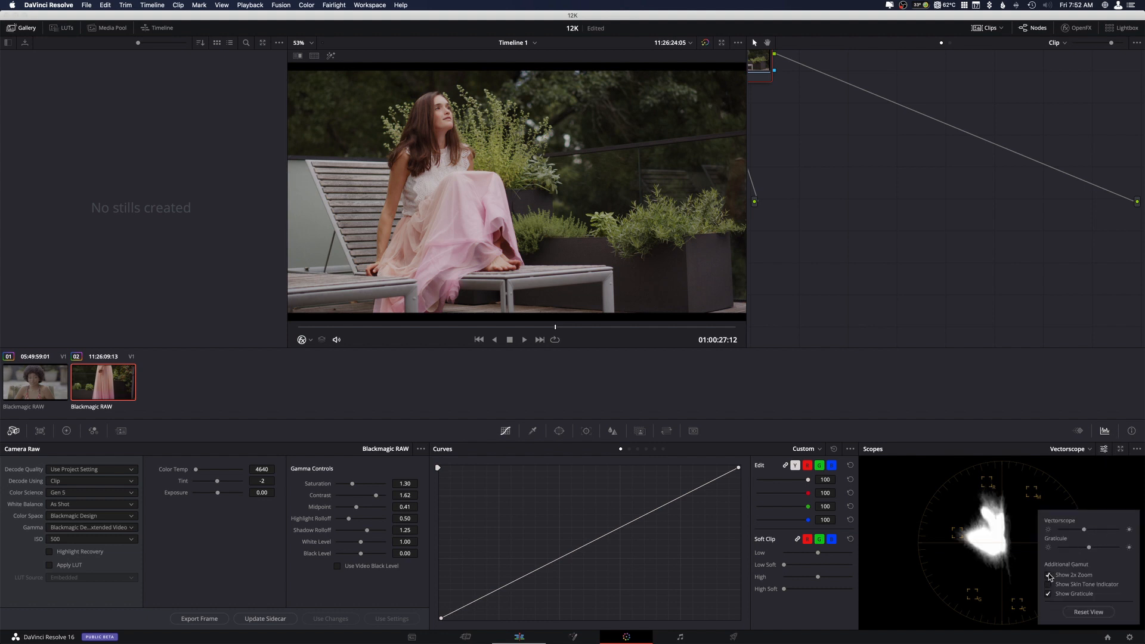
{"action": "mouse_move", "coordinate": [1090, 548]}
{"action": "left_mouse_down"}
{"action": "mouse_move", "coordinate": [1066, 548]}
{"action": "mouse_move", "coordinate": [1064, 531]}
{"action": "left_mouse_up"}
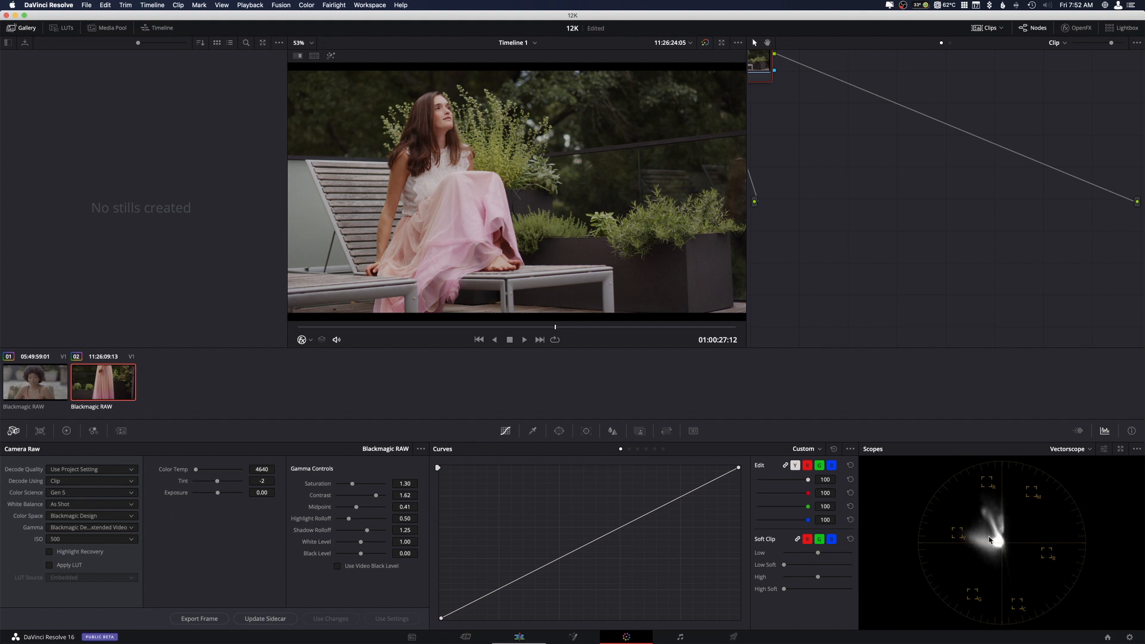
Open the scopes in a separate window and show its Vectorscope at 2x zoom with reduced trace brightness.
{"action": "left_click", "coordinate": [1121, 453]}
{"action": "left_click_drag", "start_coordinate": [804, 193], "coordinate": [760, 140]}
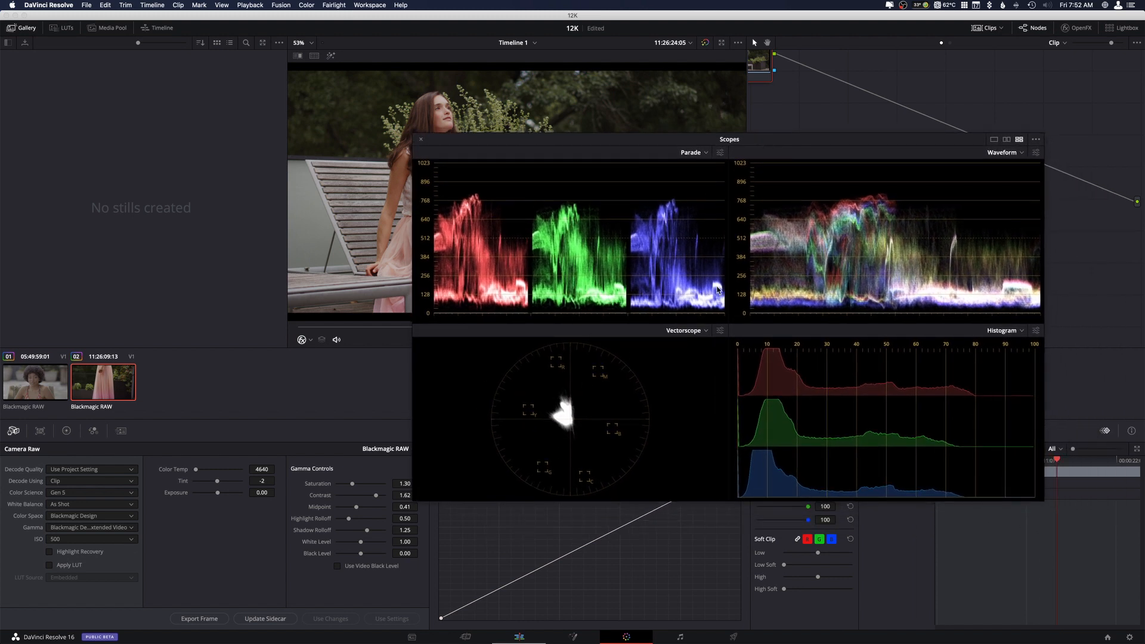
{"action": "left_click", "coordinate": [721, 331]}
{"action": "left_click", "coordinate": [631, 447]}
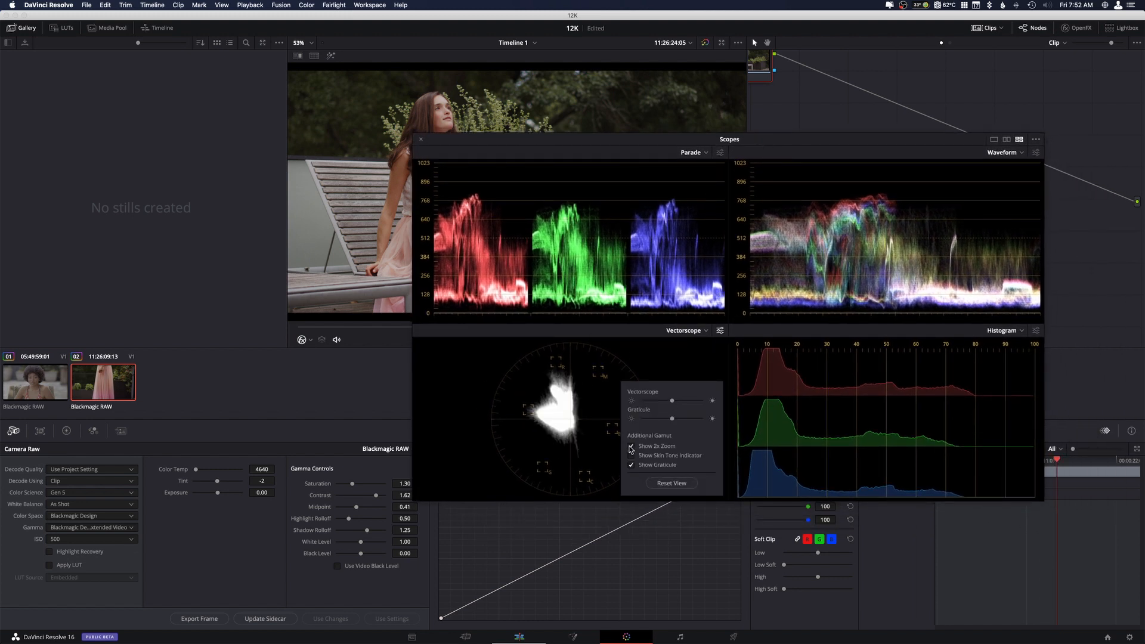
{"action": "left_click", "coordinate": [650, 401]}
{"action": "left_click", "coordinate": [664, 353]}
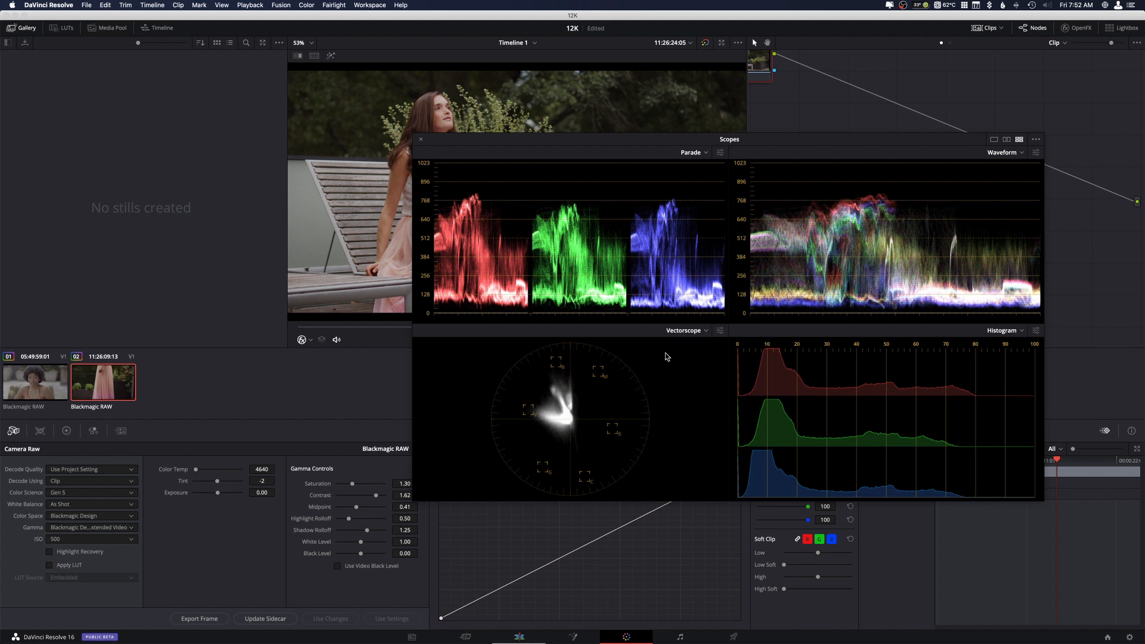
Alternate the clip between Gen 4 and Gen 5 color science while examining the scopes, leaving it on Gen 5.
{"action": "left_click", "coordinate": [111, 494]}
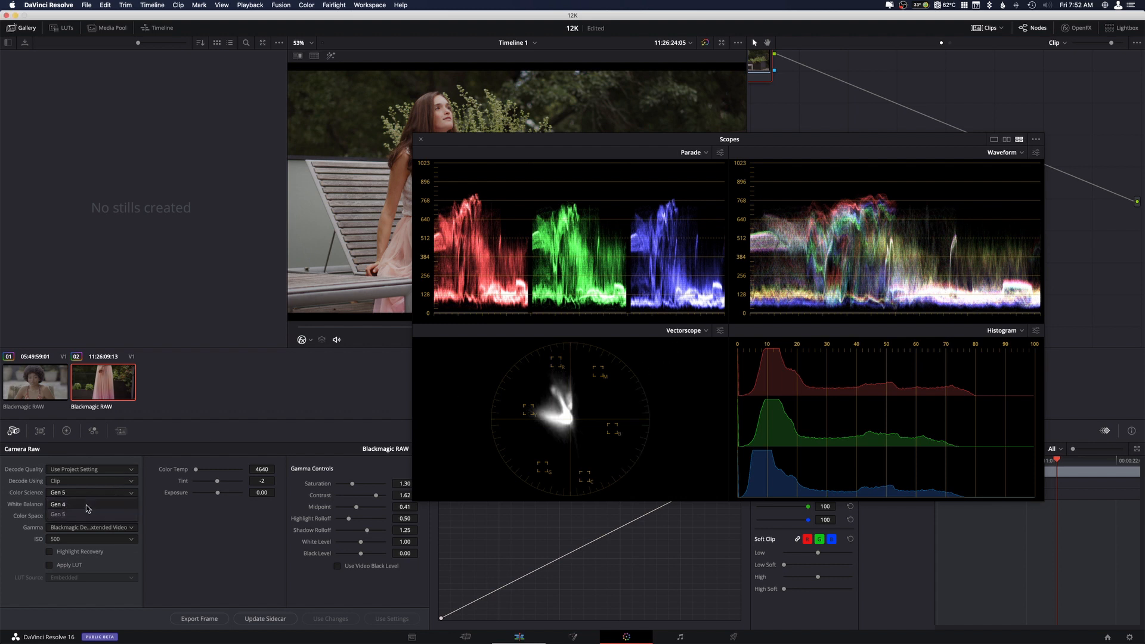
{"action": "left_click", "coordinate": [87, 507]}
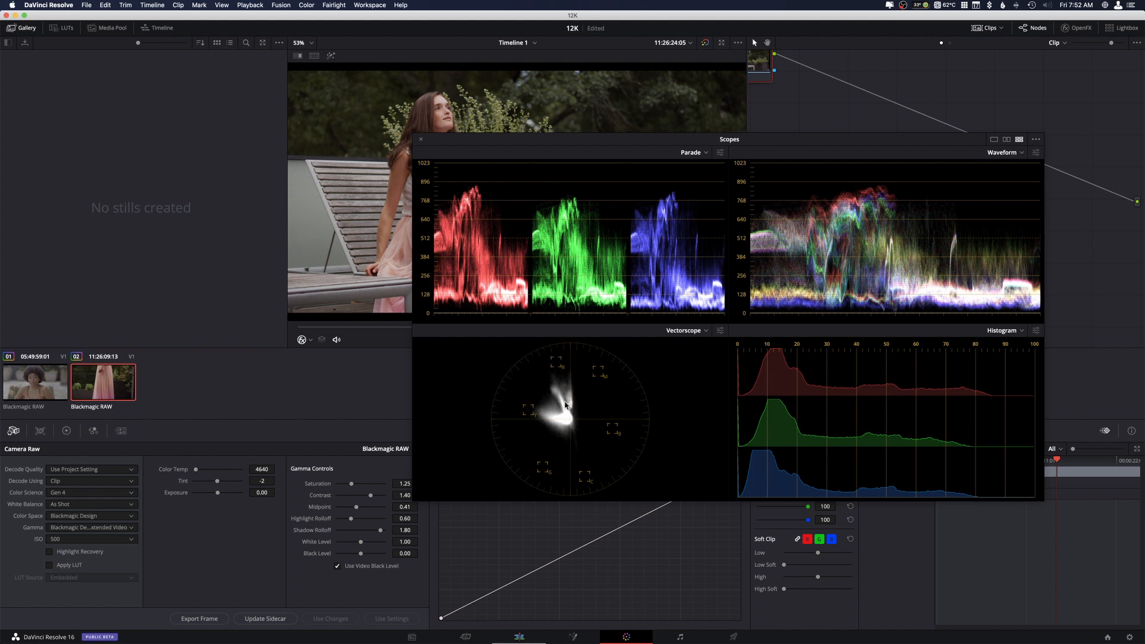
{"action": "left_click", "coordinate": [121, 495]}
{"action": "left_click", "coordinate": [95, 515]}
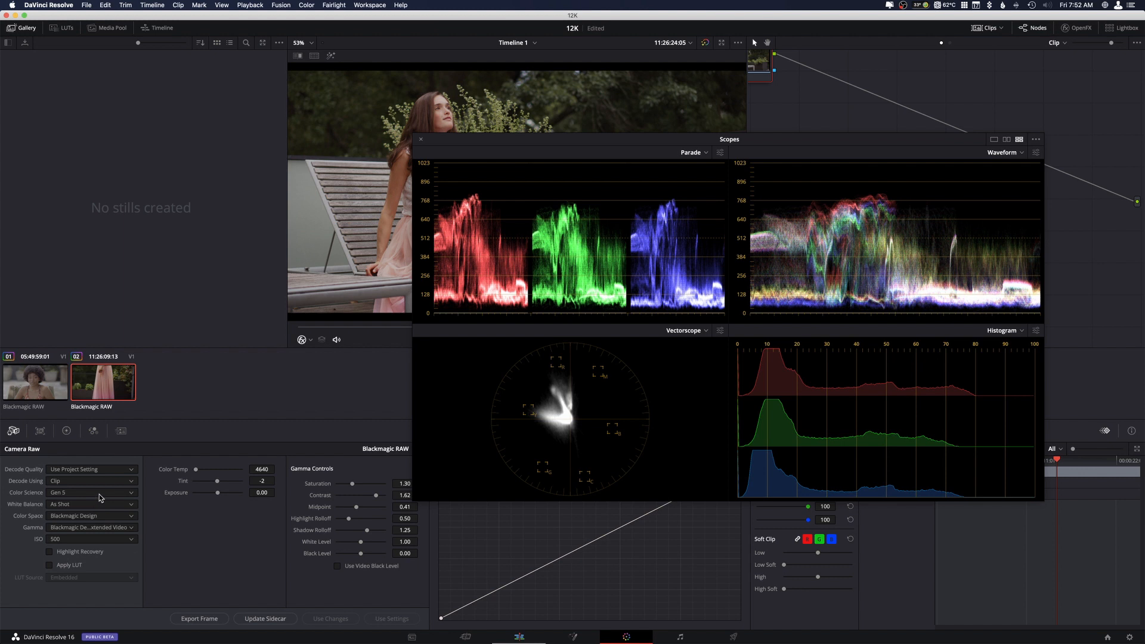
{"action": "left_click", "coordinate": [100, 498]}
{"action": "left_click", "coordinate": [84, 508]}
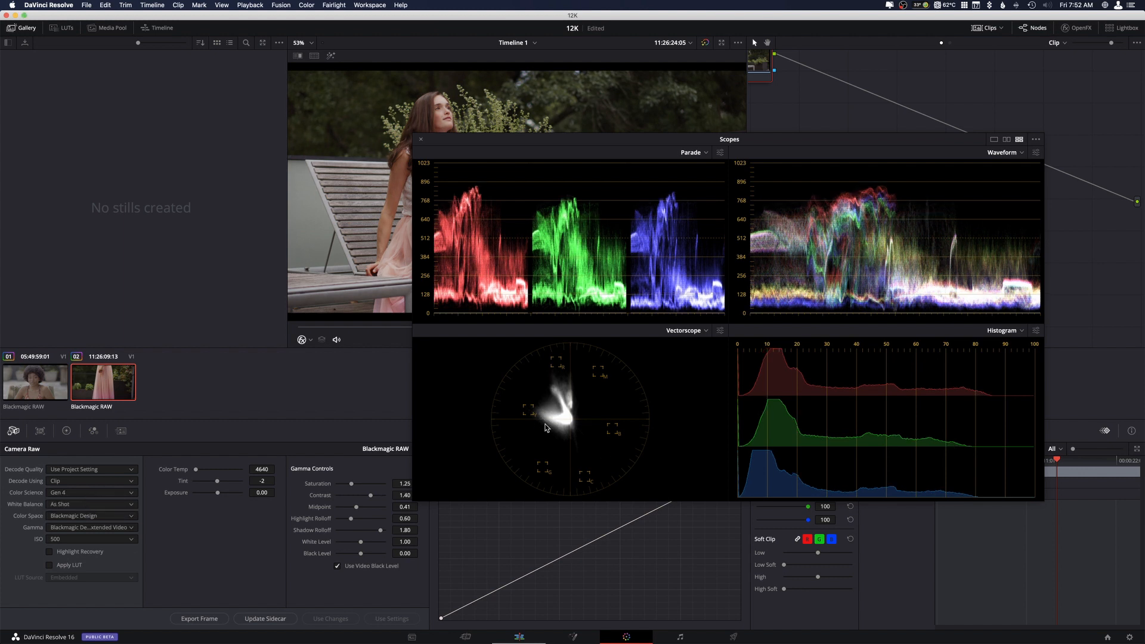
{"action": "left_click", "coordinate": [70, 495]}
{"action": "left_click", "coordinate": [72, 516]}
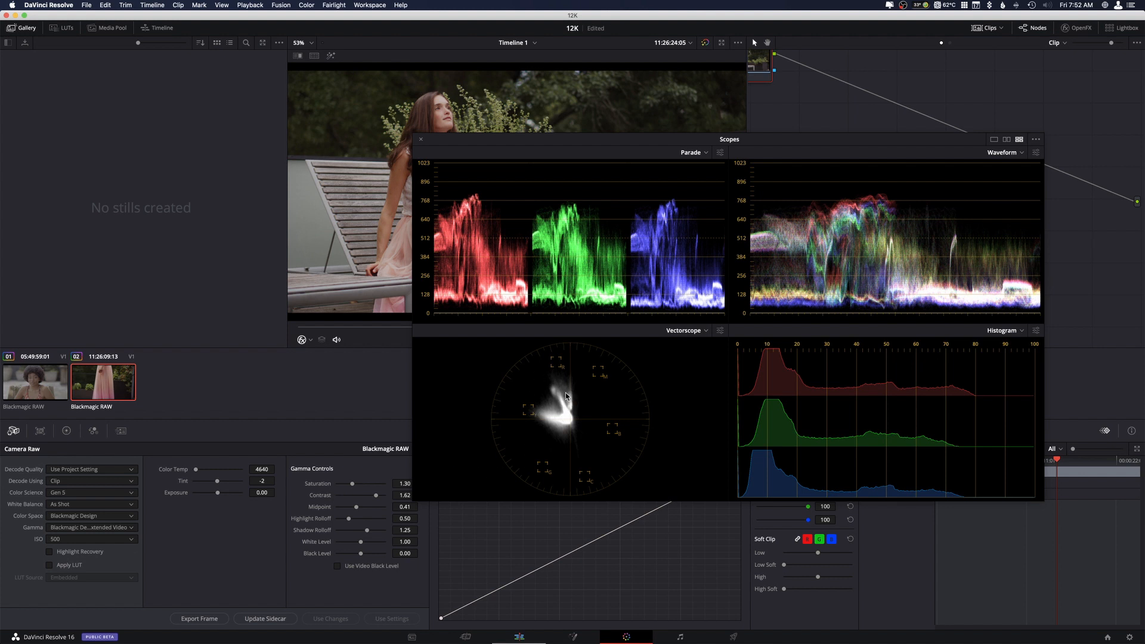
Brighten the Vectorscope trace and compare Gen 4 against Gen 5 color science again, ending on Gen 5.
{"action": "left_click", "coordinate": [720, 331]}
{"action": "left_click_drag", "start_coordinate": [667, 402], "coordinate": [681, 403]}
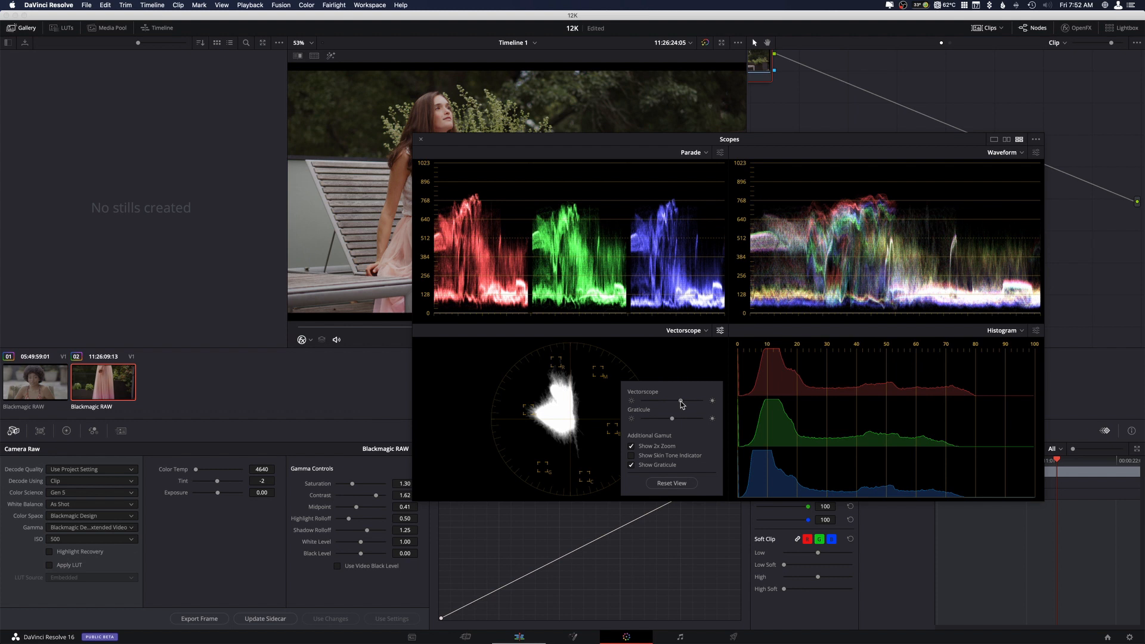
{"action": "left_click", "coordinate": [103, 501]}
{"action": "left_click", "coordinate": [101, 494]}
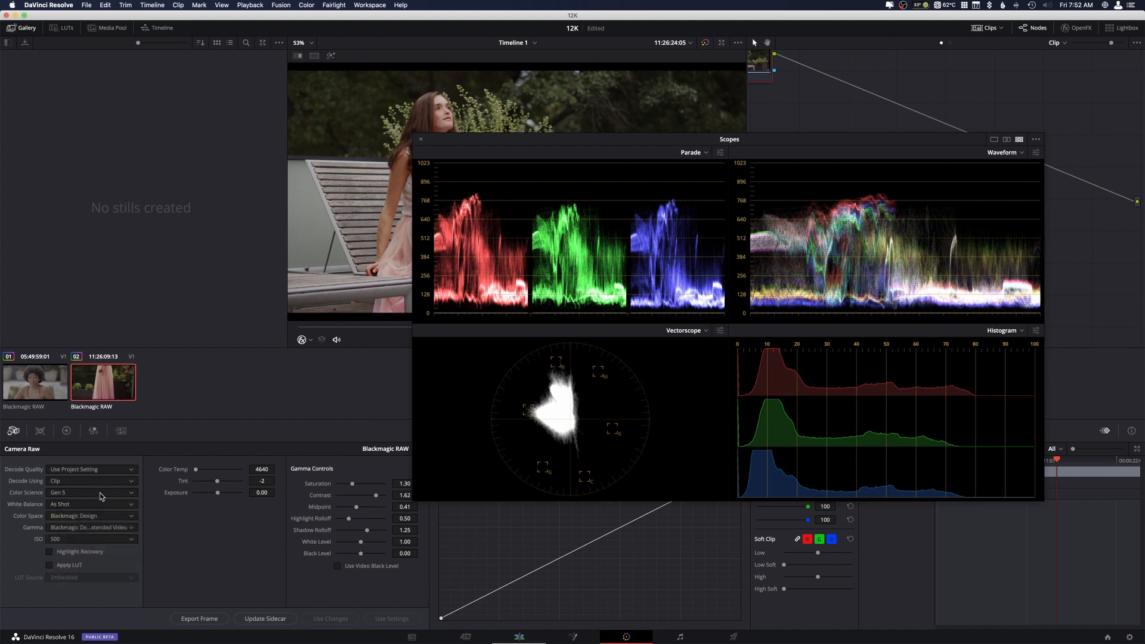
{"action": "left_click", "coordinate": [100, 493]}
{"action": "left_click", "coordinate": [77, 503]}
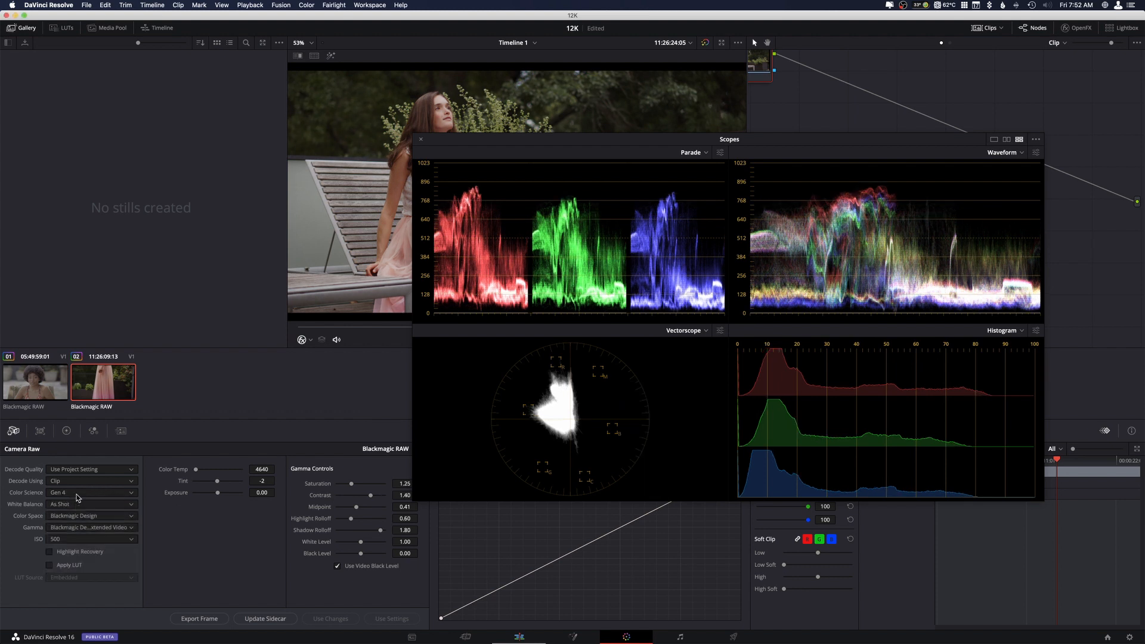
{"action": "left_click", "coordinate": [76, 495]}
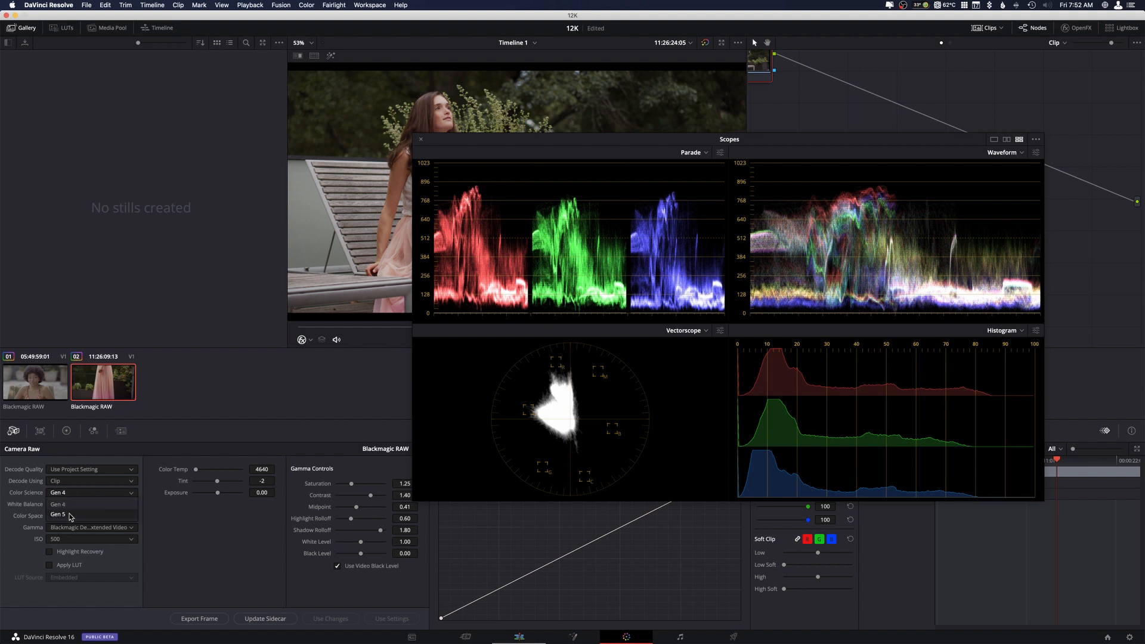
{"action": "left_click", "coordinate": [70, 515]}
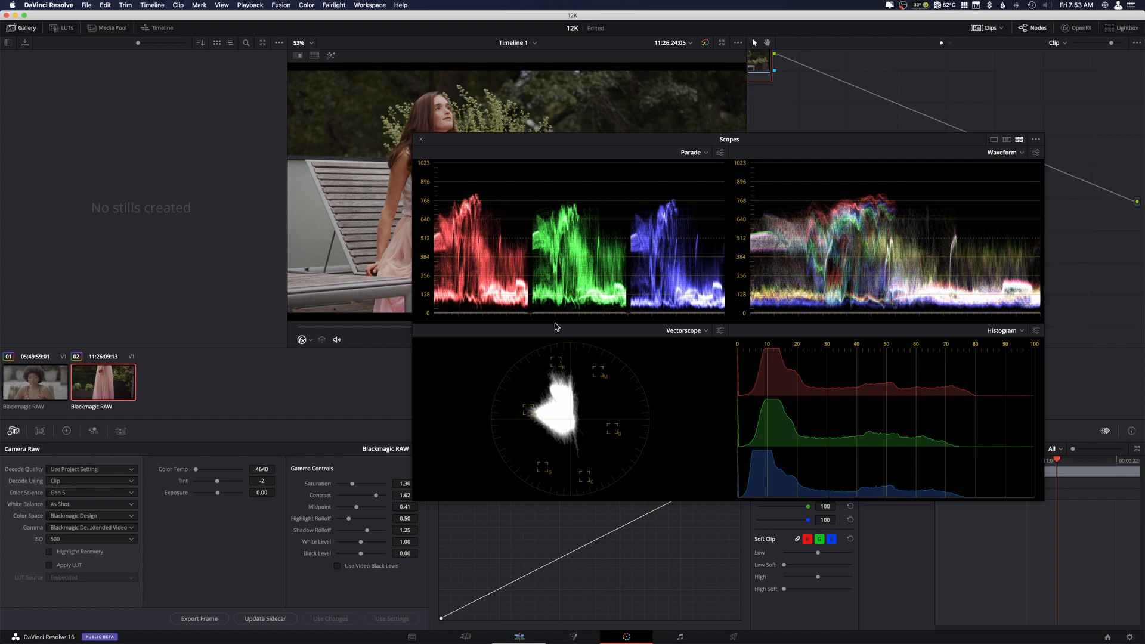
Close the scopes window and review further frames of the second clip, parking the playhead at 01:00:34:19.
{"action": "left_click", "coordinate": [422, 141]}
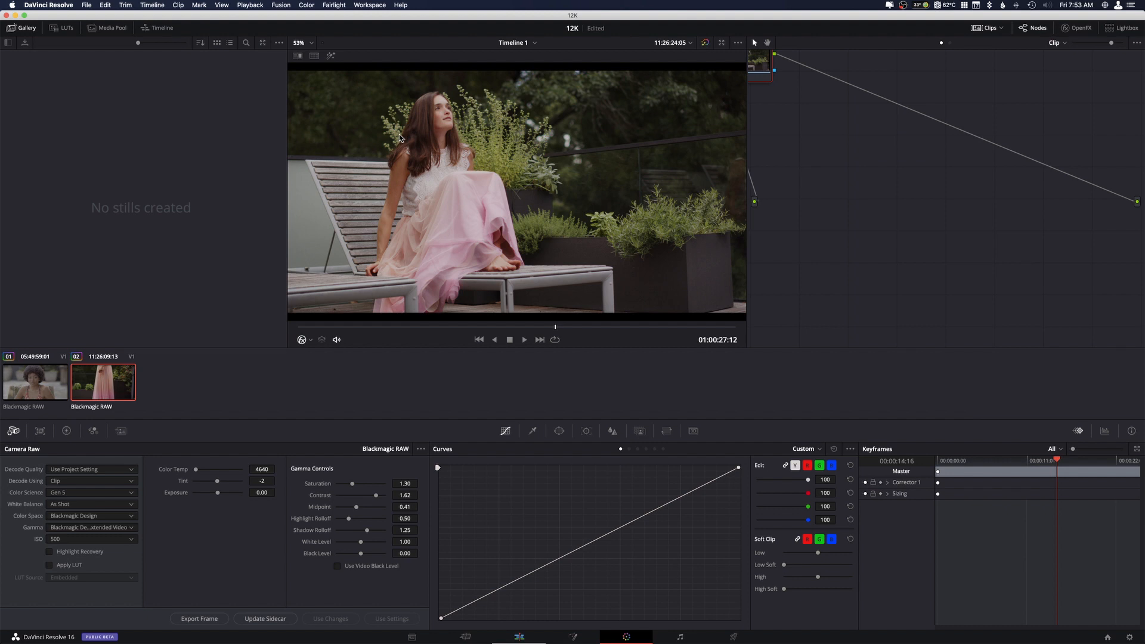
{"action": "left_click", "coordinate": [646, 327]}
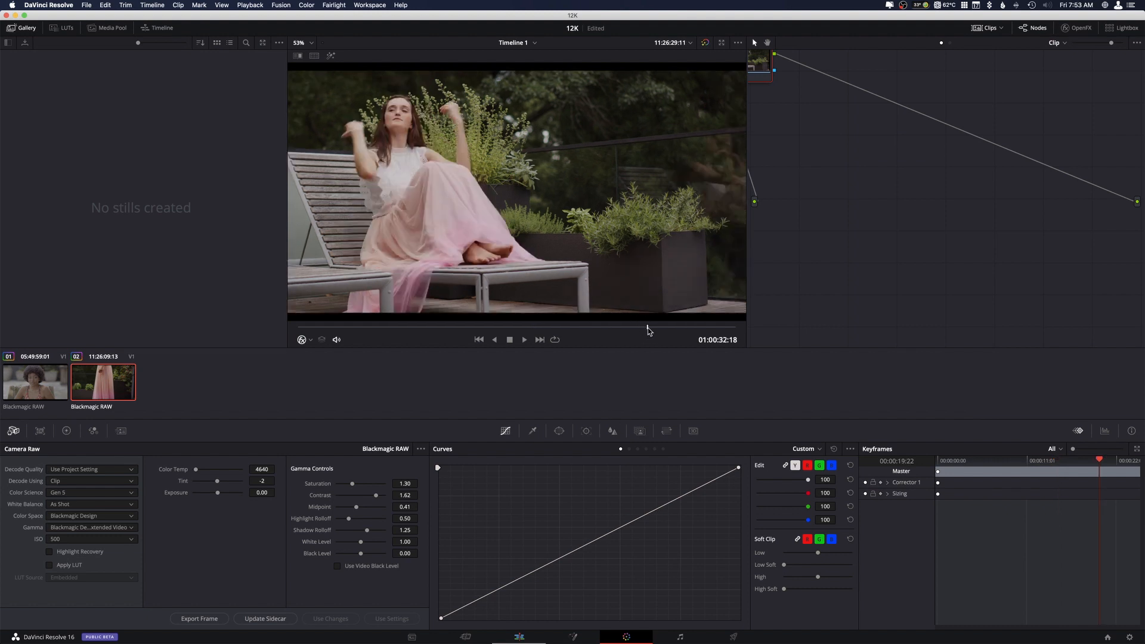
{"action": "left_click", "coordinate": [676, 328]}
{"action": "left_click", "coordinate": [683, 327]}
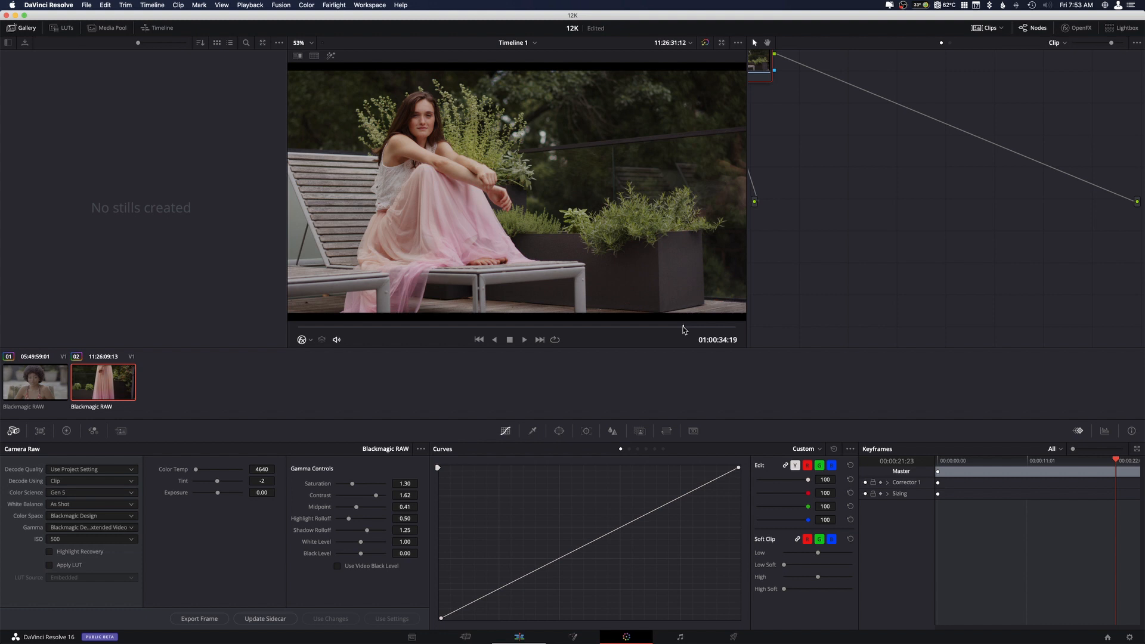
Add a serial node after node 01 and apply the TO-Menkar LUT from the Teal and Orange collection to it.
{"action": "left_click_drag", "start_coordinate": [756, 62], "coordinate": [830, 129]}
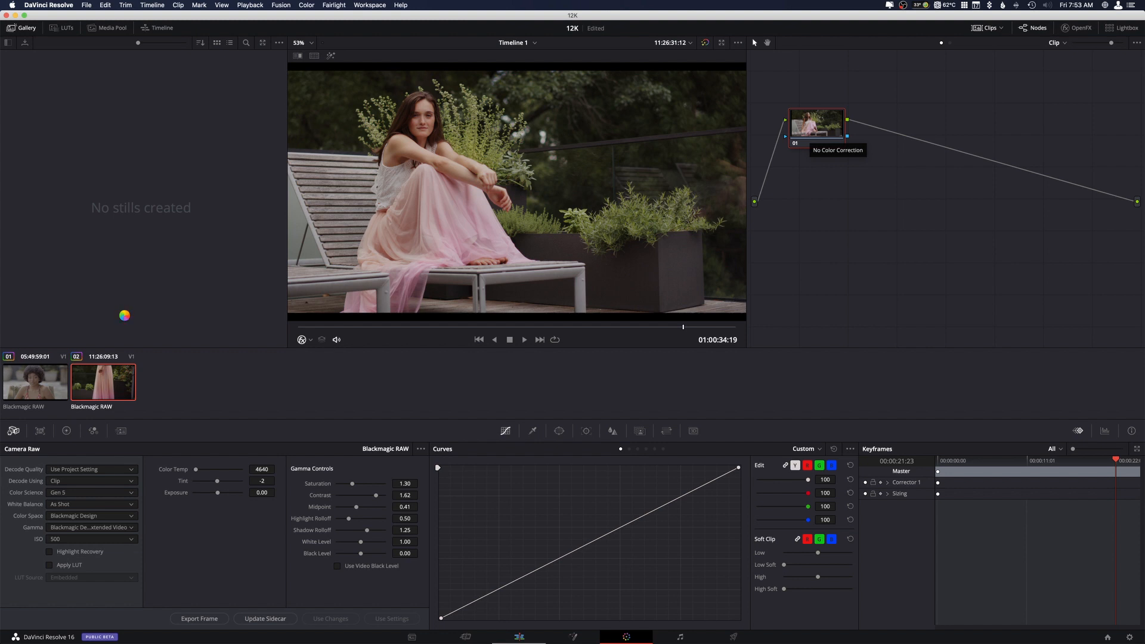
{"action": "key", "text": "alt+s"}
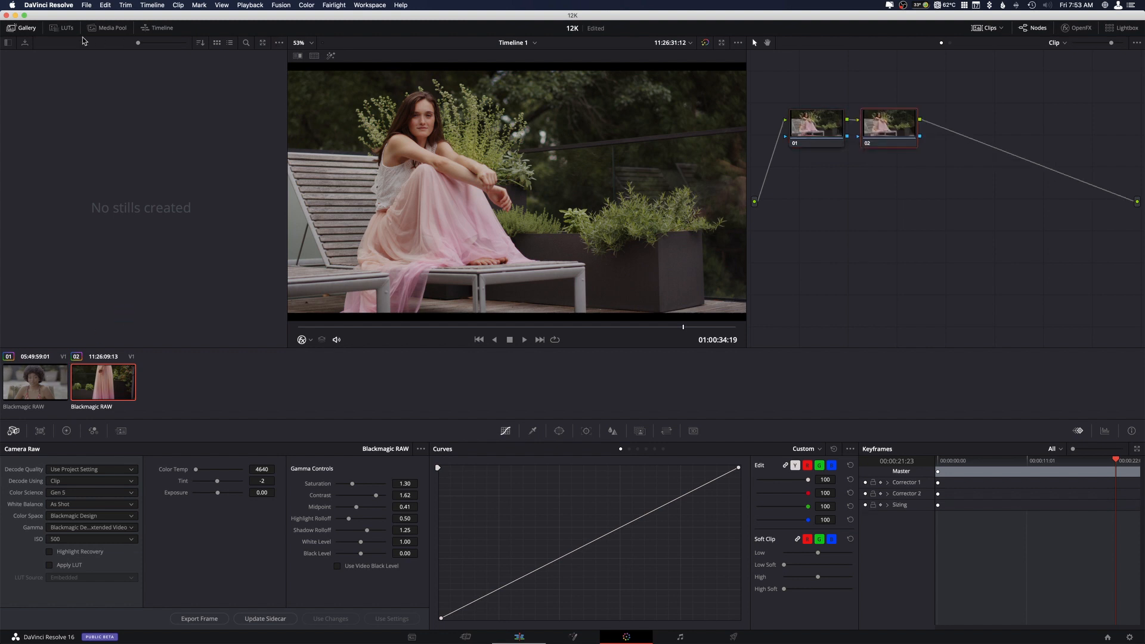
{"action": "left_click", "coordinate": [66, 28]}
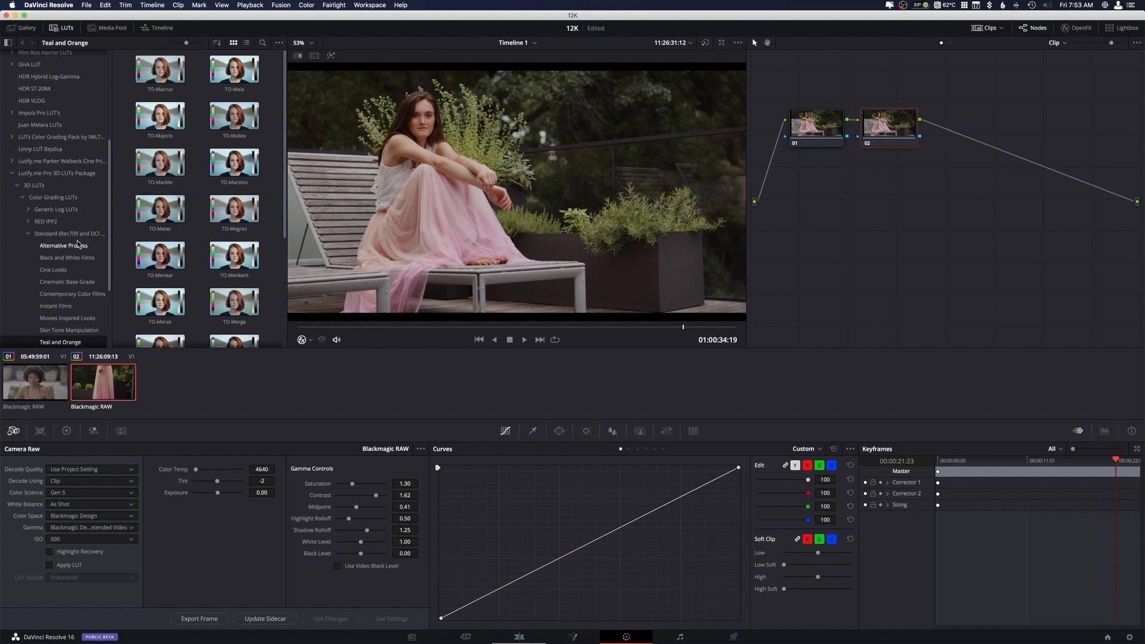
{"action": "scroll", "coordinate": [92, 233], "scroll_direction": "down", "scroll_amount": 5}
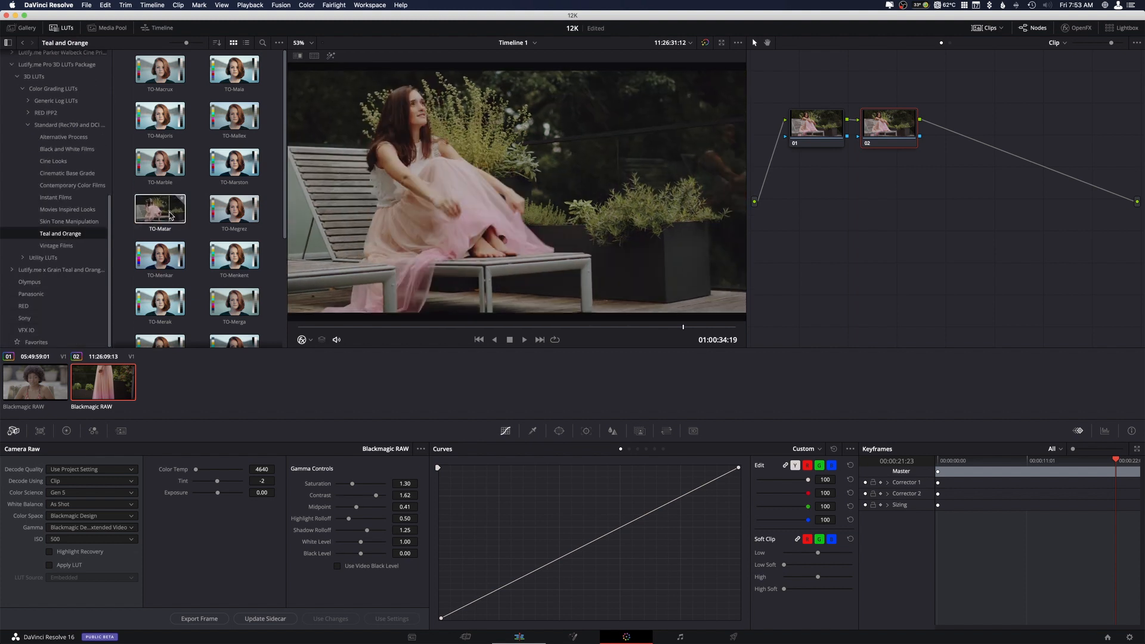
{"action": "right_click", "coordinate": [172, 263]}
{"action": "left_click", "coordinate": [190, 268]}
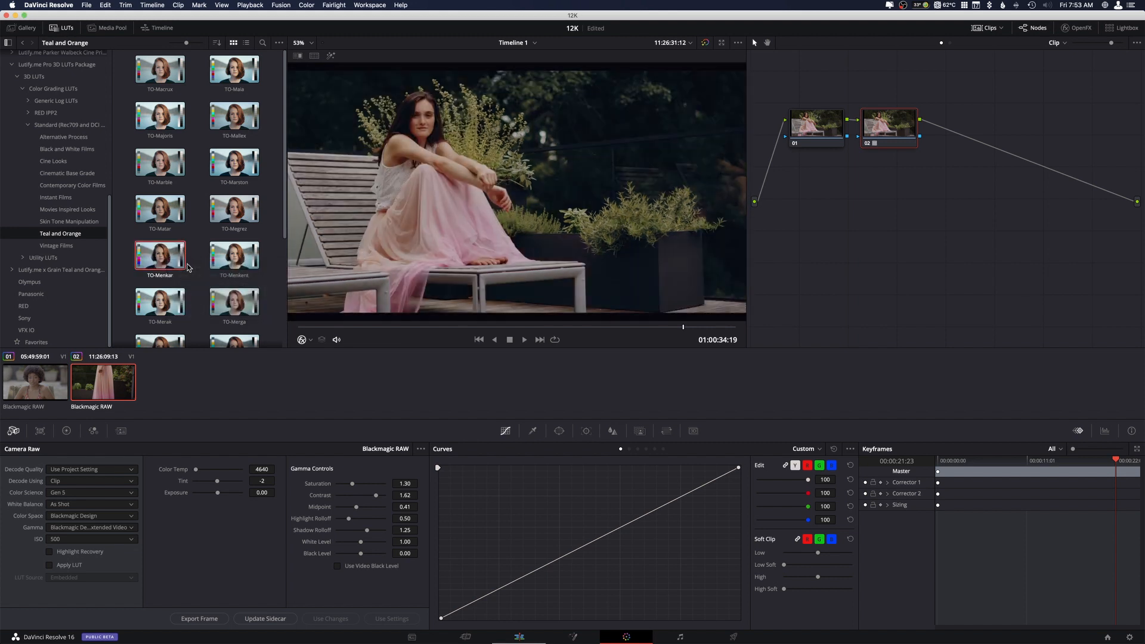
Space out the two nodes, select node 01, and hide the LUT browser and clip thumbnails to enlarge the viewer.
{"action": "left_click_drag", "start_coordinate": [885, 136], "coordinate": [902, 134]}
{"action": "left_click", "coordinate": [832, 135]}
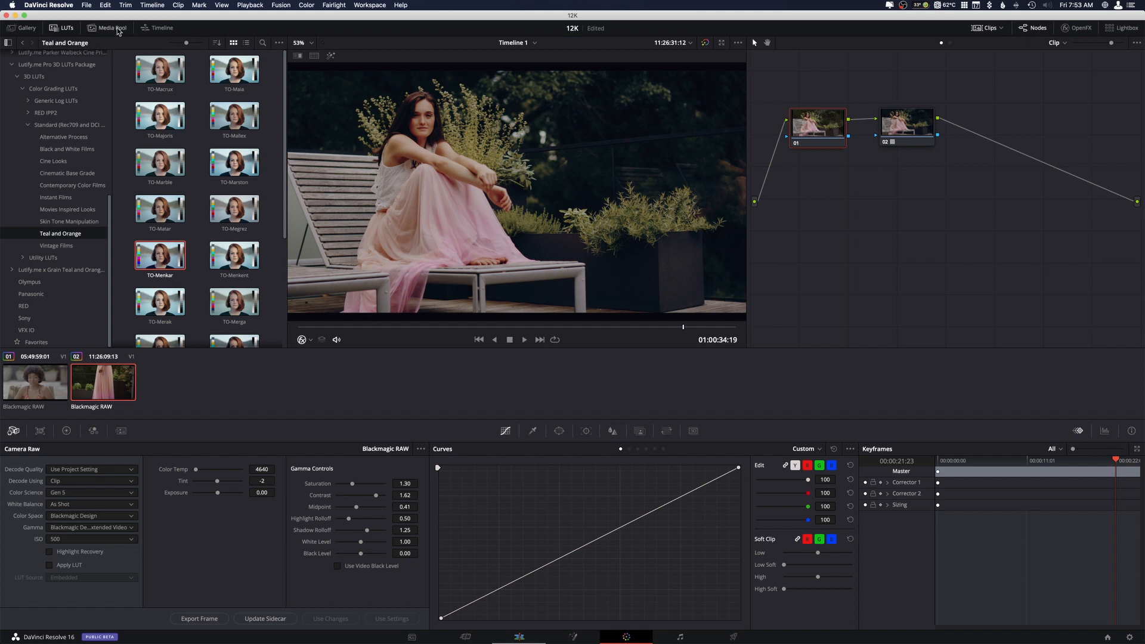
{"action": "left_click", "coordinate": [65, 28]}
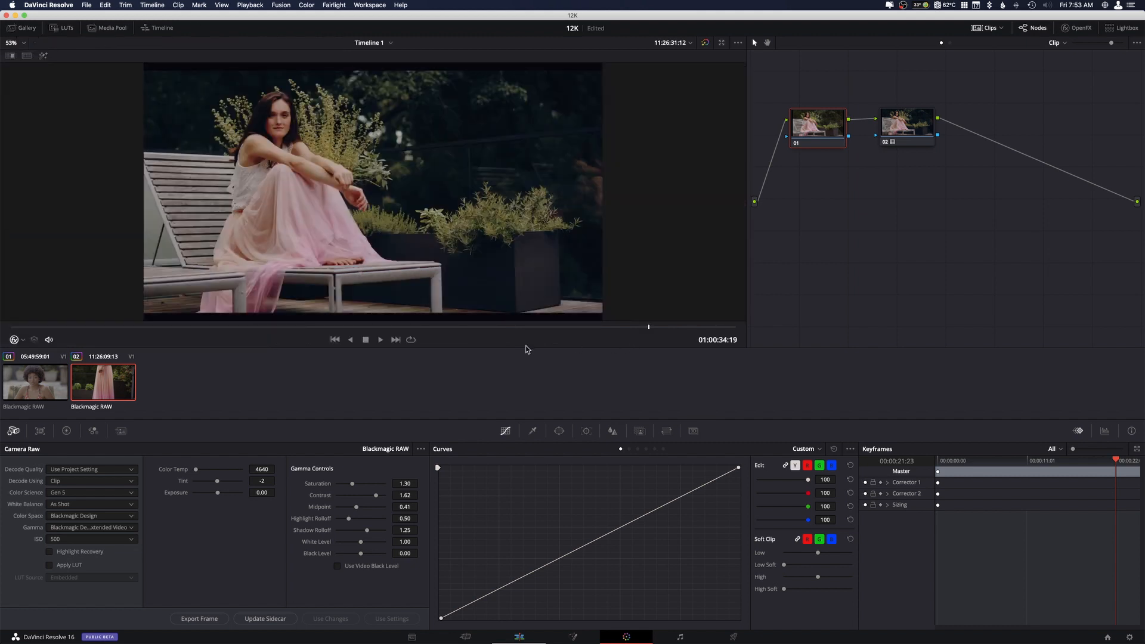
{"action": "left_click", "coordinate": [990, 28]}
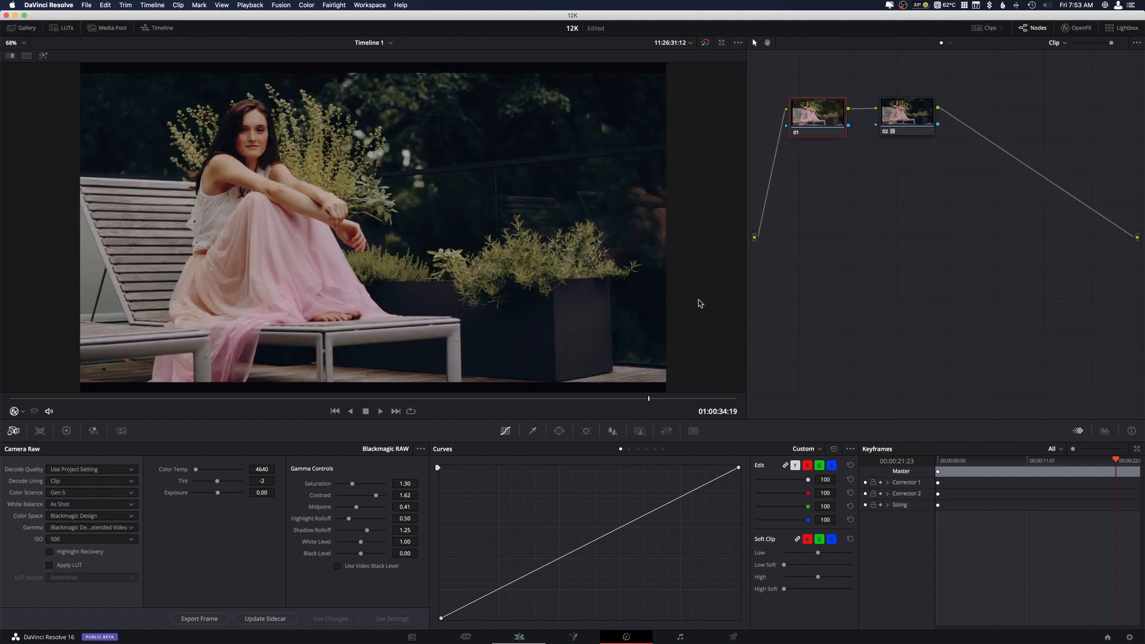
Set the clip's RAW exposure to 0.48 at 01:00:27:20 and bring up the primary color wheels for node 01.
{"action": "left_click", "coordinate": [446, 398]}
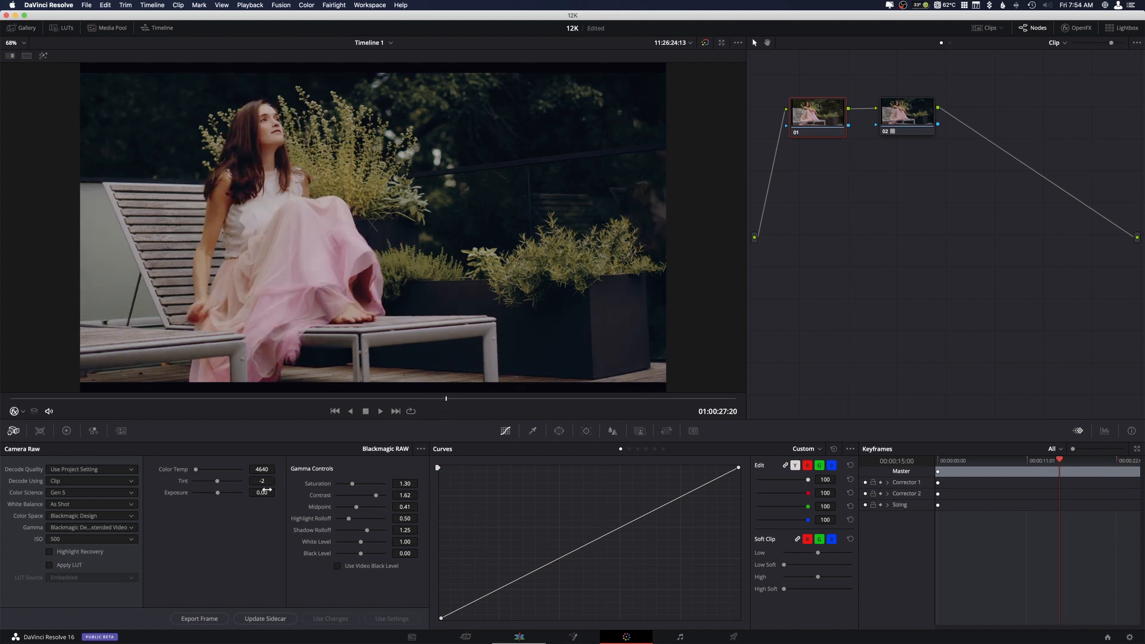
{"action": "left_click_drag", "start_coordinate": [277, 493], "coordinate": [296, 492]}
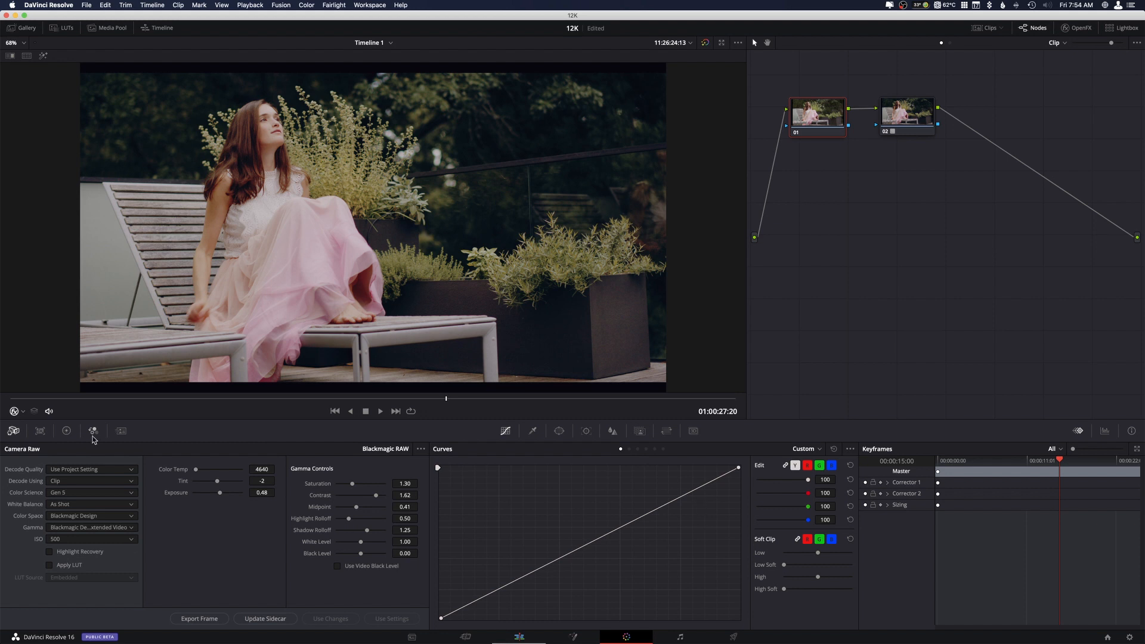
{"action": "left_click", "coordinate": [66, 432]}
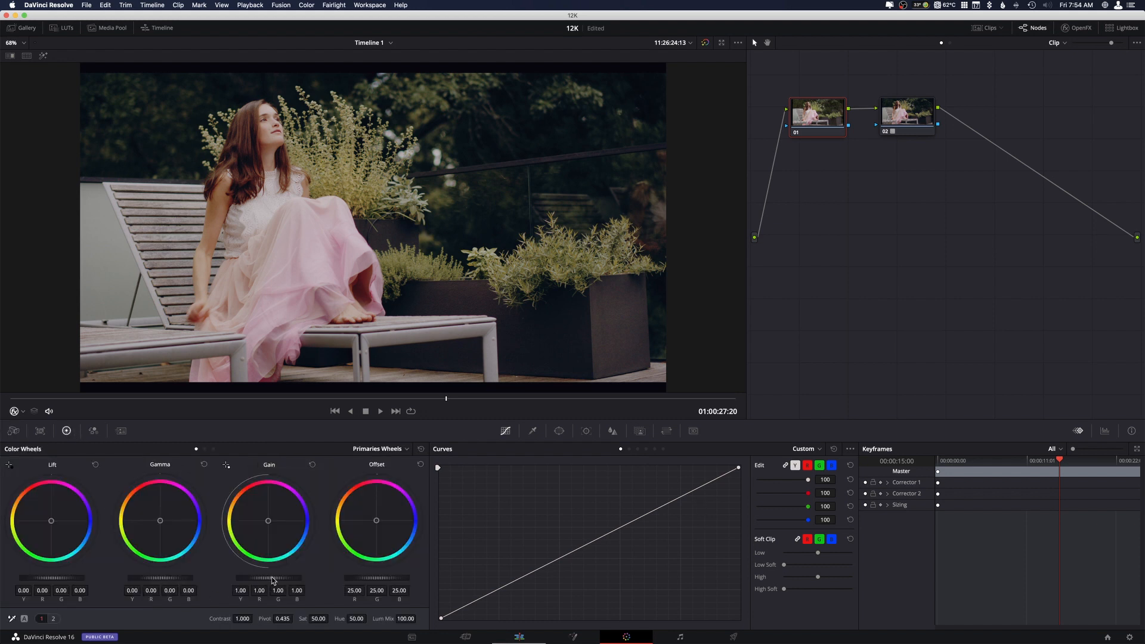
Lower node 01's master Gain to 0.88 and check other frames of the clip, parking the playhead at 01:00:26:16.
{"action": "left_click_drag", "start_coordinate": [268, 578], "coordinate": [257, 578]}
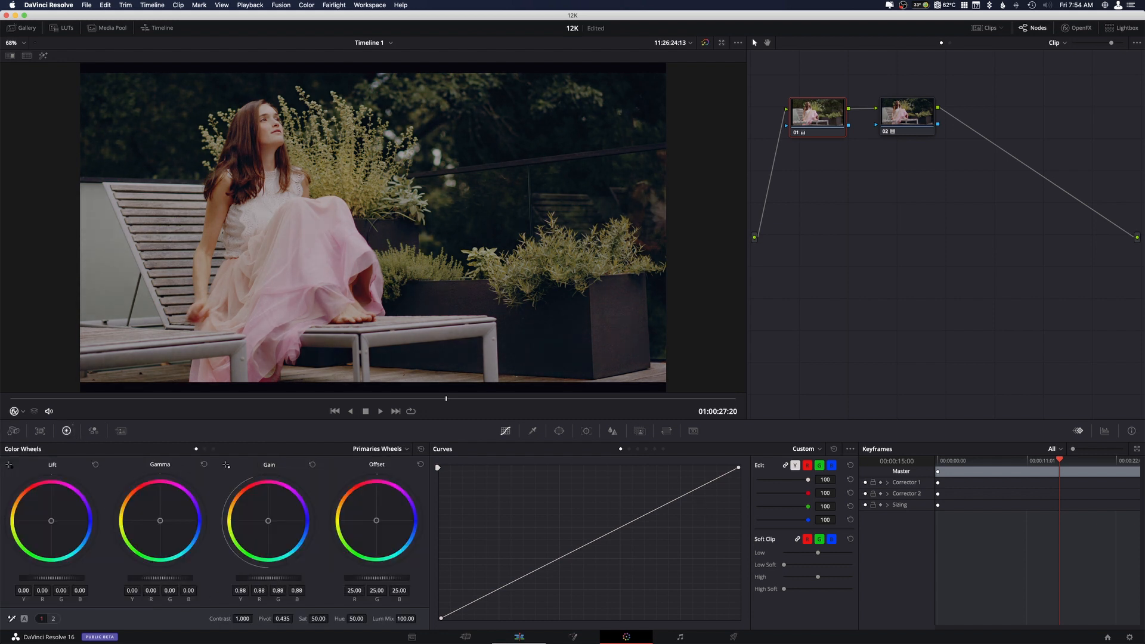
{"action": "left_click", "coordinate": [343, 399]}
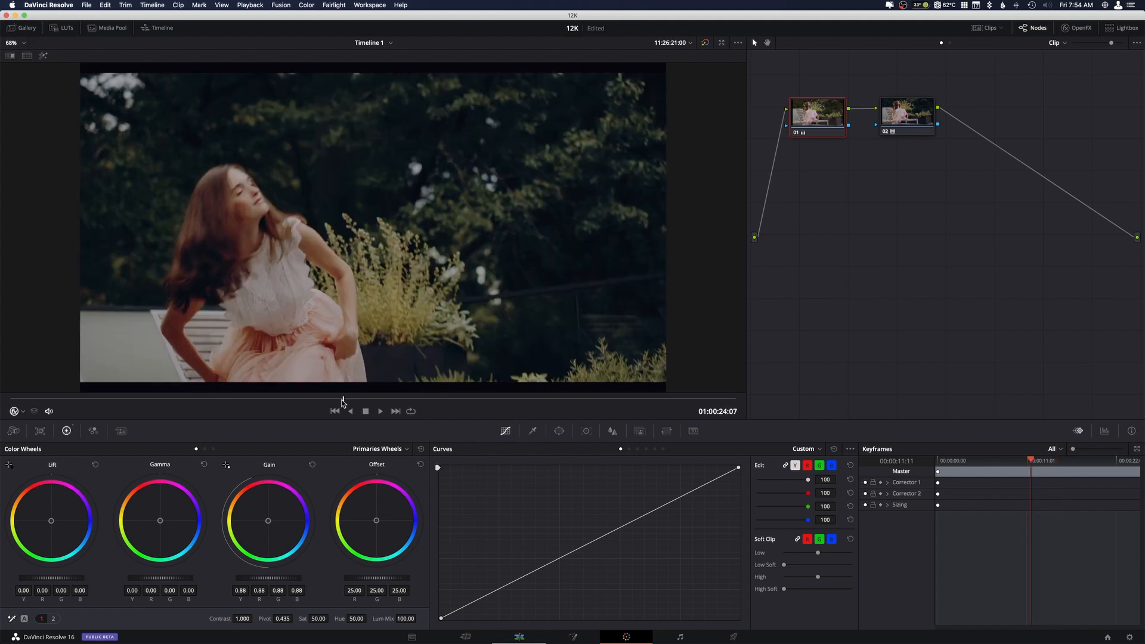
{"action": "left_click", "coordinate": [321, 398]}
{"action": "left_click_drag", "start_coordinate": [332, 399], "coordinate": [412, 399]}
Bring up the clip's Camera Raw settings and play the Gen 5 grade through to 01:00:31:22.
{"action": "left_click", "coordinate": [14, 431]}
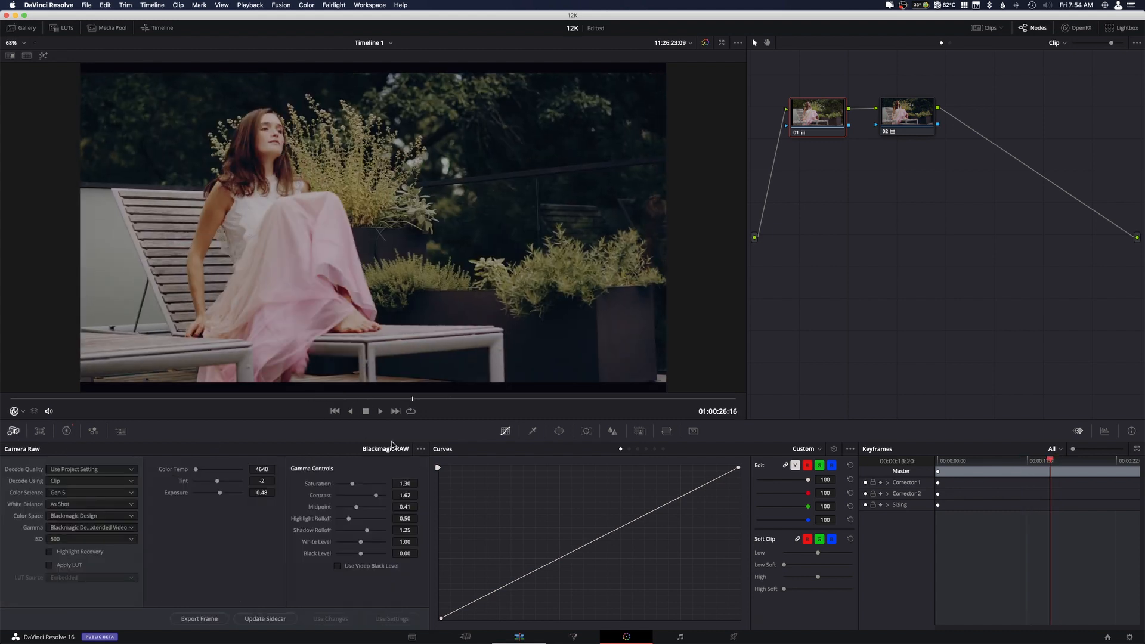
{"action": "key", "text": "space"}
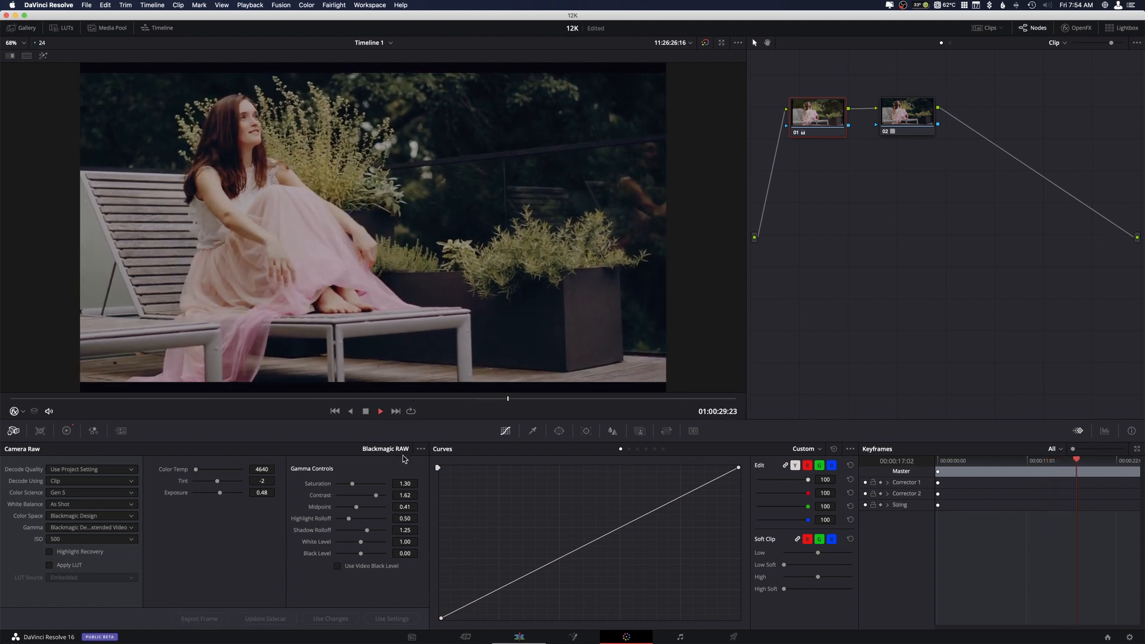
{"action": "key", "text": "space"}
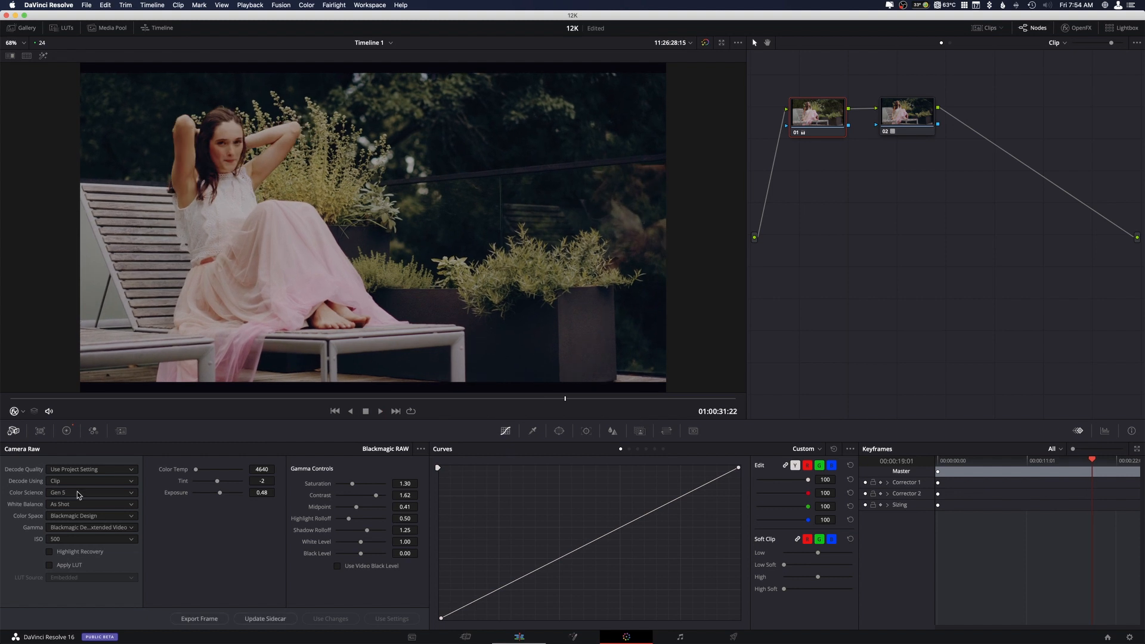
Preview the graded clip in Gen 4 color science by playing an earlier stretch, and return it to Gen 5 at 01:00:28:12.
{"action": "left_click", "coordinate": [77, 491]}
{"action": "left_click", "coordinate": [63, 504]}
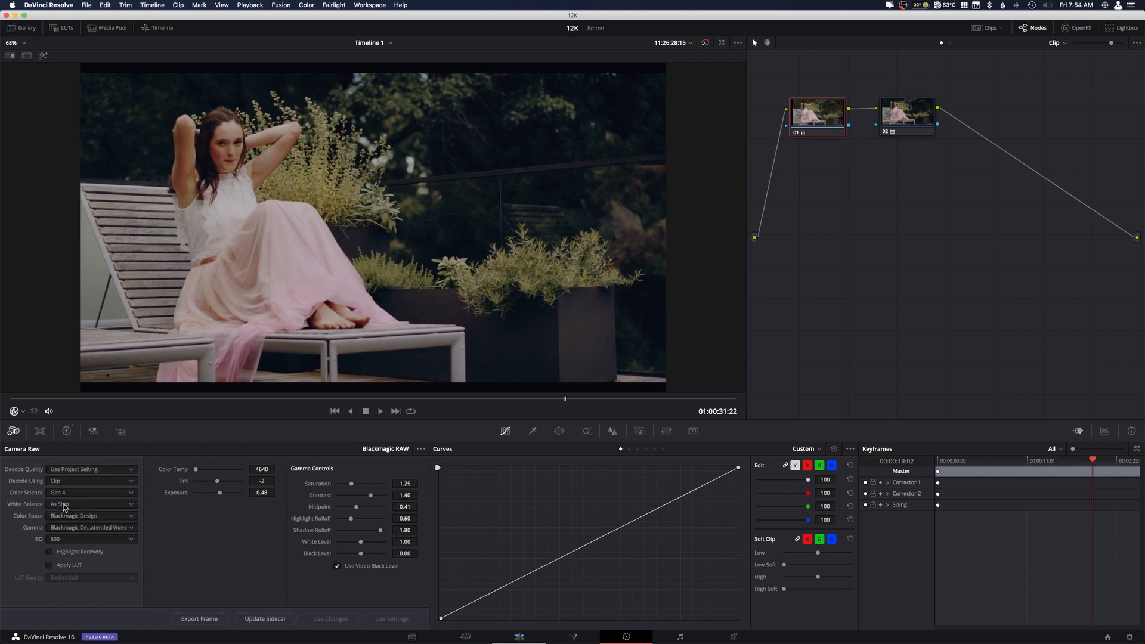
{"action": "left_click", "coordinate": [381, 399]}
{"action": "key", "text": "space"}
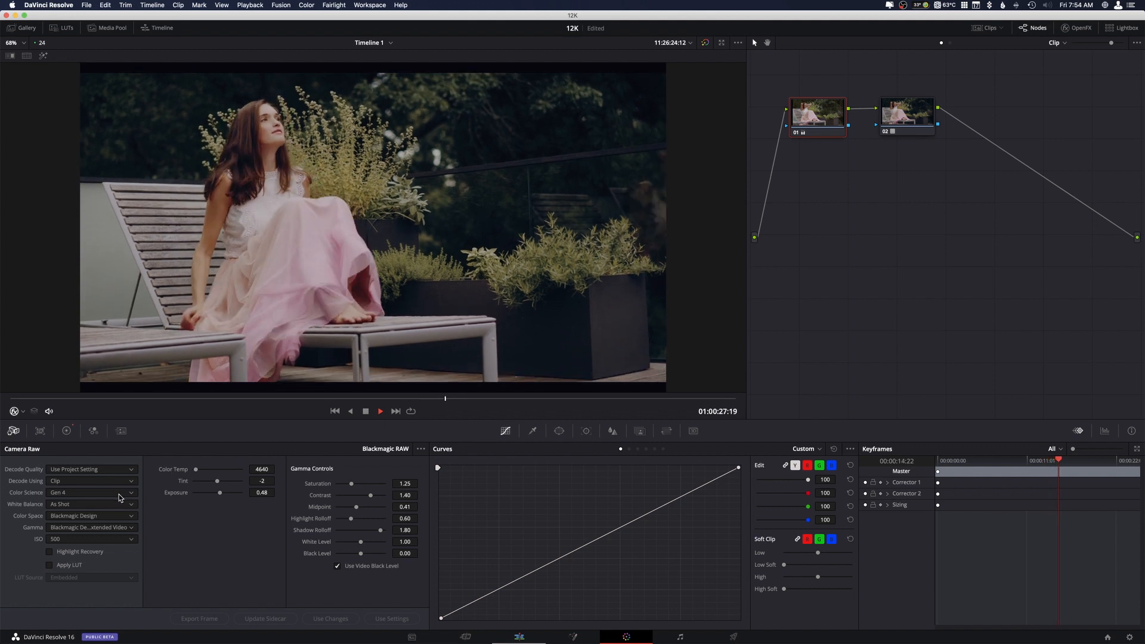
{"action": "left_click", "coordinate": [119, 494]}
{"action": "left_click", "coordinate": [97, 516]}
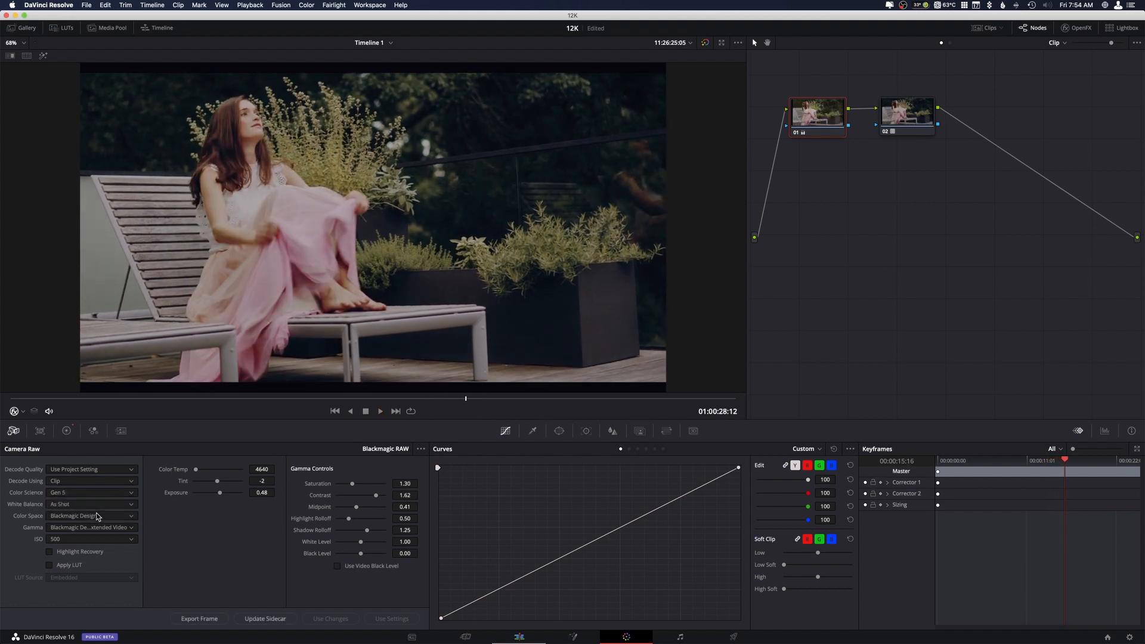
Alternate the color science repeatedly between Gen 4 and Gen 5 on the frame at 01:00:28:12 to compare the looks, finishing on Gen 5.
{"action": "left_click", "coordinate": [104, 496]}
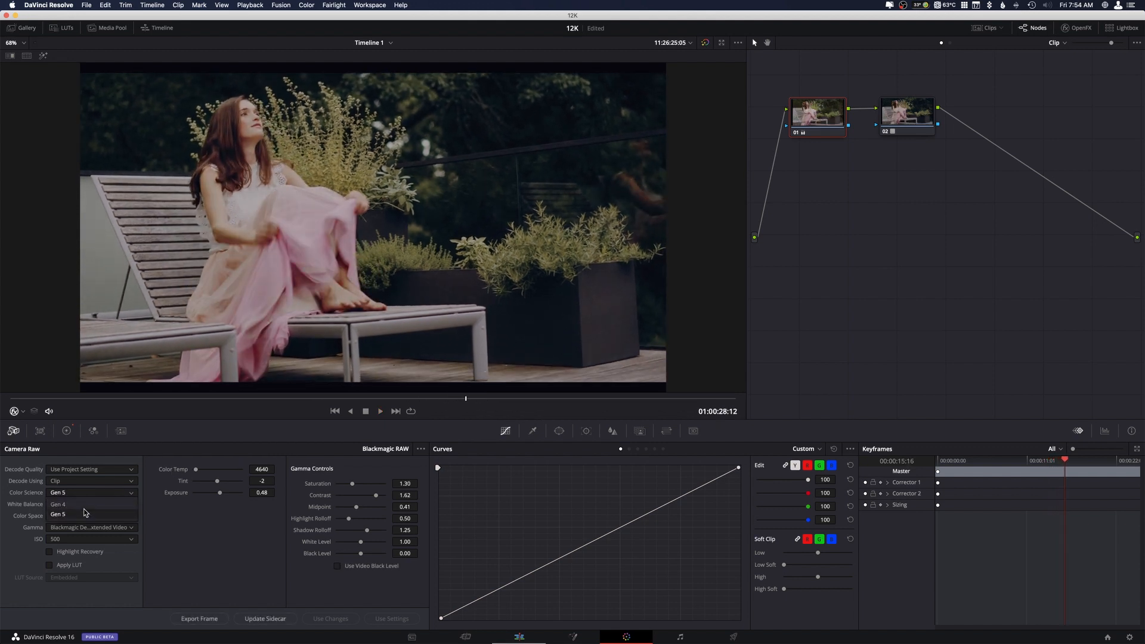
{"action": "left_click", "coordinate": [87, 511]}
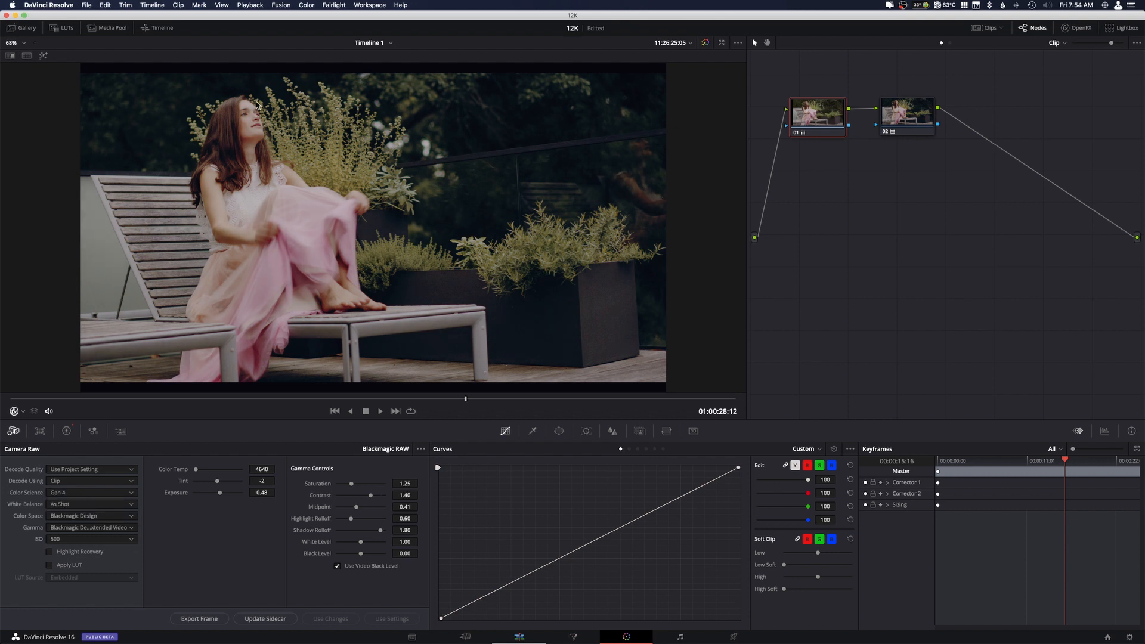
{"action": "left_click", "coordinate": [97, 495]}
{"action": "left_click", "coordinate": [87, 513]}
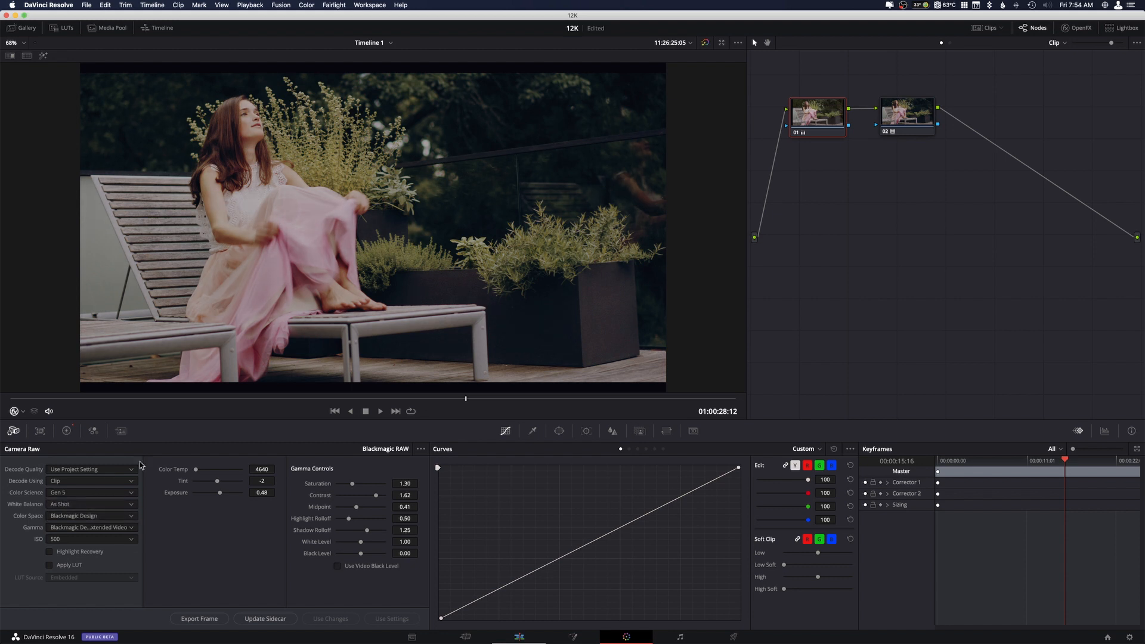
{"action": "left_click", "coordinate": [122, 493]}
{"action": "left_click", "coordinate": [87, 505]}
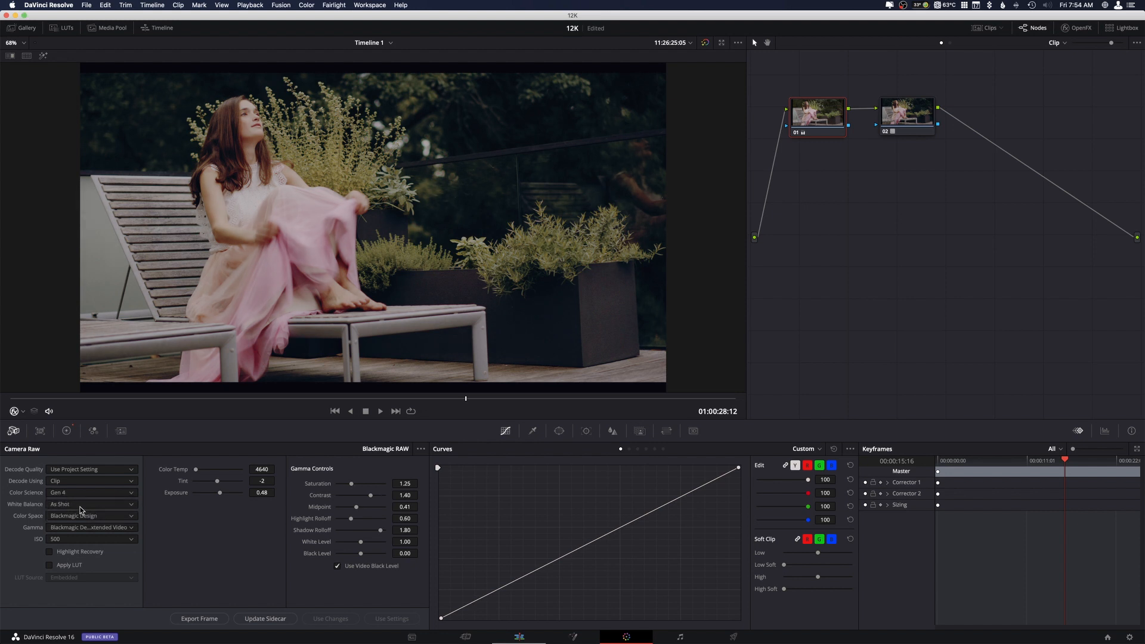
{"action": "left_click", "coordinate": [102, 495]}
{"action": "left_click", "coordinate": [70, 516]}
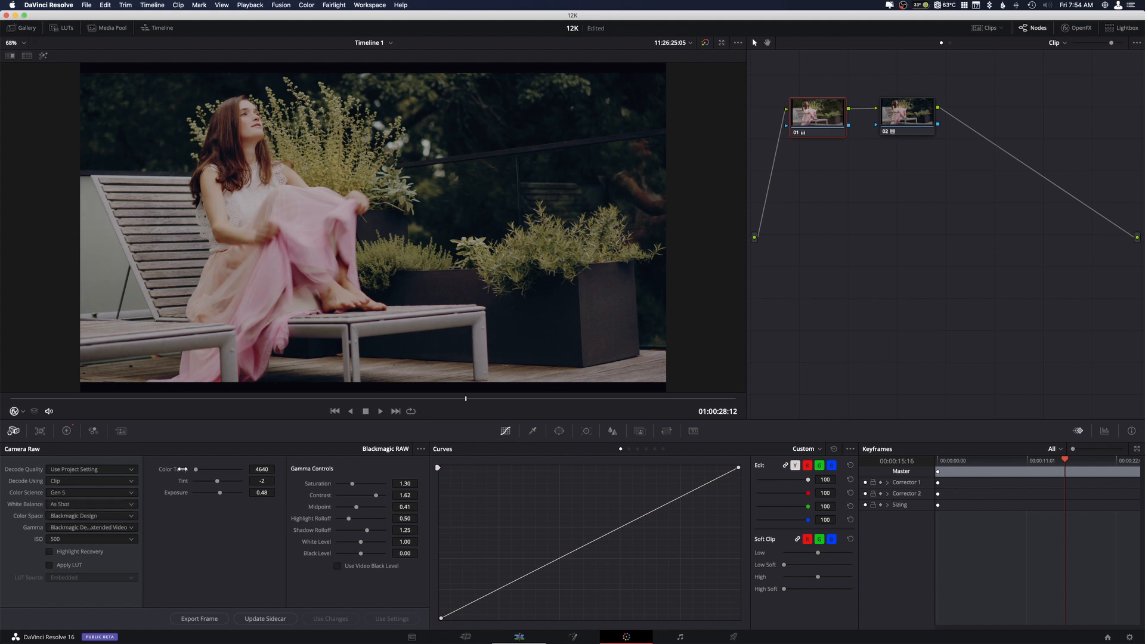
{"action": "left_click", "coordinate": [127, 494]}
{"action": "left_click", "coordinate": [85, 506]}
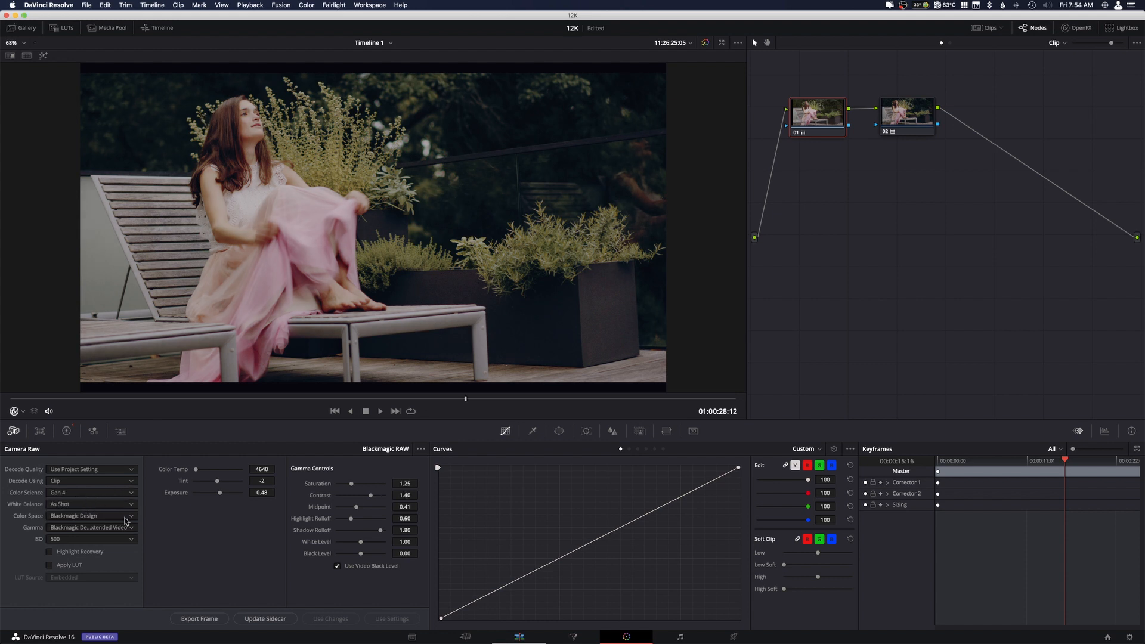
{"action": "left_click", "coordinate": [119, 495]}
{"action": "left_click", "coordinate": [94, 518]}
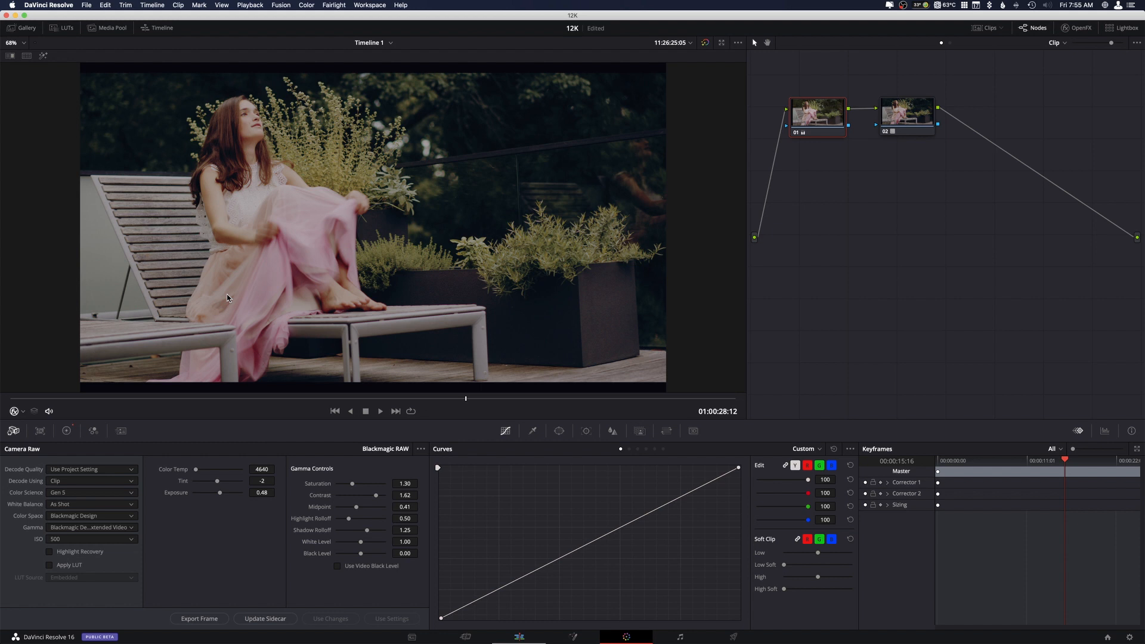
Delete LUT node 02 and review frames across the clip without it, parking the playhead at 01:00:33:16.
{"action": "left_click", "coordinate": [895, 109]}
{"action": "key", "text": "Delete"}
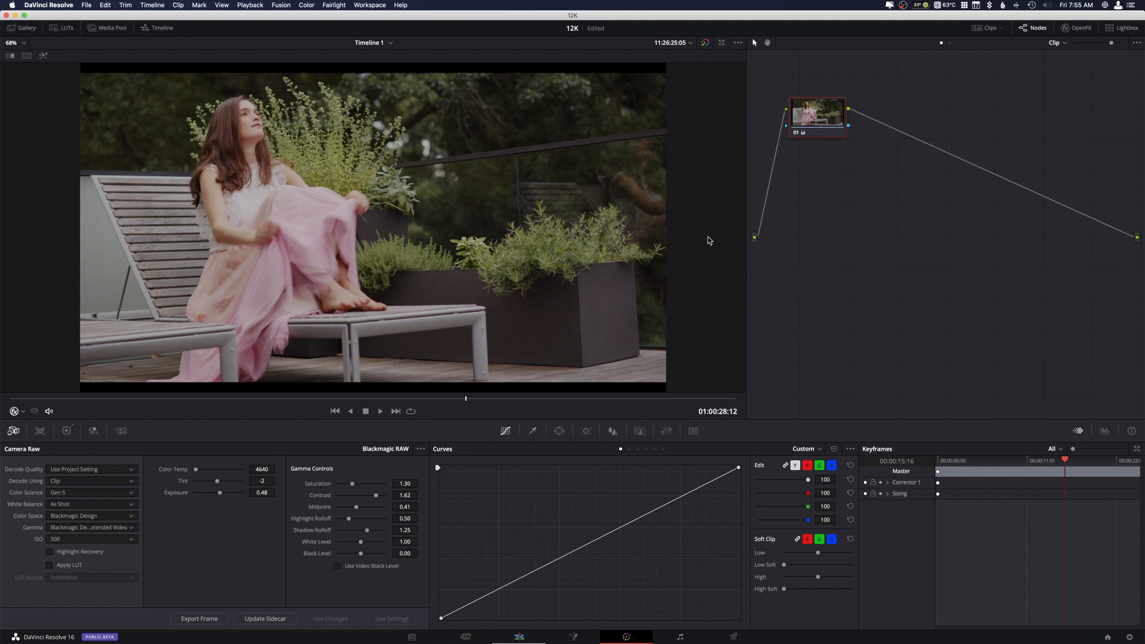
{"action": "left_click", "coordinate": [426, 399]}
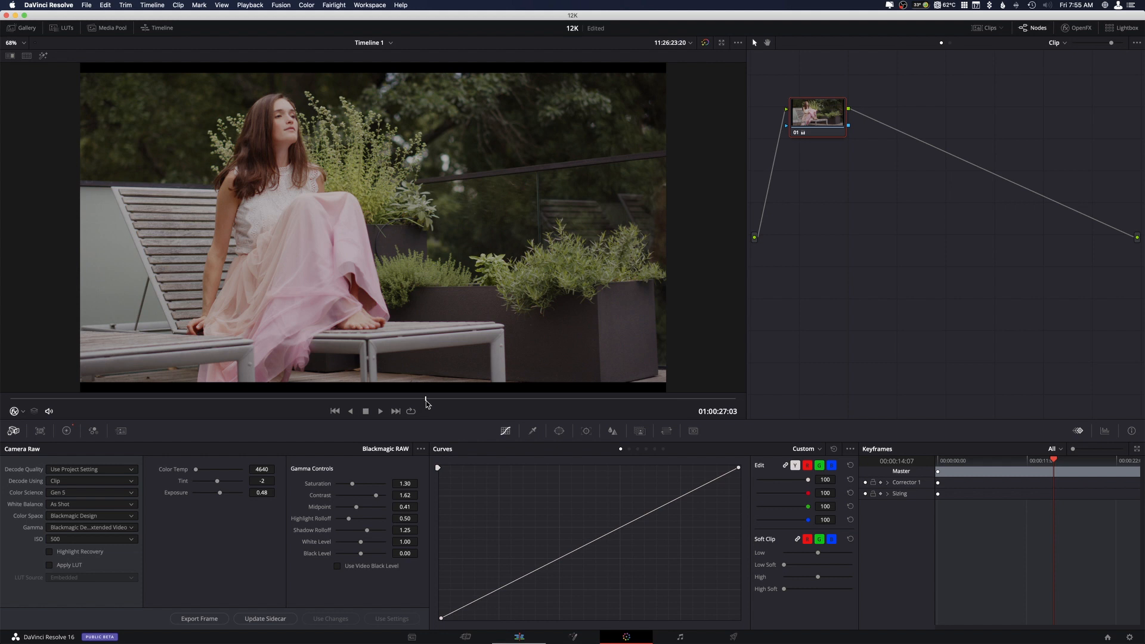
{"action": "left_click_drag", "start_coordinate": [428, 404], "coordinate": [589, 400]}
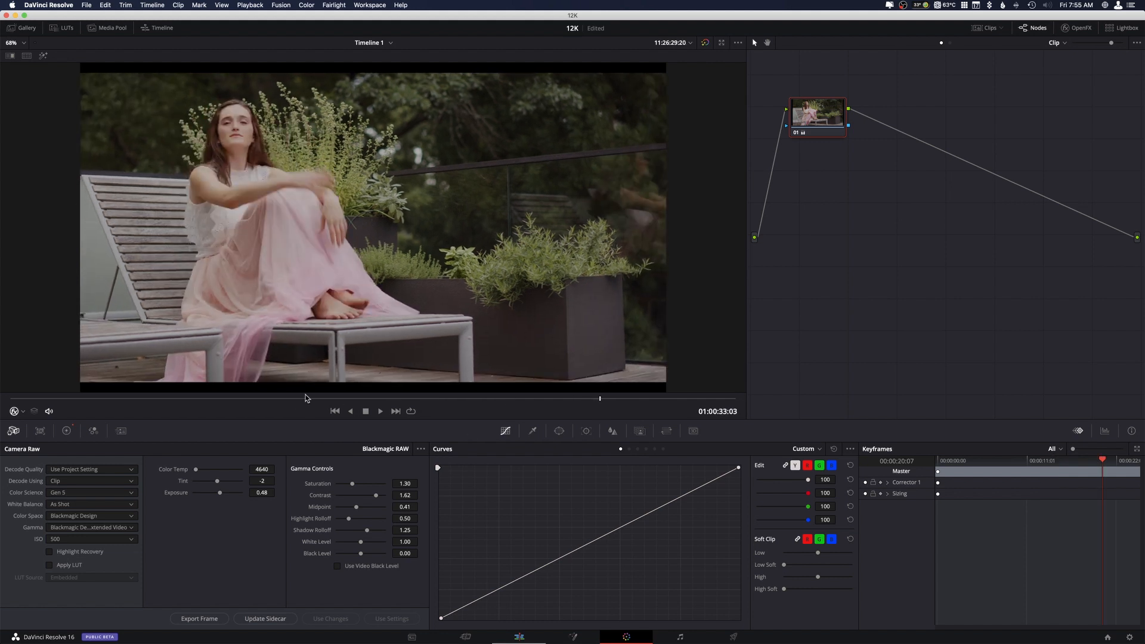
{"action": "left_click_drag", "start_coordinate": [250, 402], "coordinate": [113, 402]}
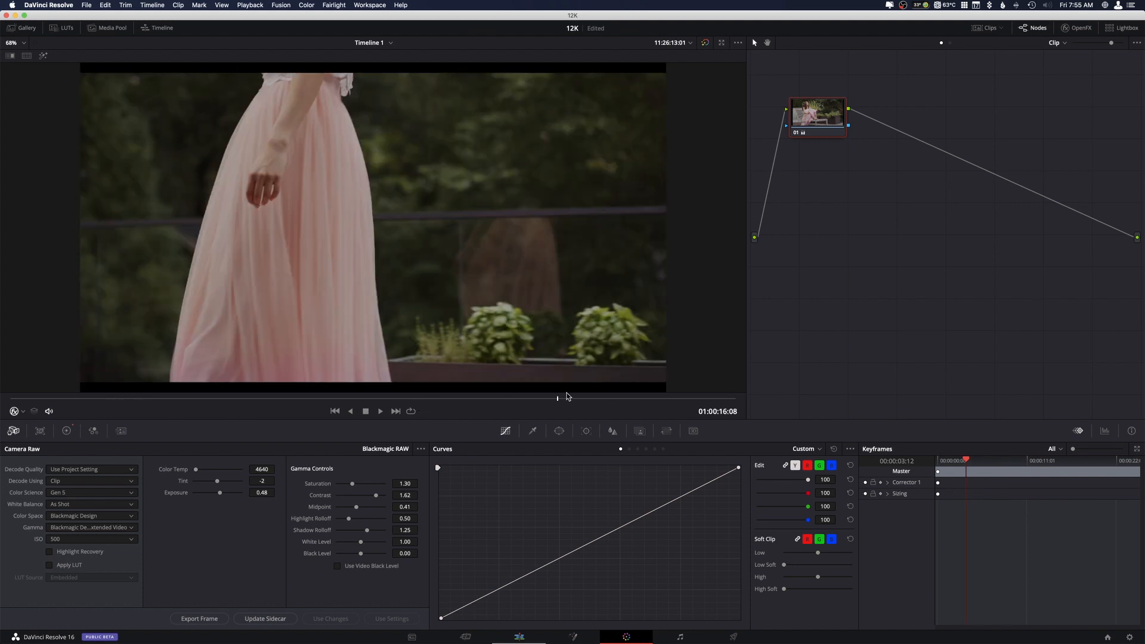
{"action": "left_click", "coordinate": [616, 398]}
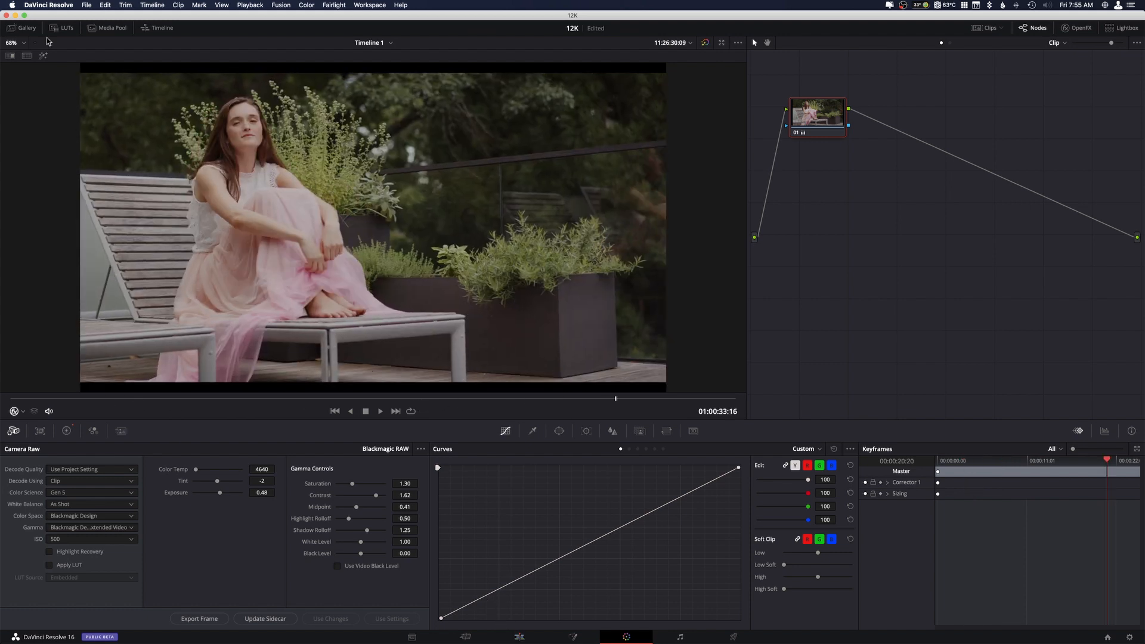
Switch to the Edit page and play the first clip from 01:00:03:17, stopping at 01:00:09:11.
{"action": "left_click", "coordinate": [518, 637]}
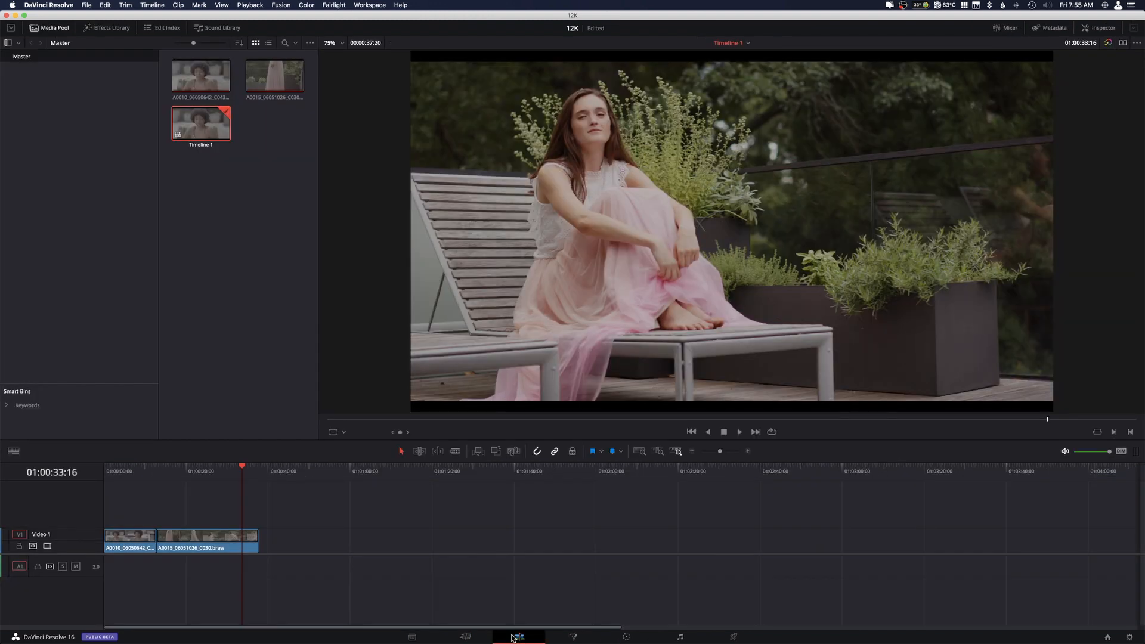
{"action": "left_click", "coordinate": [119, 473]}
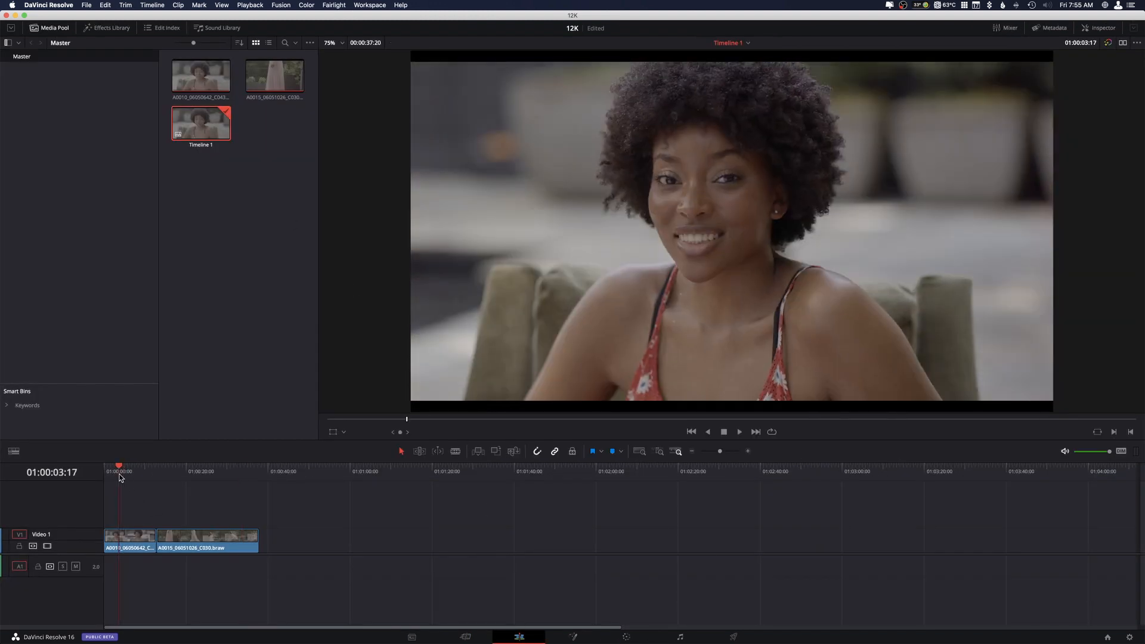
{"action": "key", "text": "space"}
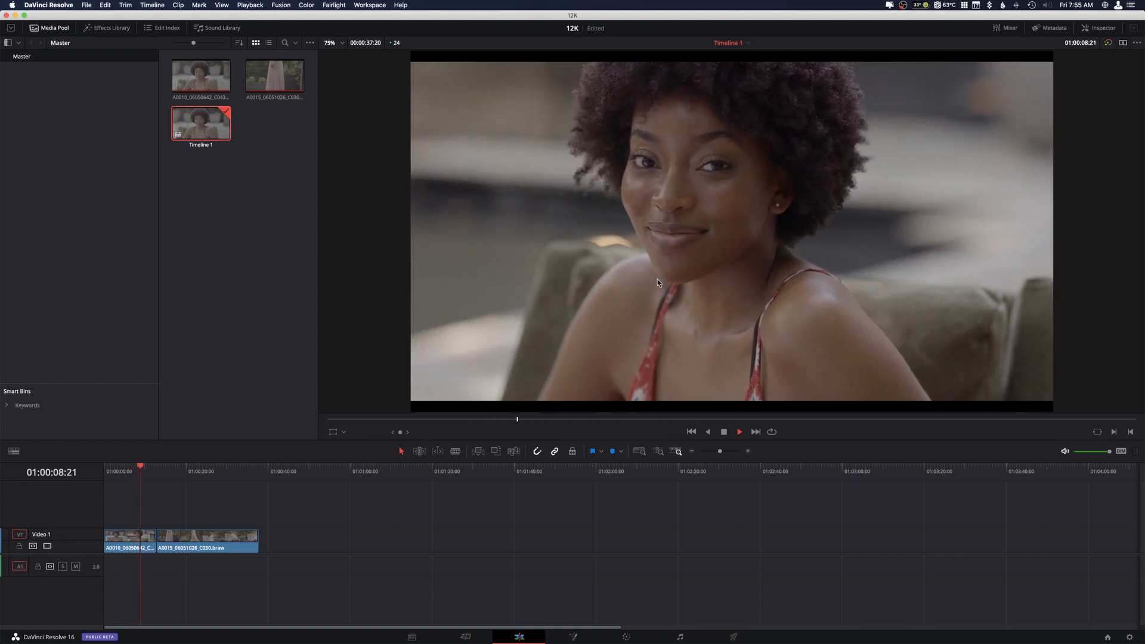
{"action": "key", "text": "space"}
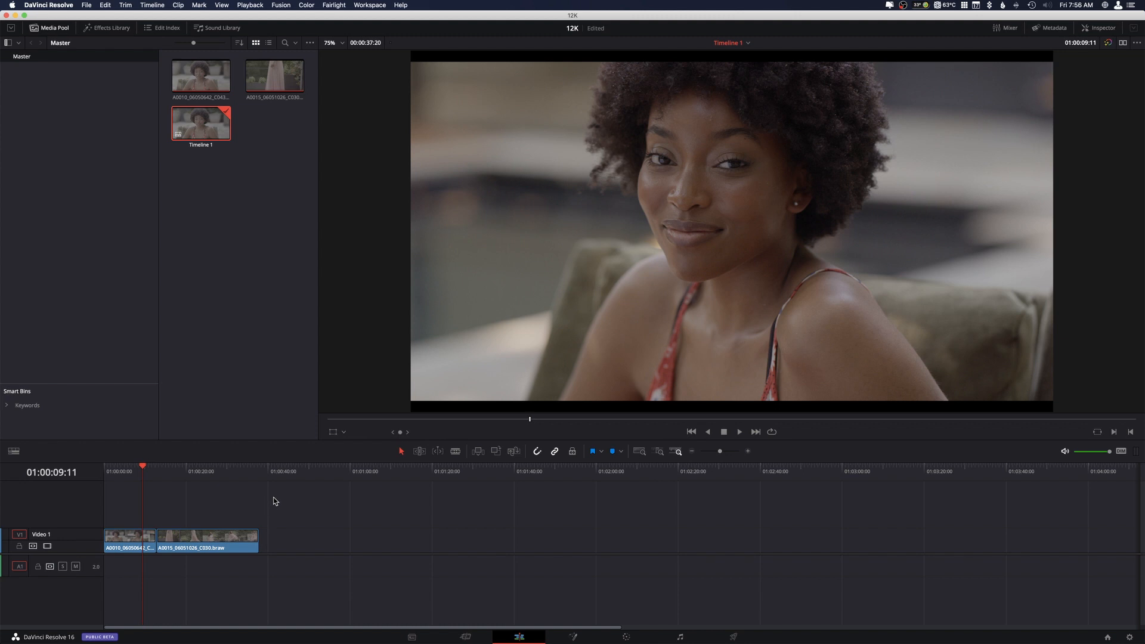